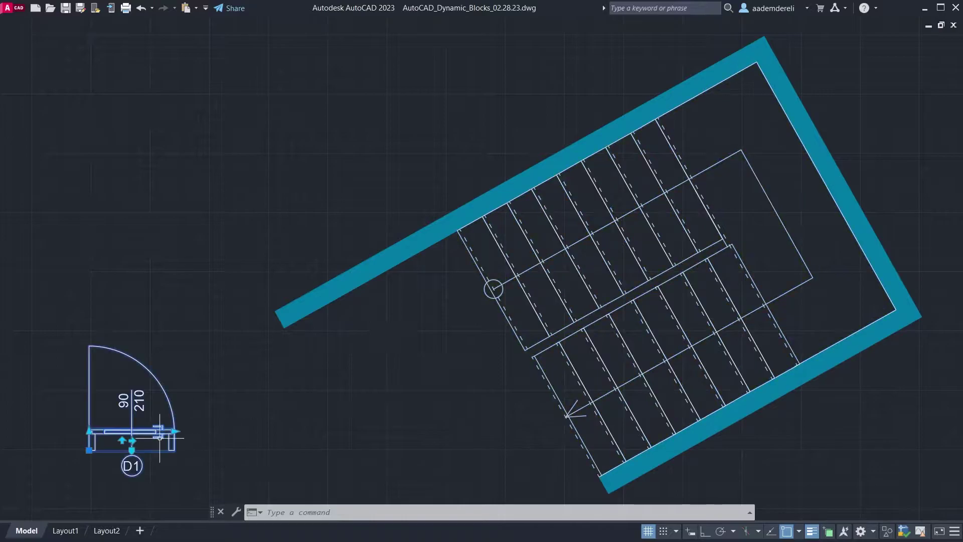
pyautogui.click(326, 289)
pyautogui.click(351, 346)
pyautogui.click(316, 278)
pyautogui.press('Escape')
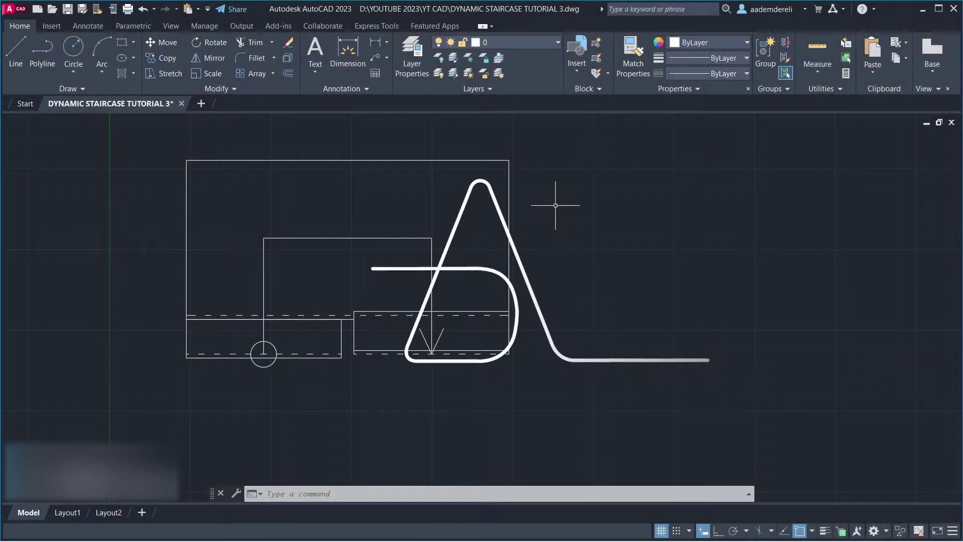
# Step: Set the drawing's insertion scale units to Centimeters
pyautogui.write('n')
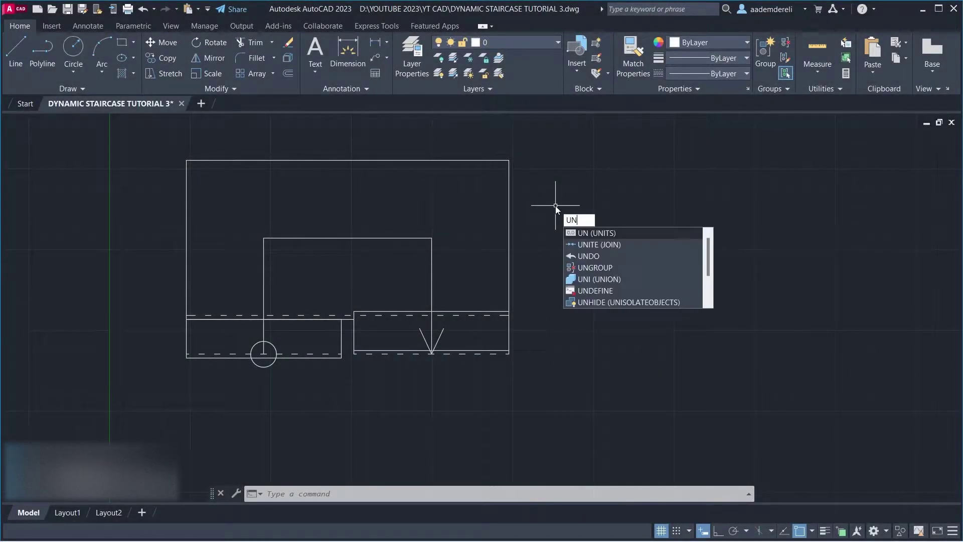
pyautogui.press('Return')
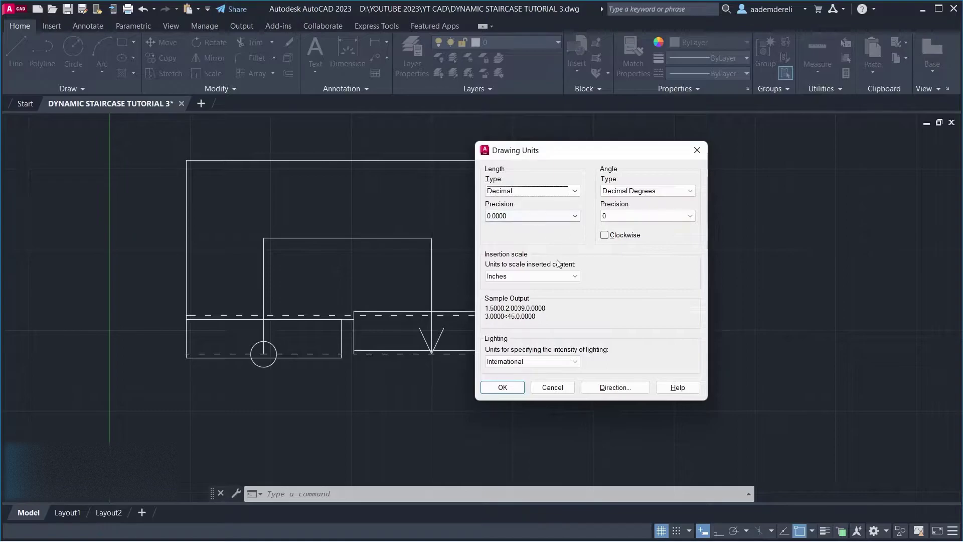
pyautogui.click(559, 276)
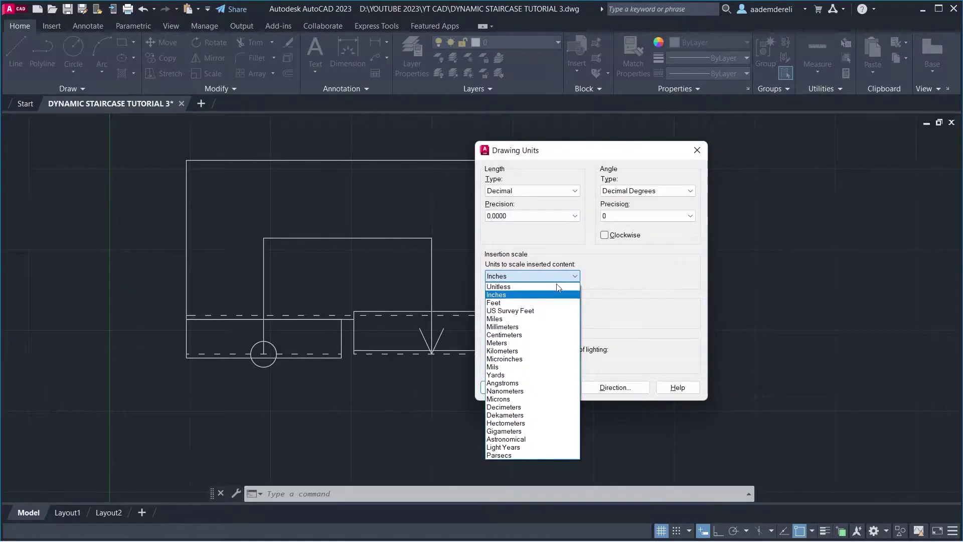
pyautogui.click(548, 335)
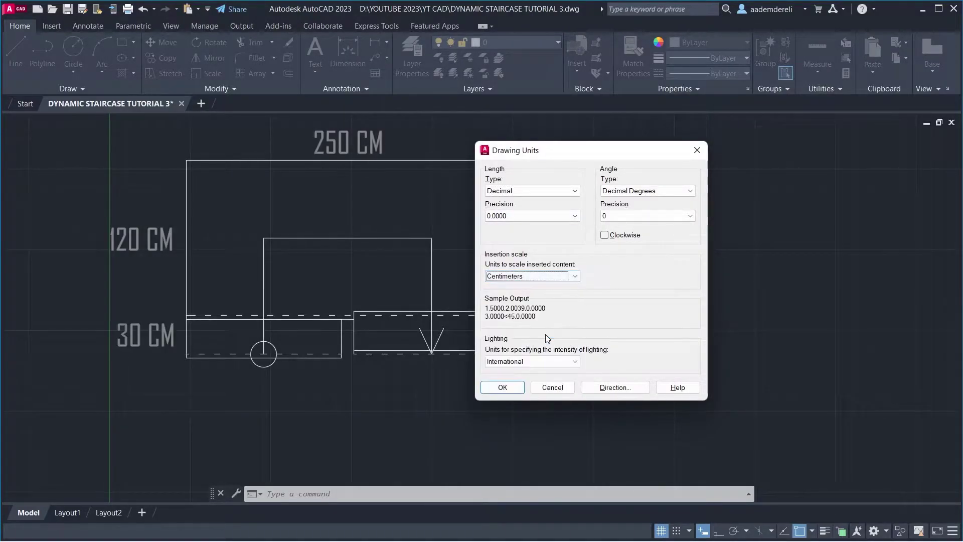
pyautogui.click(503, 388)
# Step: Define all the staircase objects as block Staircase_Tutorial_3, with the outline's upper-left corner as base point, and open it in the block editor
pyautogui.click(527, 155)
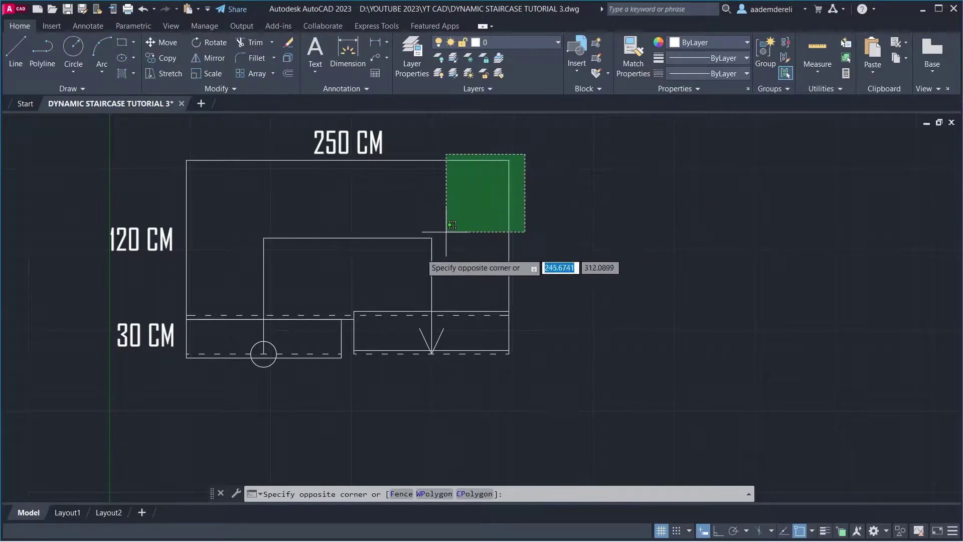
pyautogui.click(182, 406)
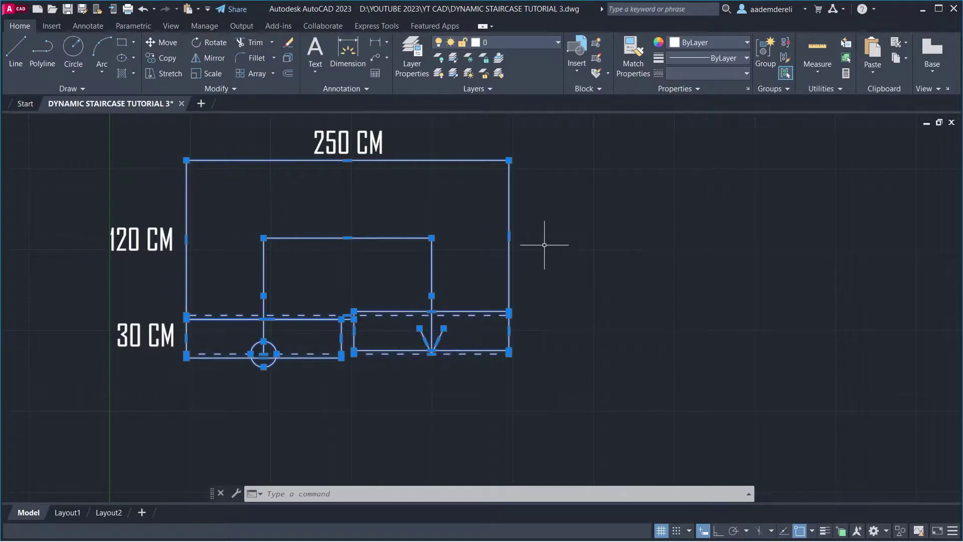
pyautogui.write('b')
pyautogui.press('Return')
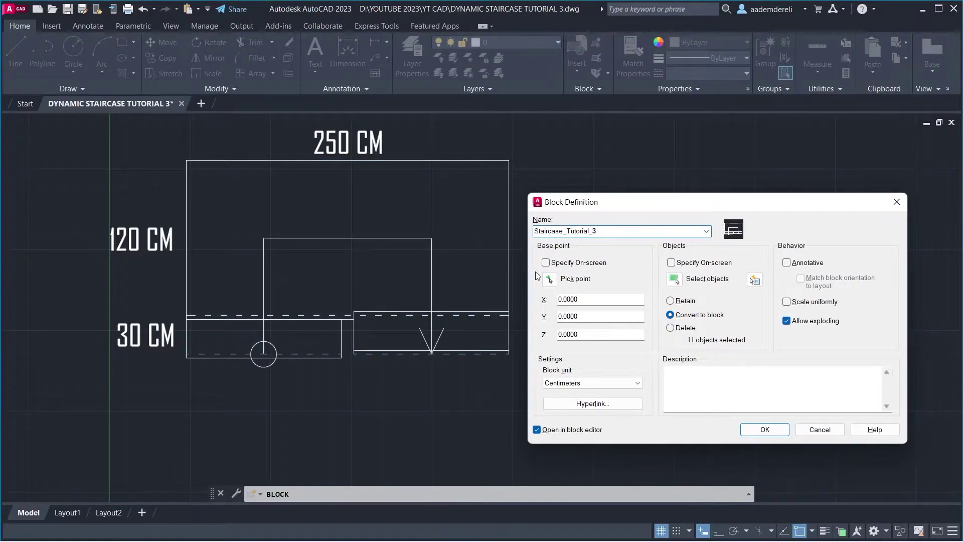
pyautogui.click(549, 279)
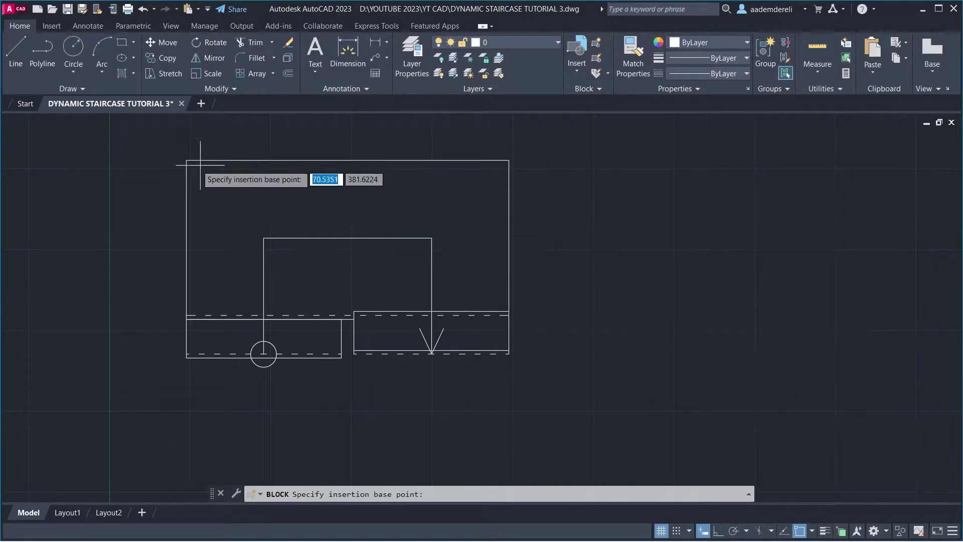
pyautogui.click(187, 162)
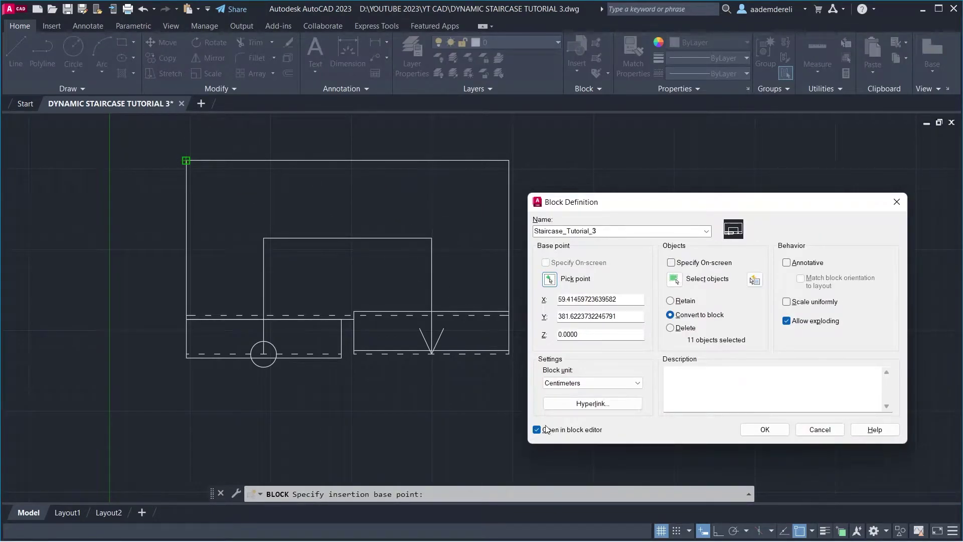
pyautogui.click(749, 430)
# Step: Add a Basepoint parameter at the upper-left corner of the staircase outline
pyautogui.moveTo(732, 395); pyautogui.dragTo(621, 388, button='middle')
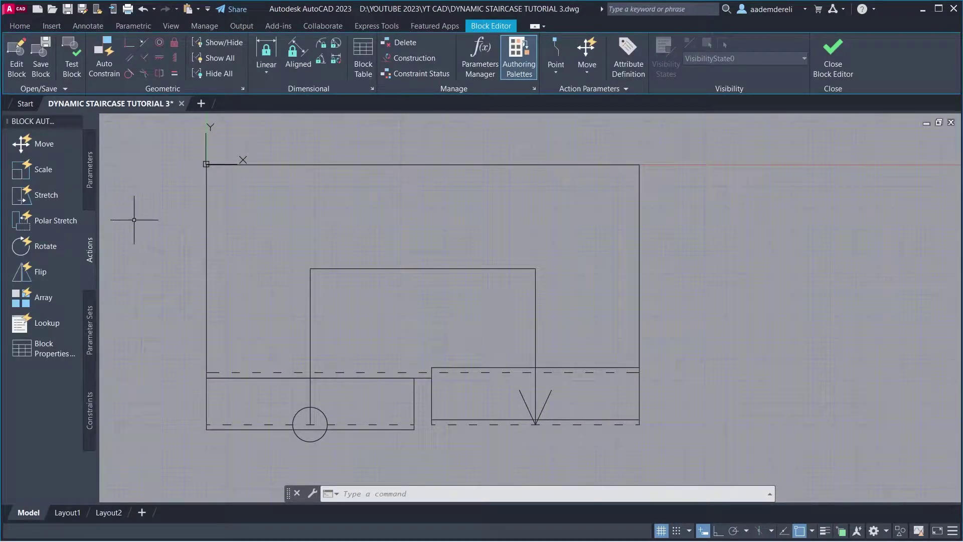
pyautogui.click(89, 197)
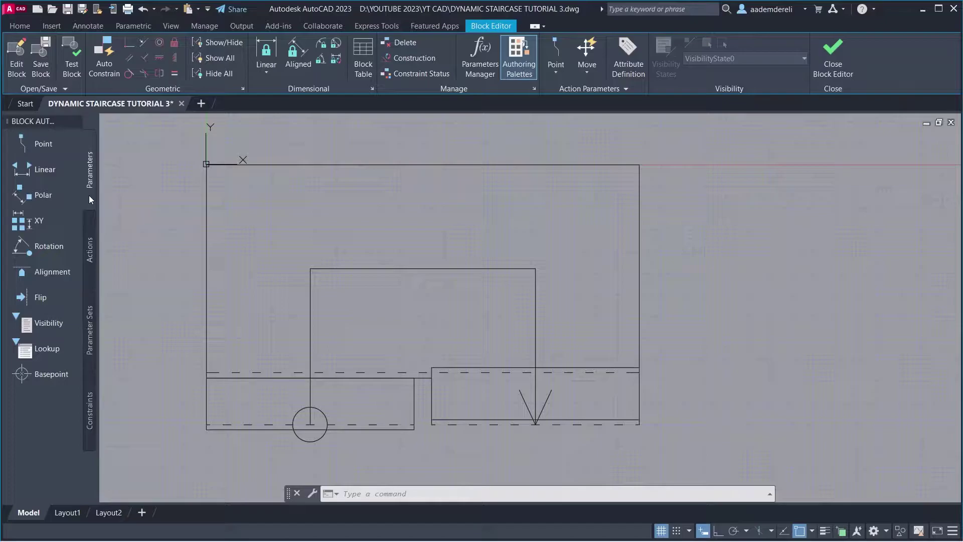
pyautogui.click(76, 372)
pyautogui.click(205, 164)
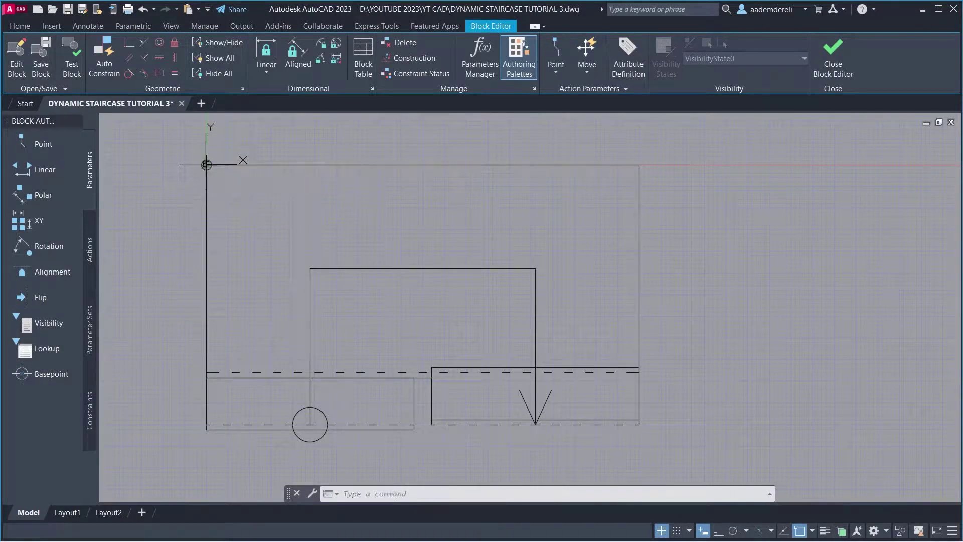
# Step: Add a linear parameter spanning the top edge of the outline from left to right, with its label above the edge
pyautogui.click(68, 170)
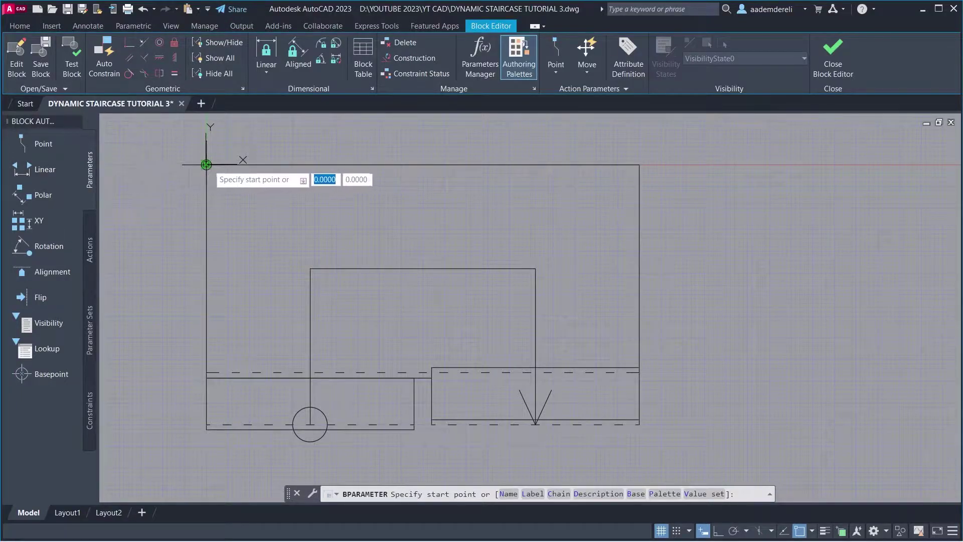
pyautogui.click(205, 164)
pyautogui.click(639, 164)
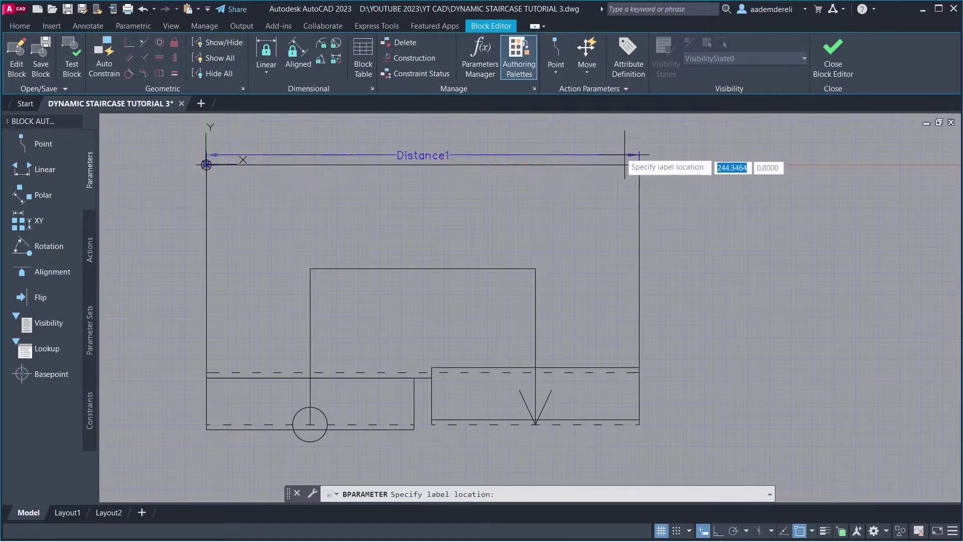
pyautogui.click(605, 137)
# Step: Add two linear parameters down the right edge: top corner to the upper dashed line, and upper dashed line to the lower dashed line
pyautogui.press('Return')
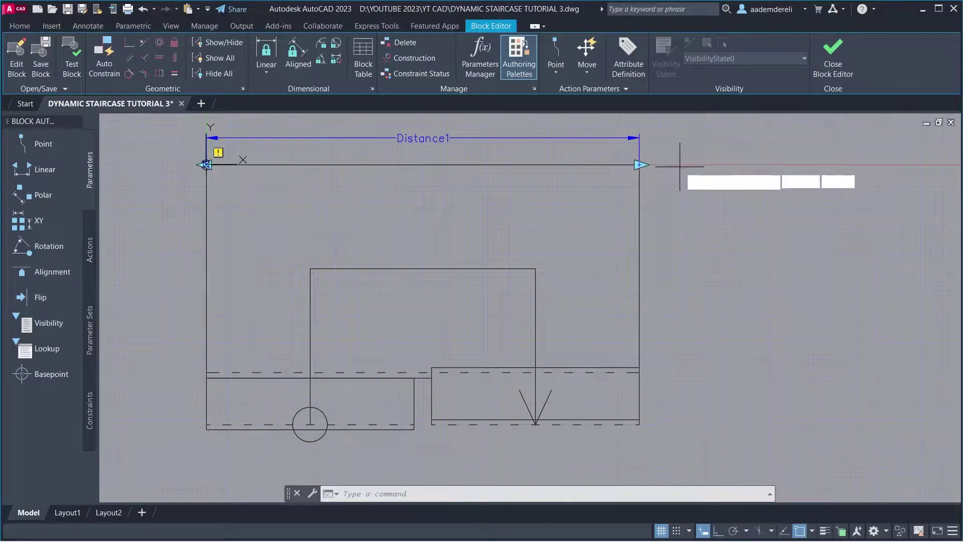
pyautogui.click(638, 164)
pyautogui.click(638, 373)
pyautogui.click(678, 358)
pyautogui.press('Return')
pyautogui.click(639, 372)
pyautogui.click(638, 424)
pyautogui.click(675, 387)
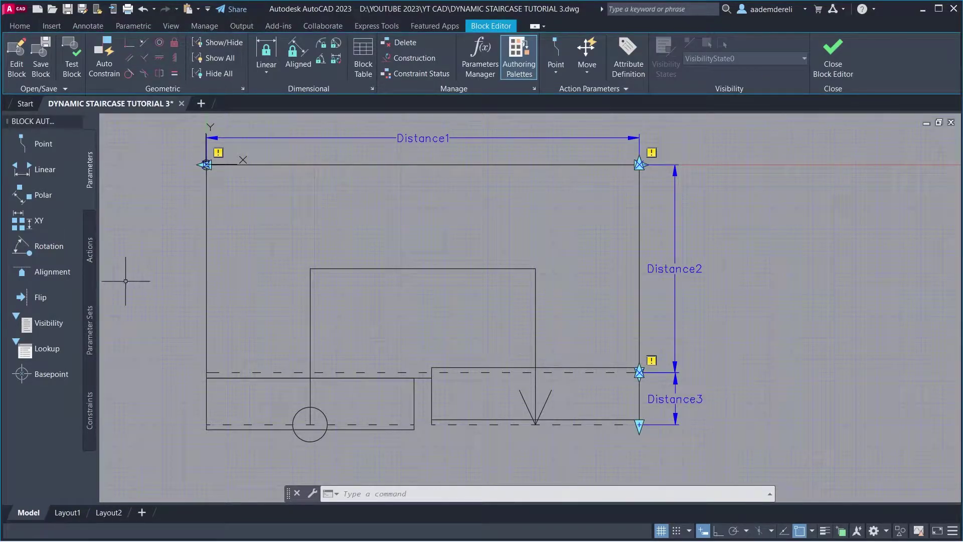
# Step: Add alignment parameters at the midpoints of the outline's top and left edges, each aligned along its edge
pyautogui.click(52, 271)
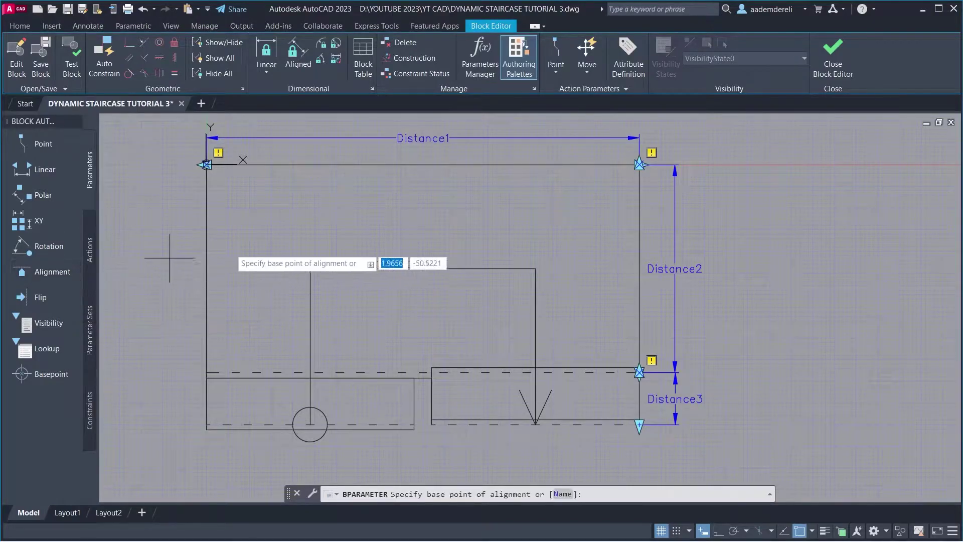
pyautogui.click(423, 164)
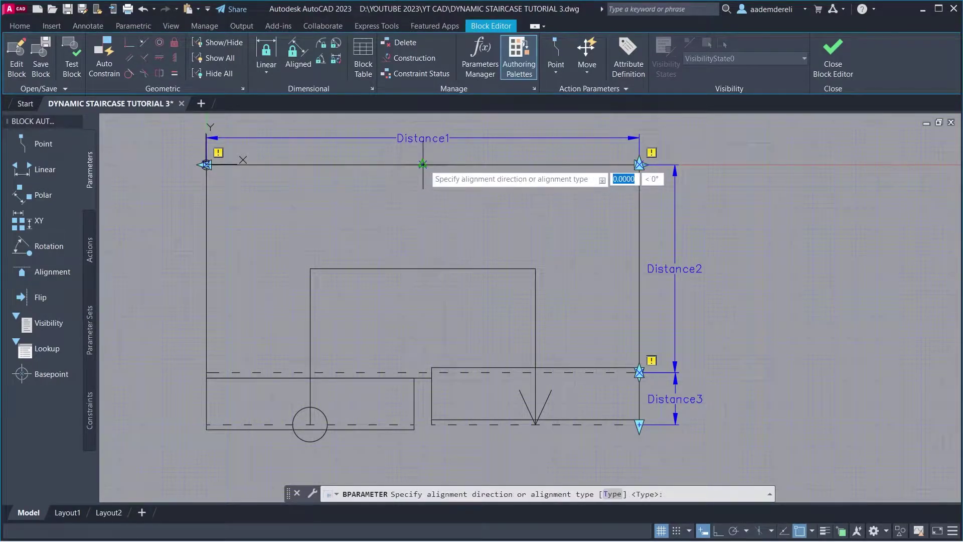
pyautogui.click(457, 174)
pyautogui.press('Return')
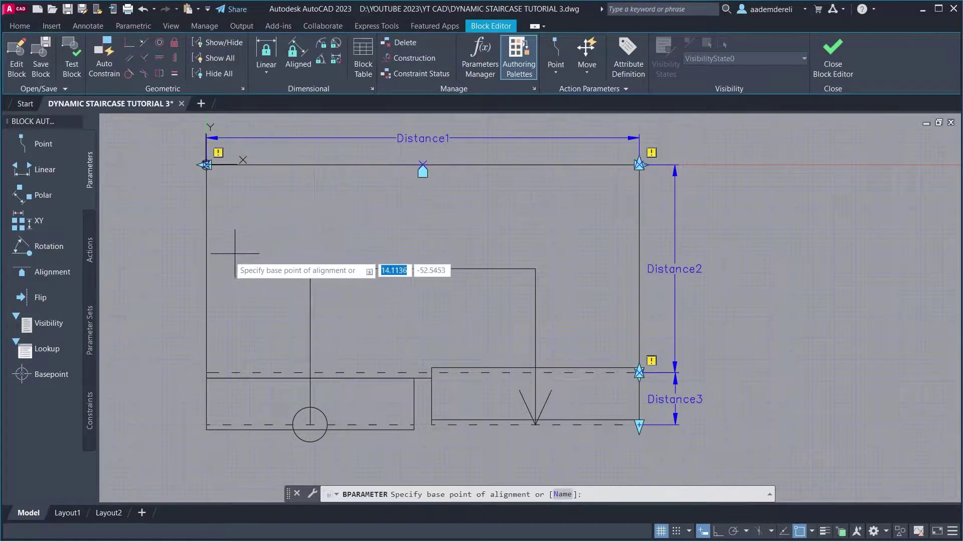
pyautogui.click(205, 271)
pyautogui.press('F8')
pyautogui.click(224, 247)
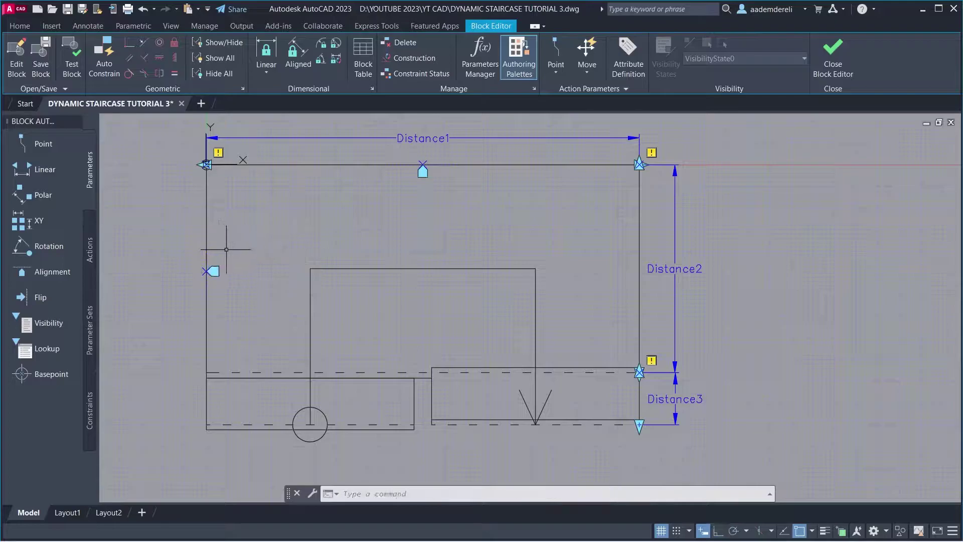
# Step: Add a flip parameter with a diagonal reflection line, starting midway between the upper-left corners of outline and walking line and ending at the walking line's corner
pyautogui.click(71, 297)
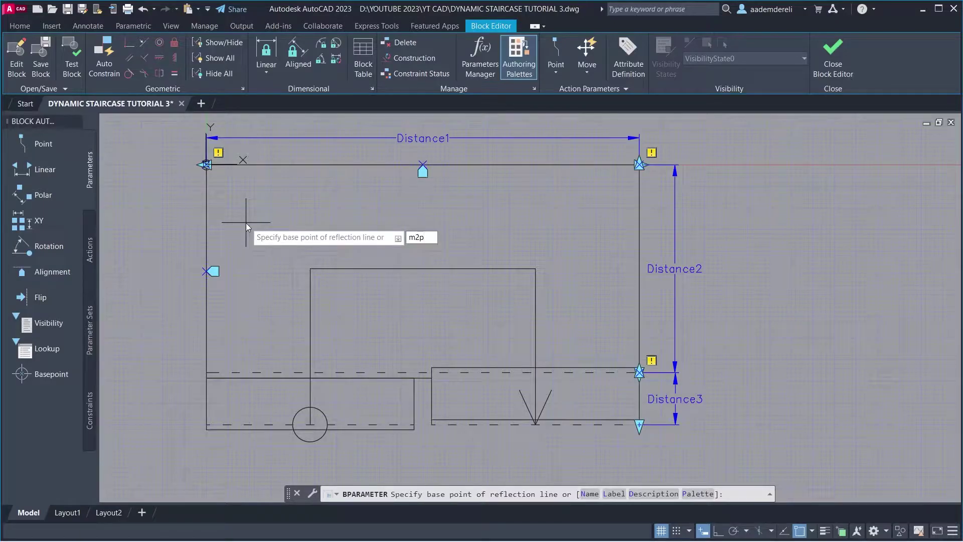
pyautogui.press('Return')
pyautogui.click(206, 165)
pyautogui.click(310, 268)
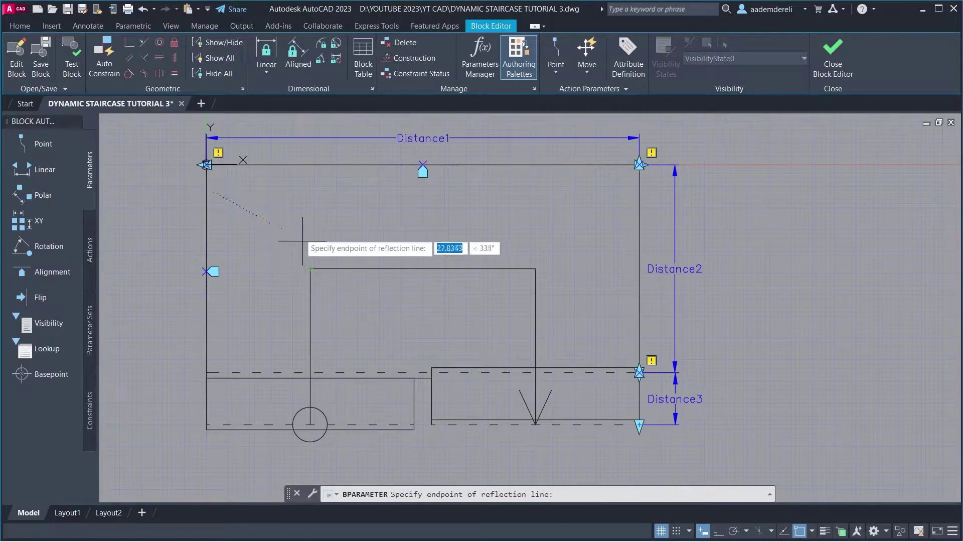
pyautogui.click(310, 268)
pyautogui.click(299, 227)
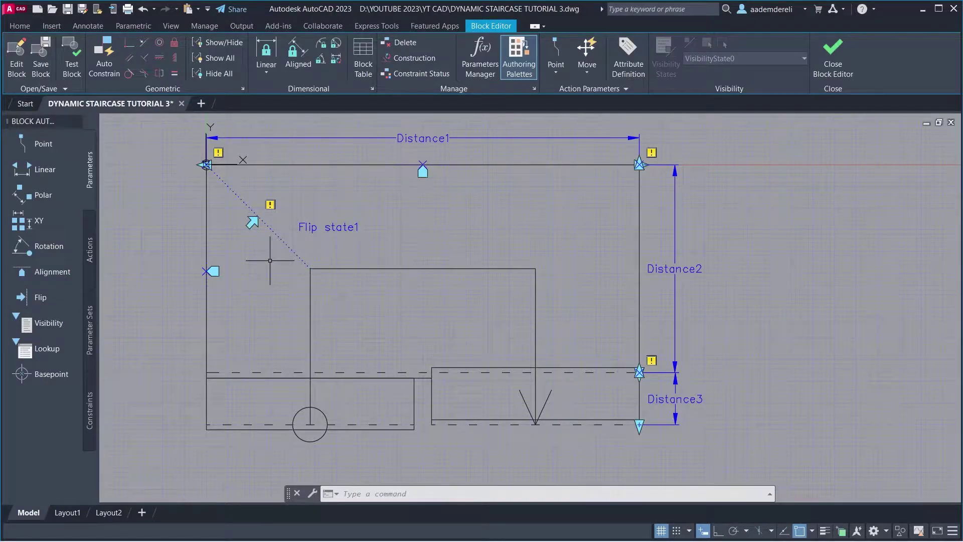
# Step: Add a flip parameter with a vertical reflection line starting midway between the midpoints of the walking line's top segment and the outline's top edge
pyautogui.click(71, 304)
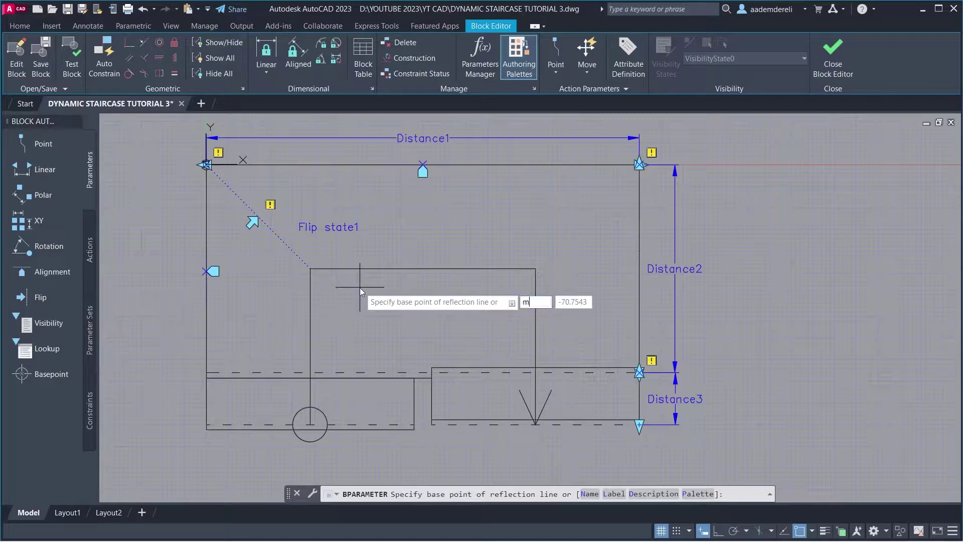
pyautogui.press('Return')
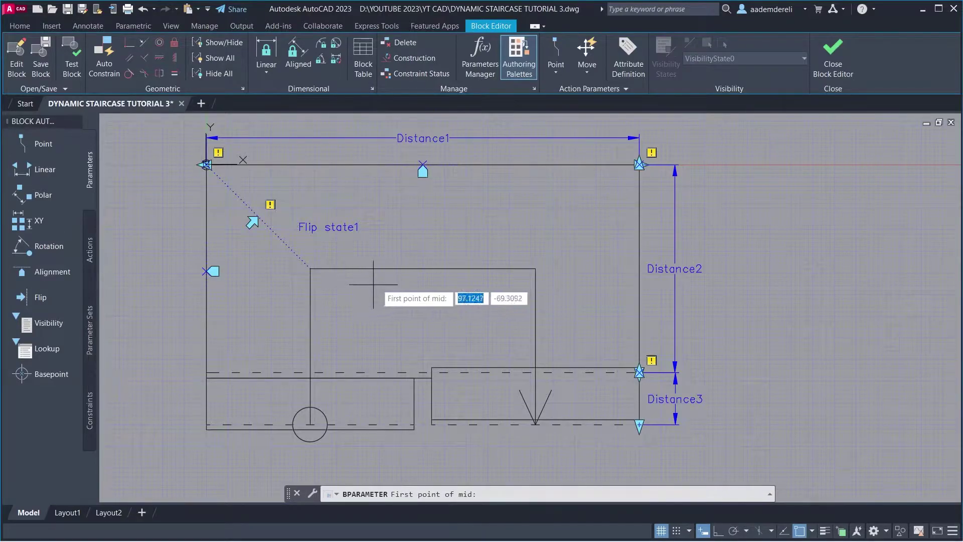
pyautogui.click(423, 269)
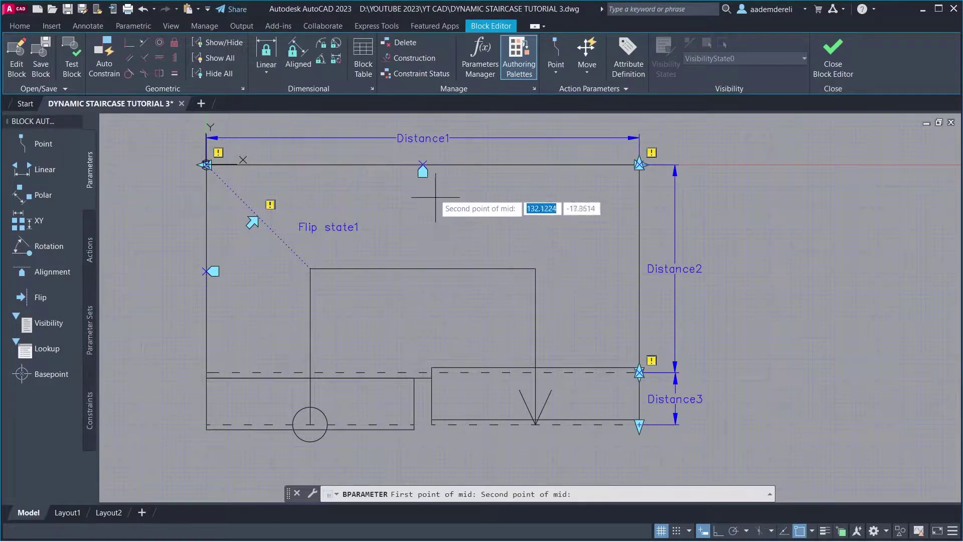
pyautogui.click(422, 164)
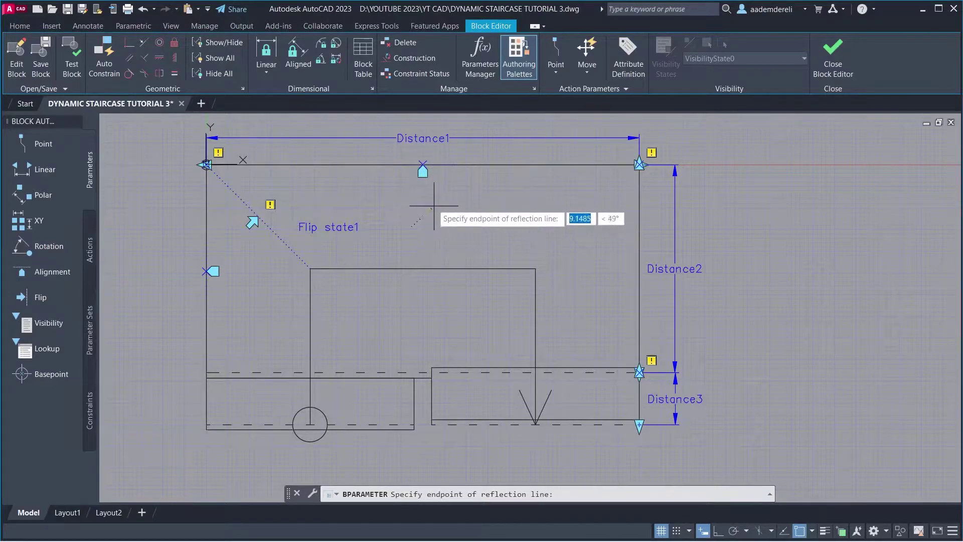
pyautogui.press('F8')
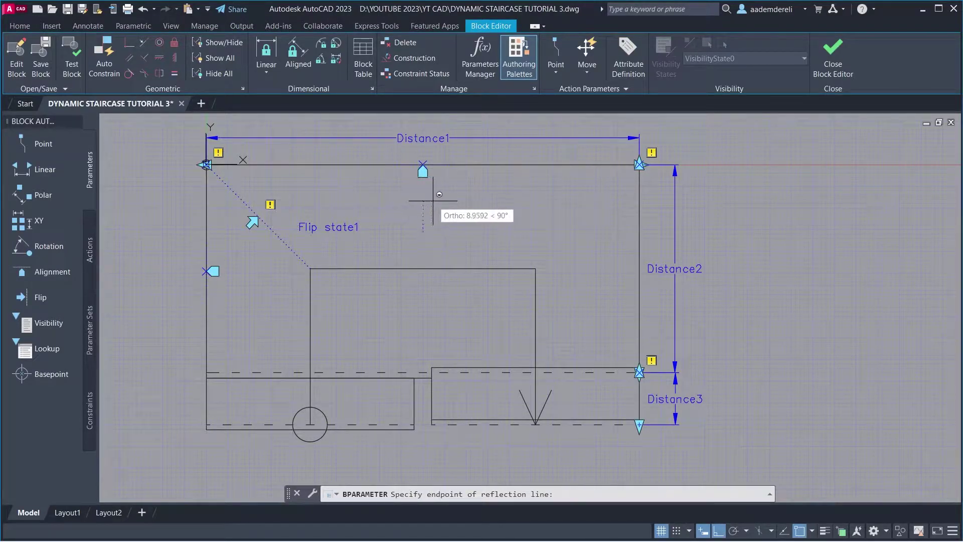
pyautogui.click(423, 214)
pyautogui.press('F8')
pyautogui.click(434, 198)
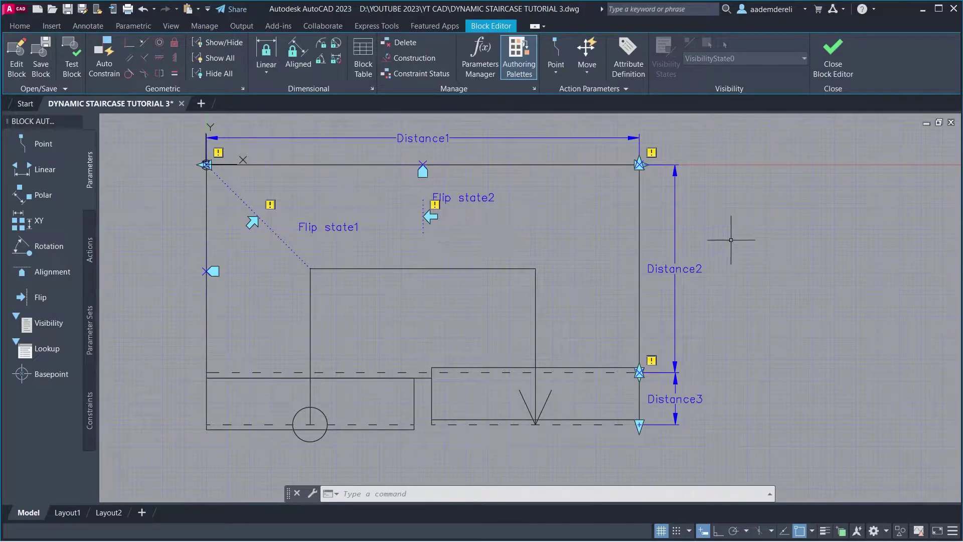
# Step: Set the number of grips to 1 for all three linear parameters and clear the selection
pyautogui.write('pr')
pyautogui.press('Return')
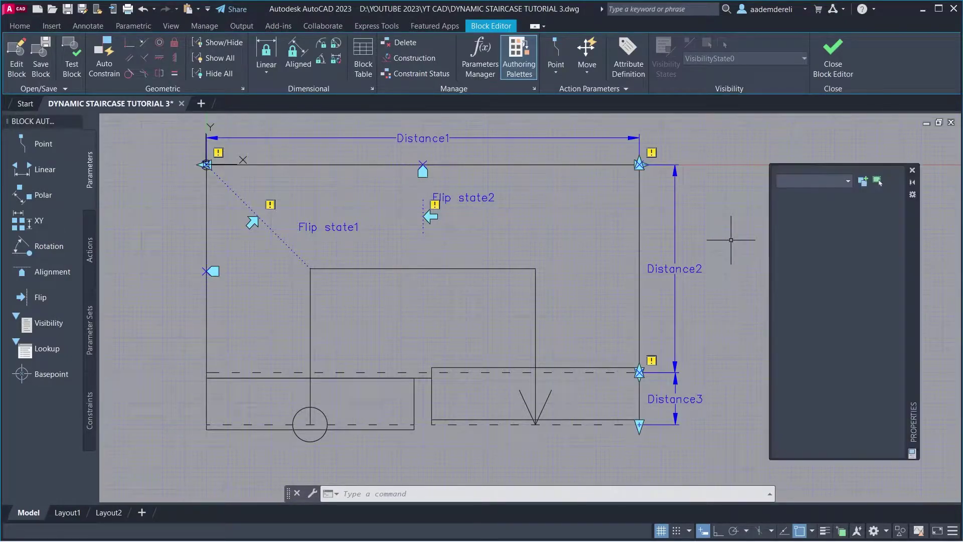
pyautogui.click(444, 138)
pyautogui.click(674, 259)
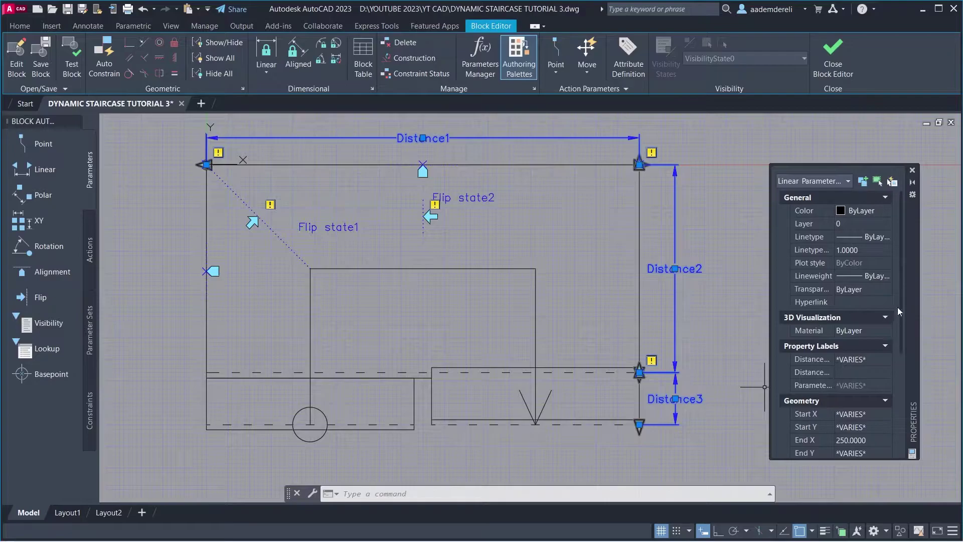
pyautogui.scroll(-4, 895, 307)
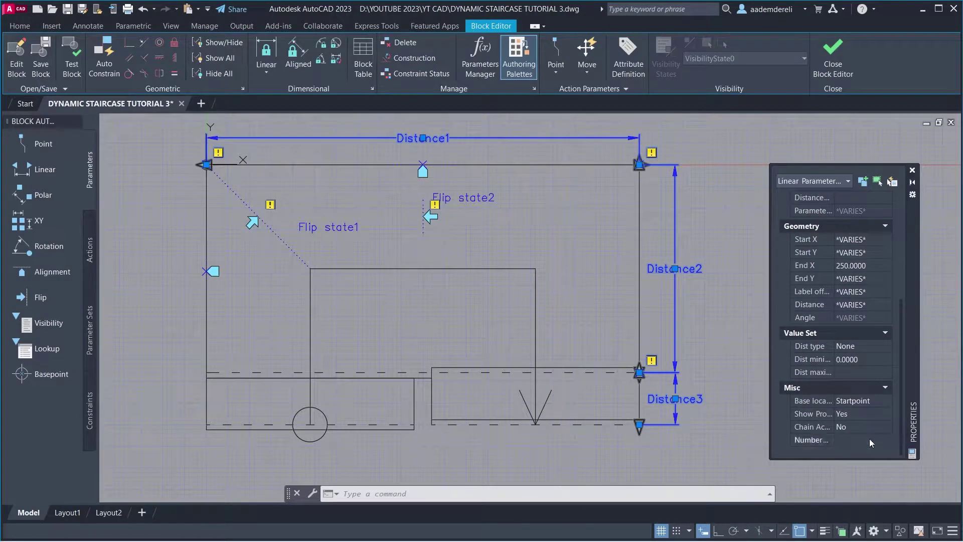
pyautogui.click(869, 439)
pyautogui.click(862, 458)
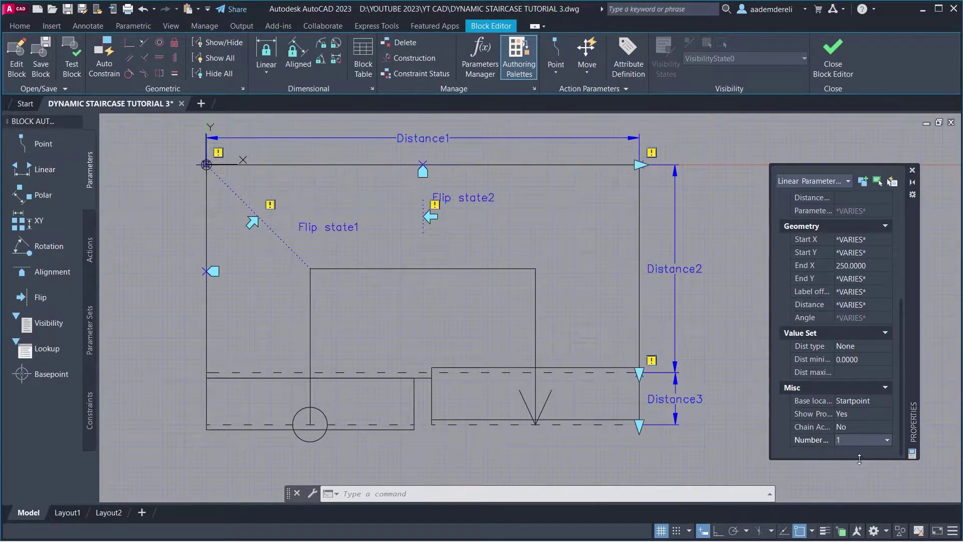
pyautogui.press('Escape')
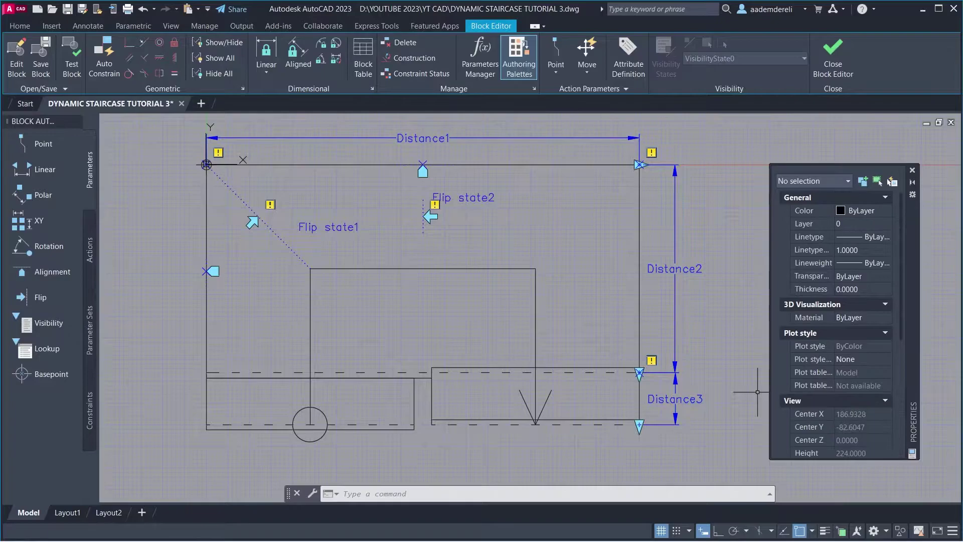
# Step: Set the Distance3 parameter's value set to Increment with a distance increment of 30
pyautogui.click(687, 399)
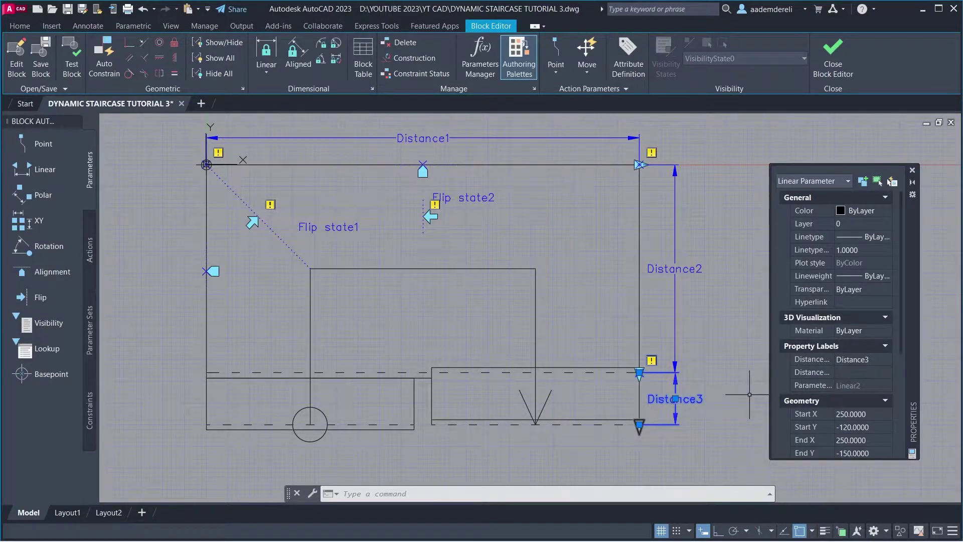
pyautogui.moveTo(901, 345); pyautogui.dragTo(900, 437)
pyautogui.click(870, 360)
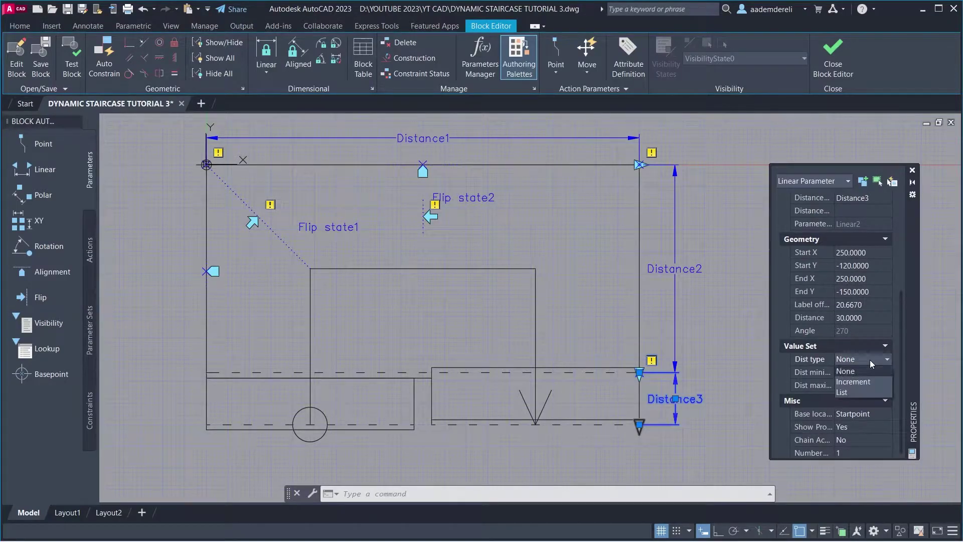
pyautogui.click(877, 380)
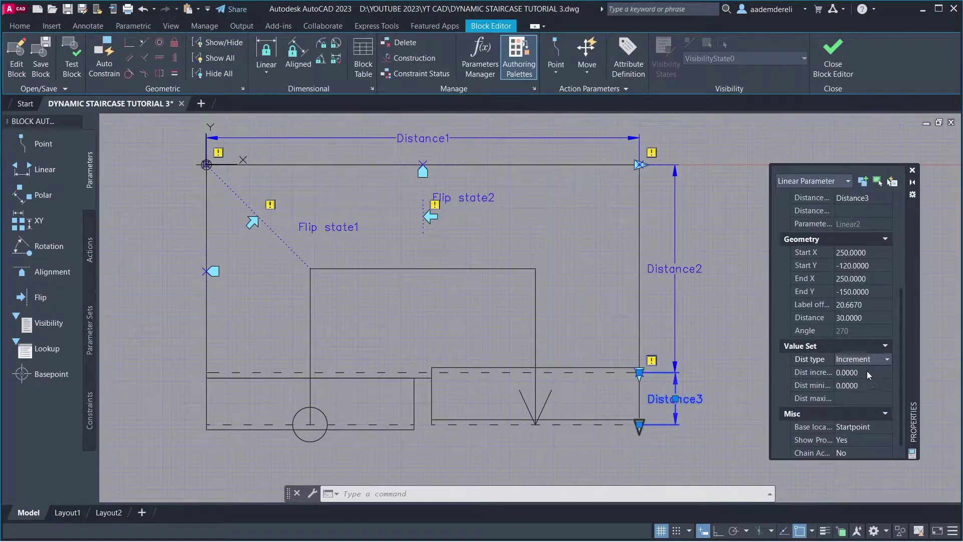
pyautogui.click(866, 371)
pyautogui.write('3')
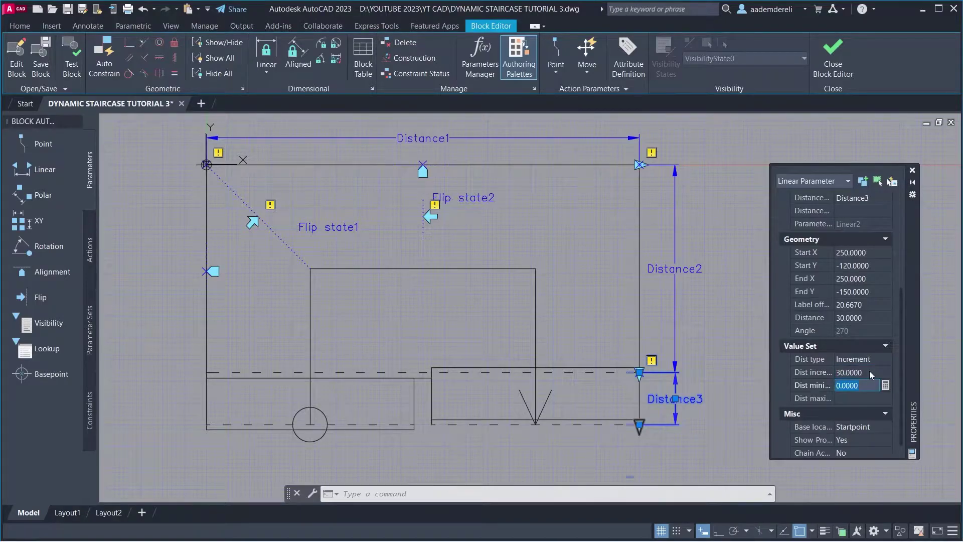
pyautogui.press('Escape')
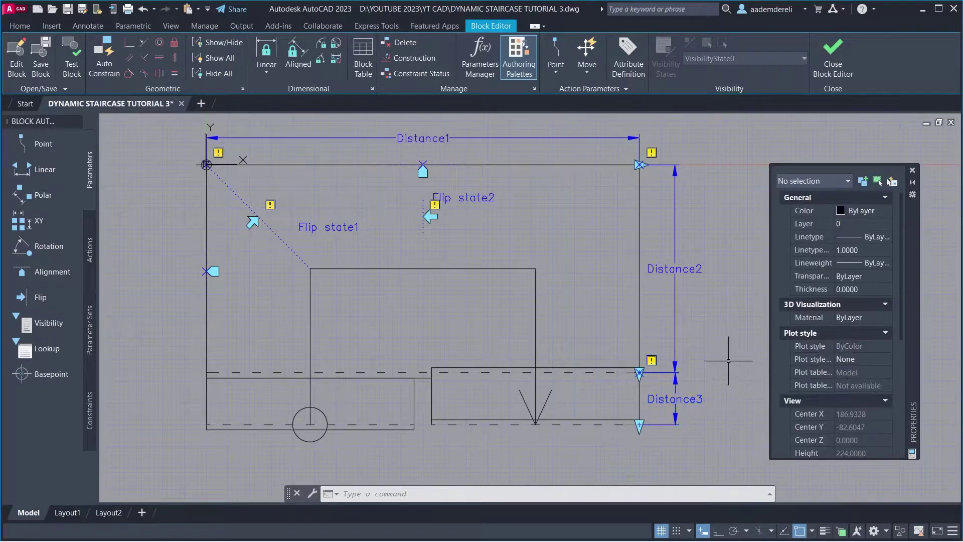
# Step: Add a stretch action to Distance1's right end point, with the frame and selected objects around the staircase's right edge
pyautogui.click(92, 274)
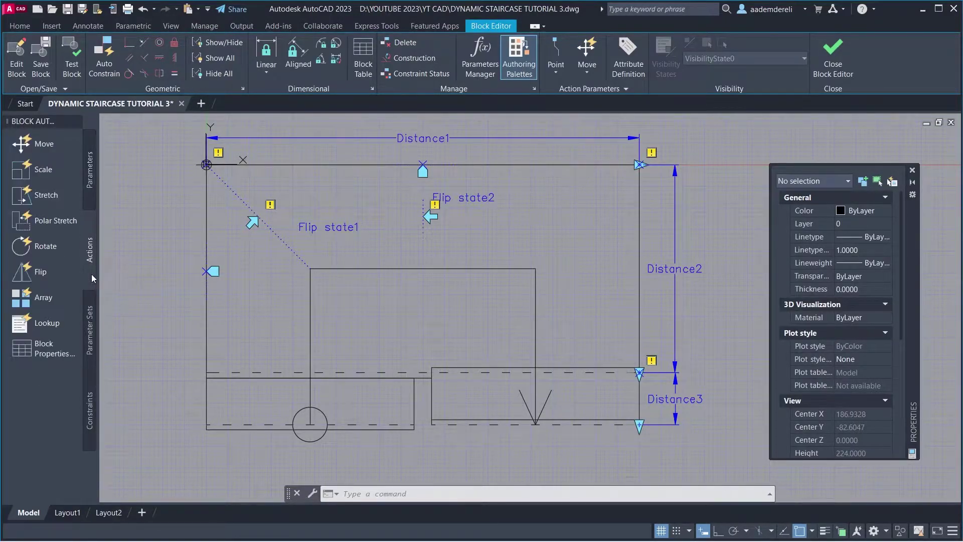
pyautogui.click(67, 197)
pyautogui.click(440, 138)
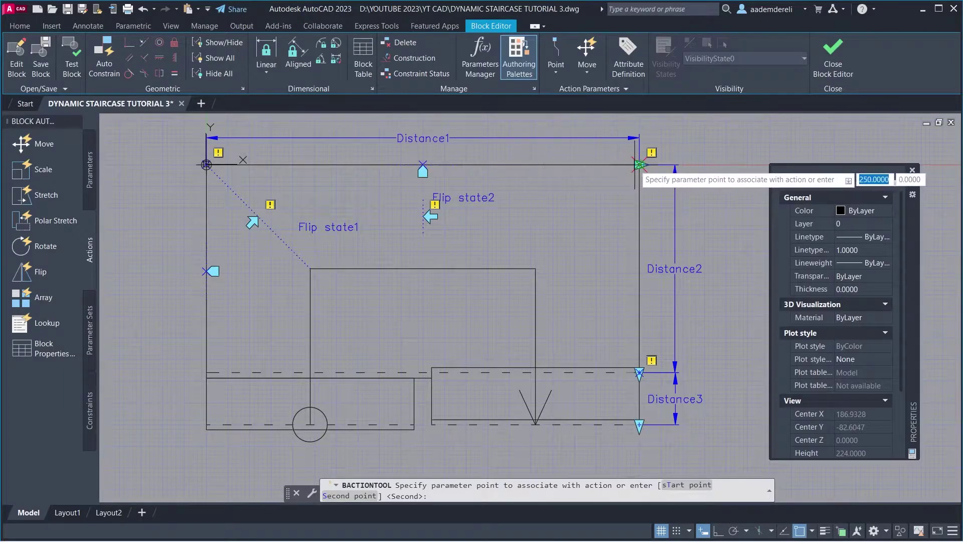
pyautogui.click(639, 164)
pyautogui.click(708, 126)
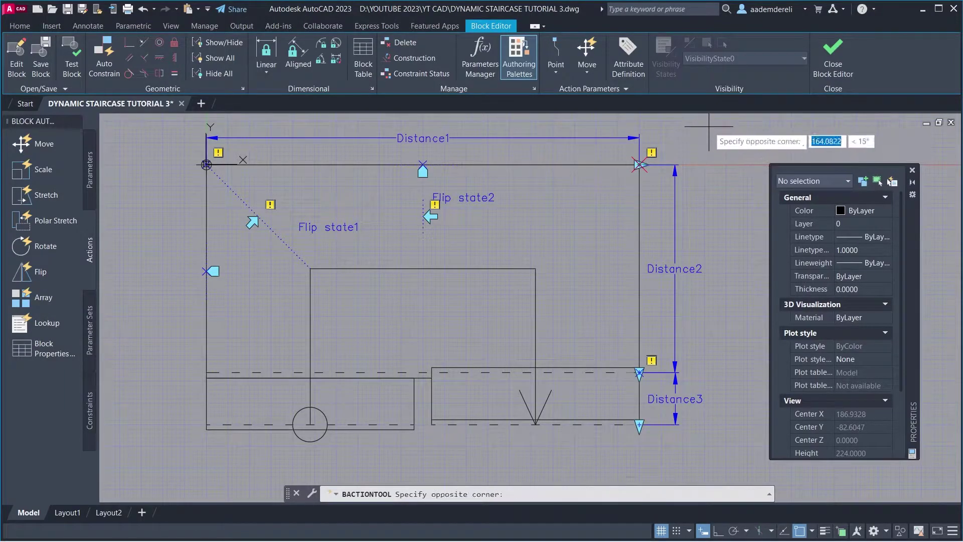
pyautogui.click(587, 451)
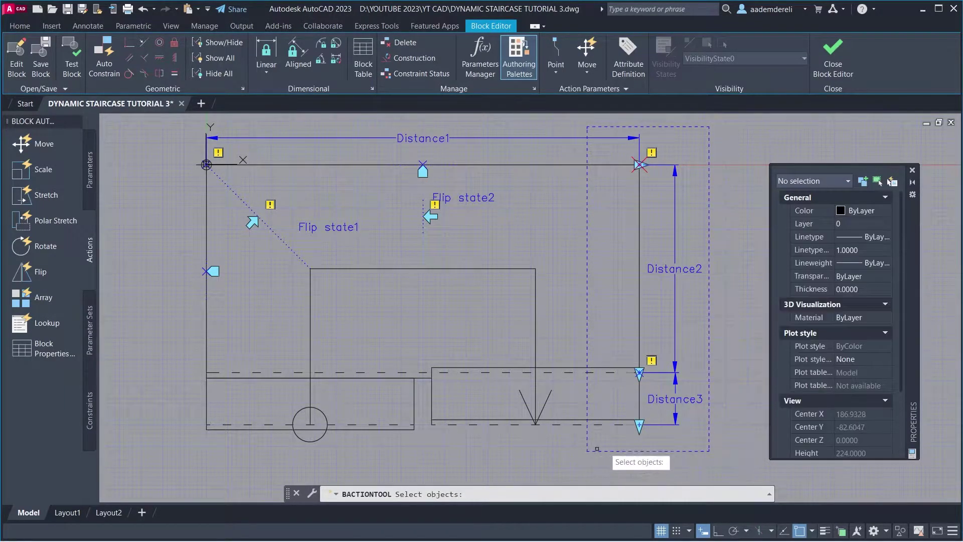
pyautogui.click(682, 441)
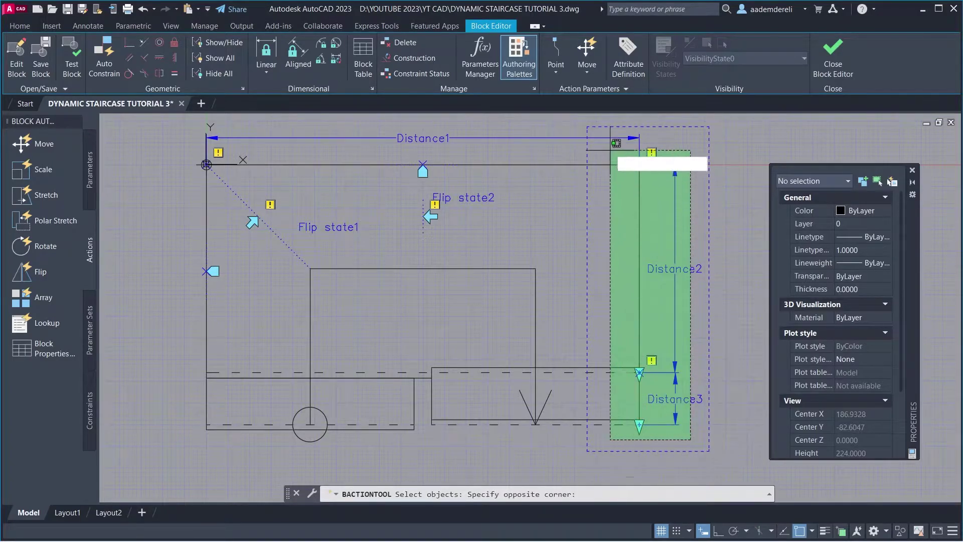
pyautogui.click(609, 147)
pyautogui.press('Return')
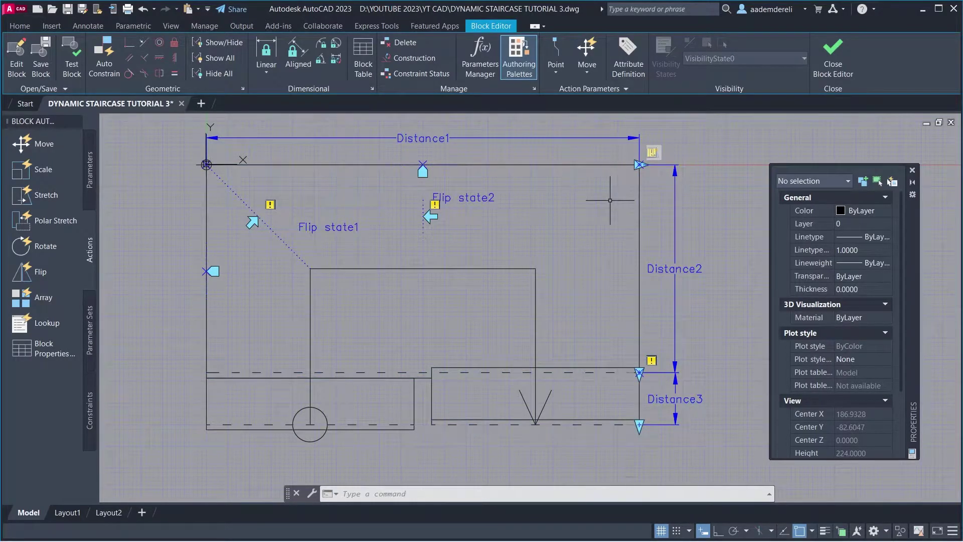
# Step: Add a second stretch action to Distance1's right end point, framing the walking line's right leg and selecting the walking line with its arrow
pyautogui.press('Return')
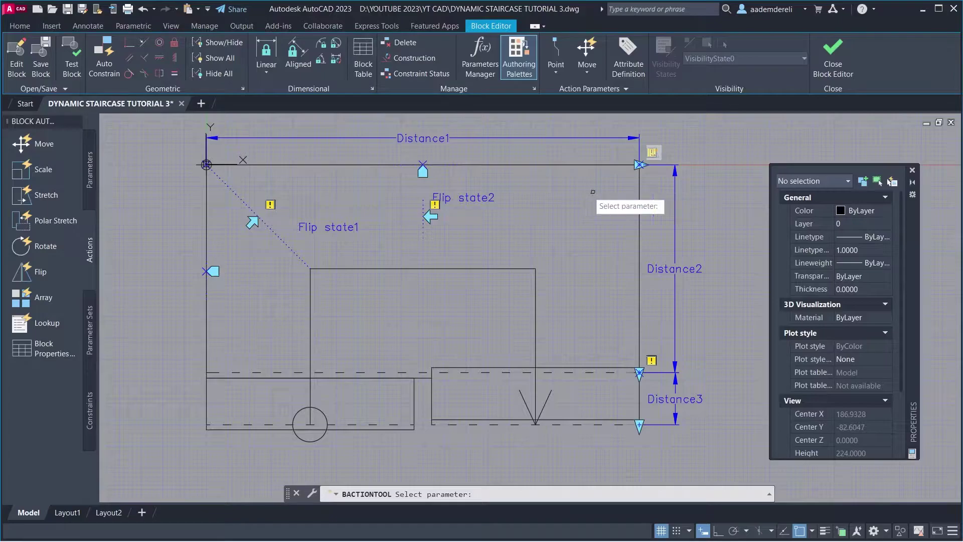
pyautogui.click(439, 138)
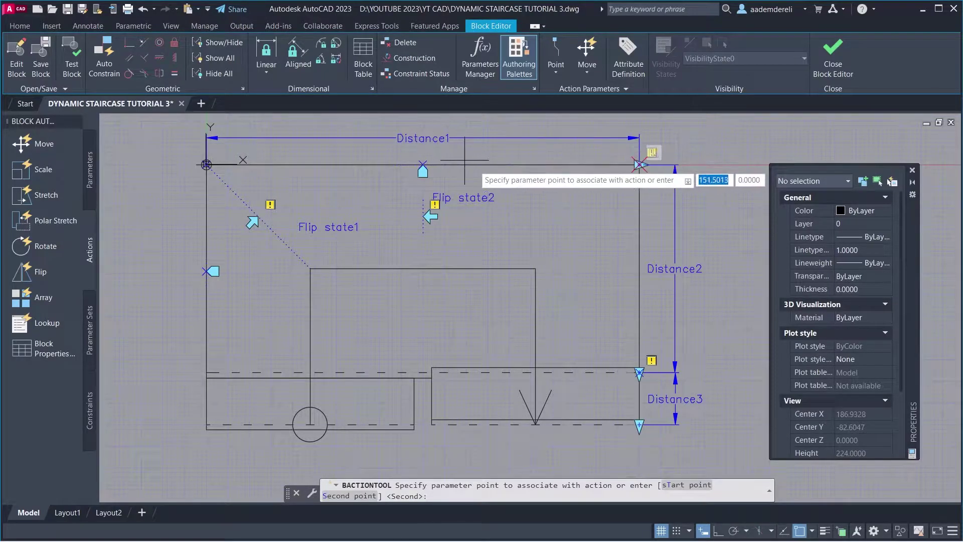
pyautogui.click(639, 165)
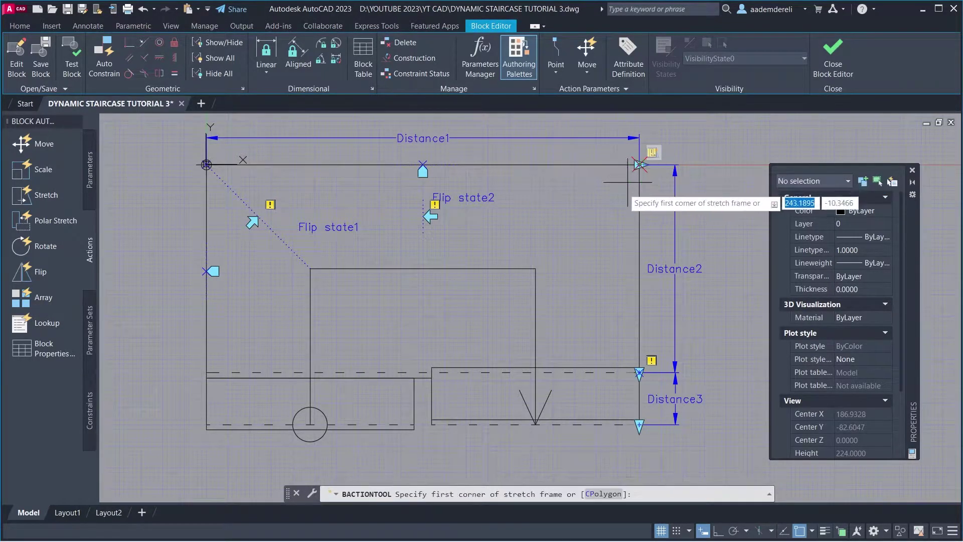
pyautogui.click(578, 238)
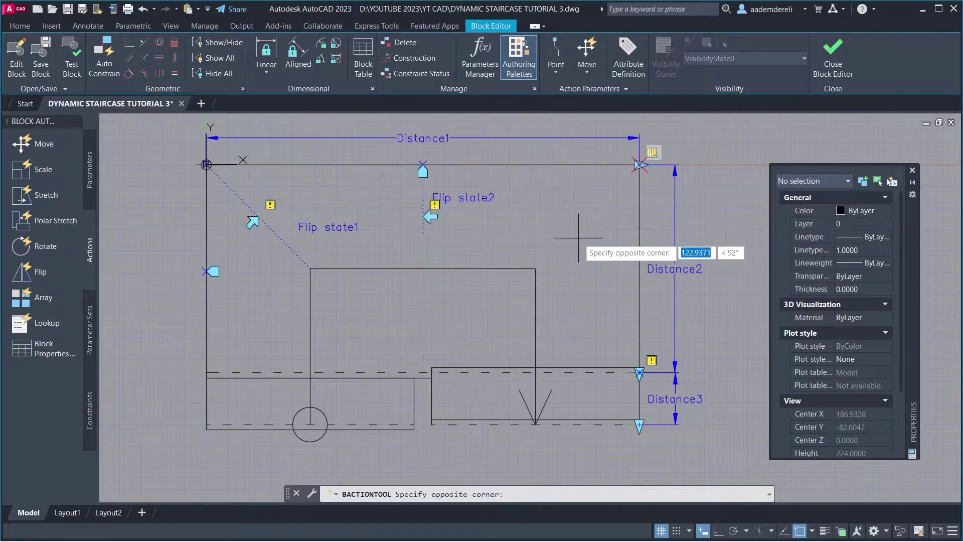
pyautogui.click(490, 452)
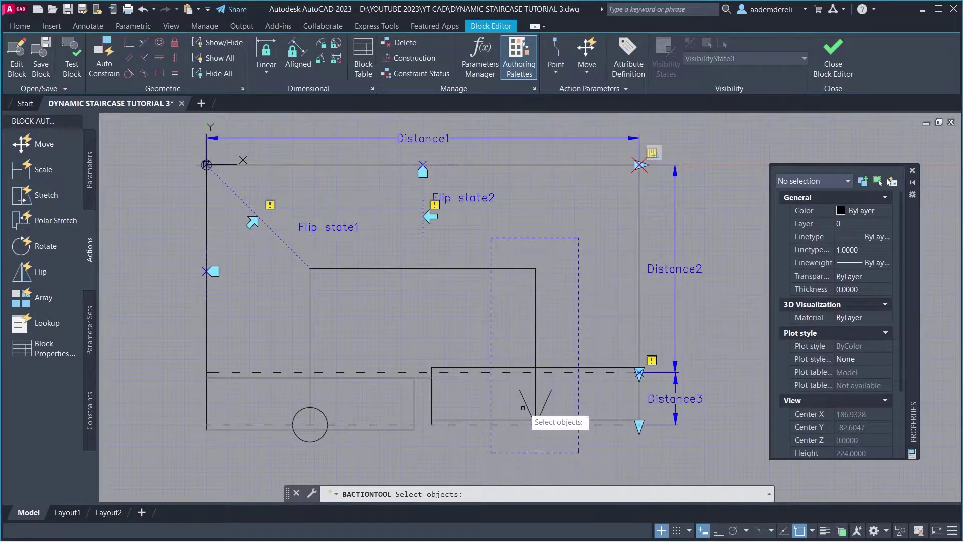
pyautogui.click(535, 323)
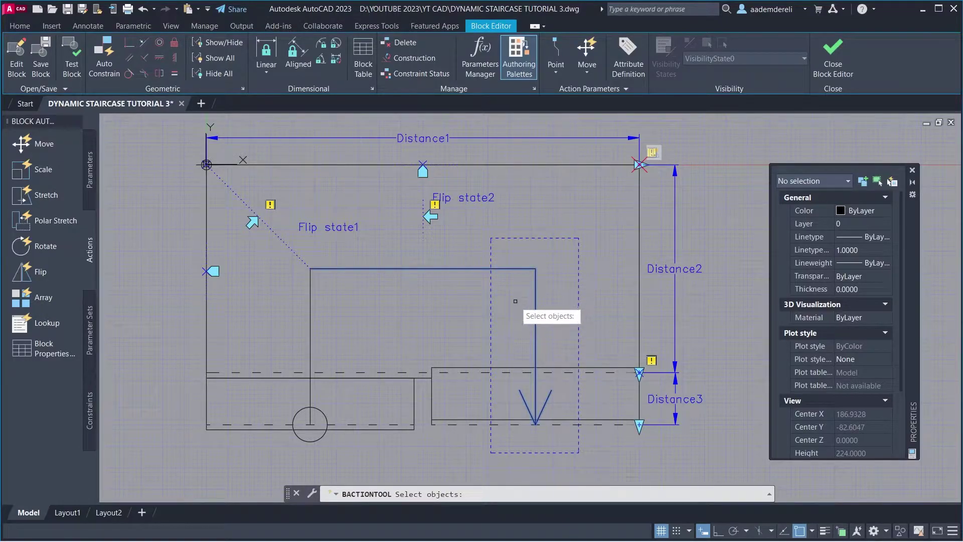
pyautogui.press('Return')
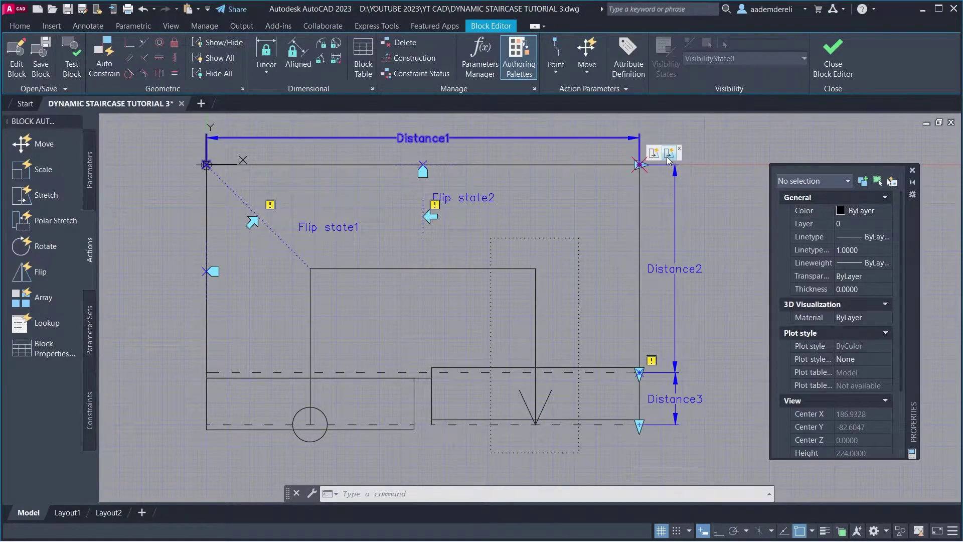
# Step: Set the distance multiplier of the walking line arrow's stretch action to 0.75
pyautogui.click(668, 153)
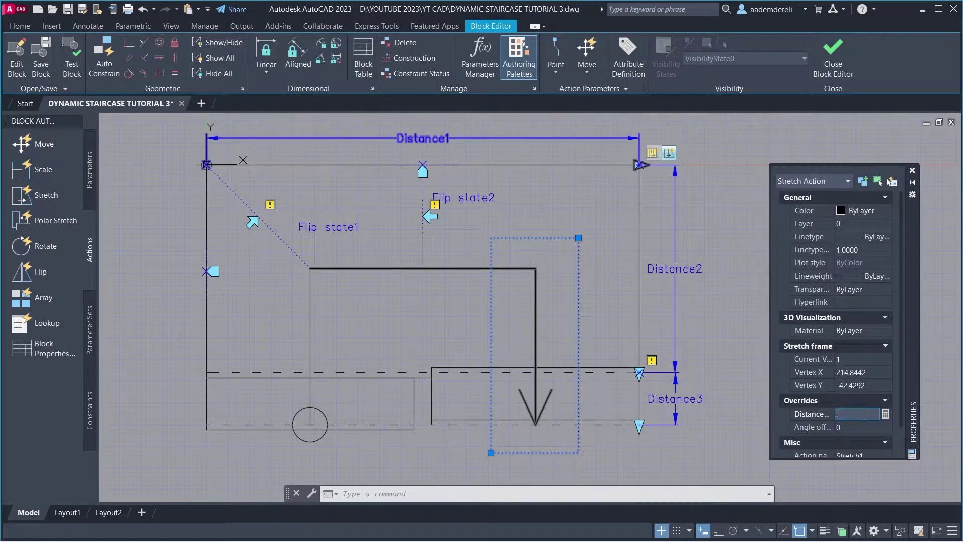
pyautogui.click(871, 416)
pyautogui.write('.75')
pyautogui.press('Tab')
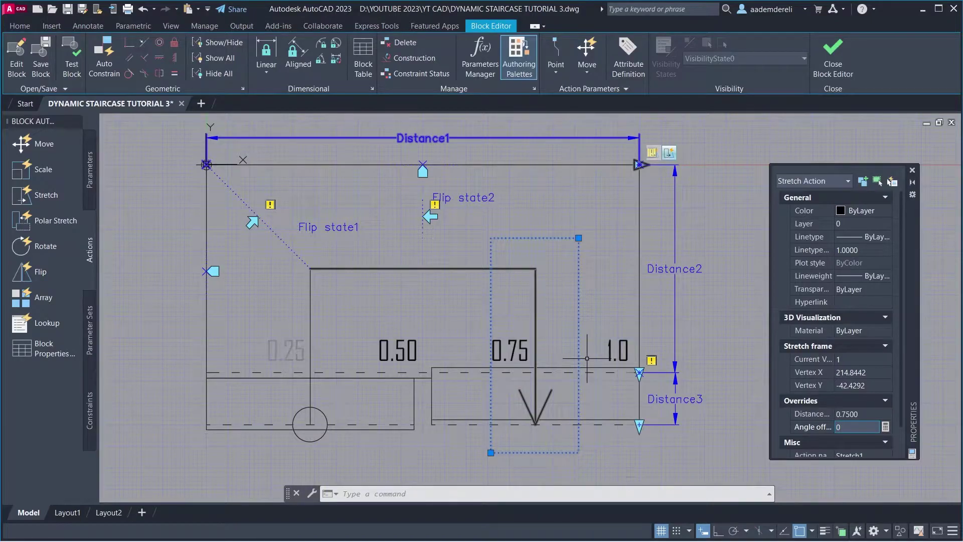
pyautogui.press('Escape')
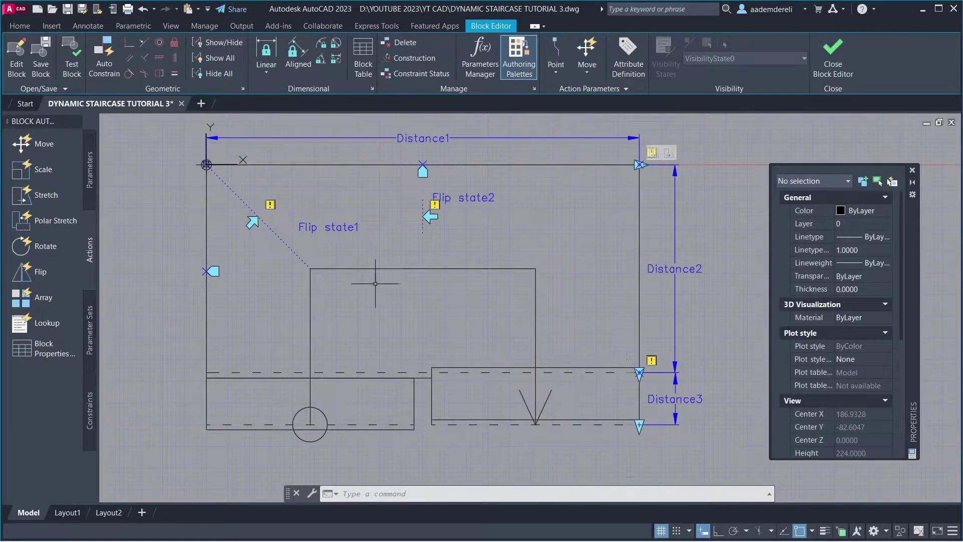
# Step: Add a stretch action to Distance1's right end point around the staircase's middle, including the outline, lower break edges, top alignment parameter and Flip state2
pyautogui.click(65, 200)
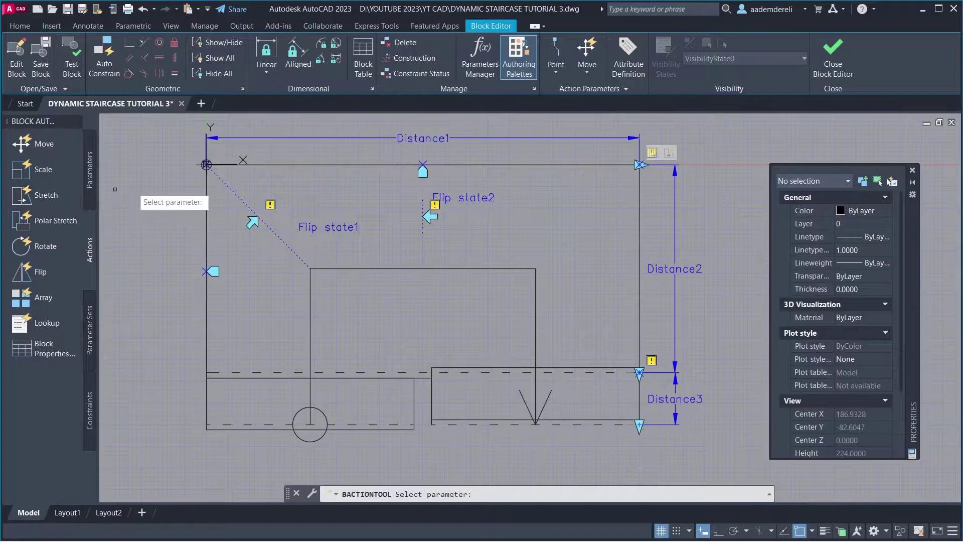
pyautogui.click(439, 138)
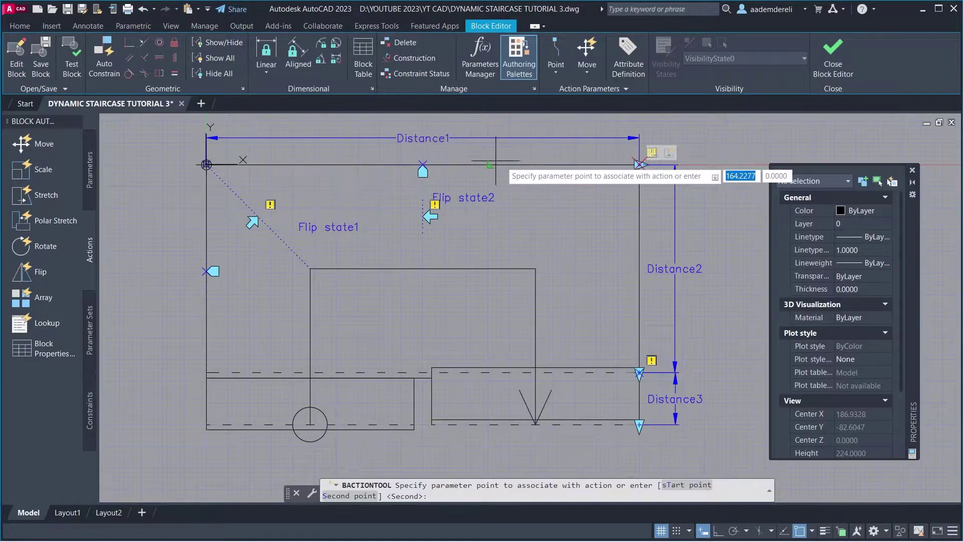
pyautogui.click(640, 164)
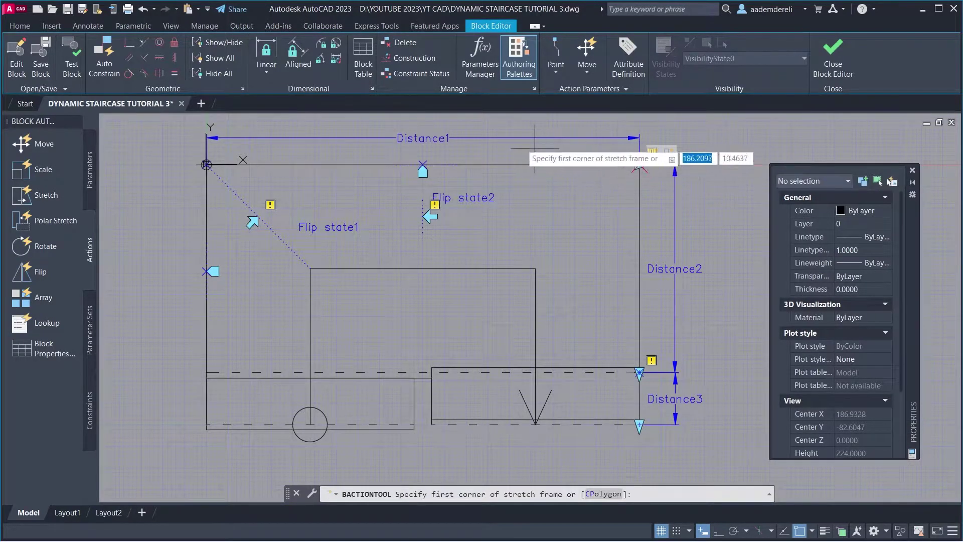
pyautogui.click(505, 126)
pyautogui.click(366, 466)
pyautogui.click(436, 424)
pyautogui.click(414, 380)
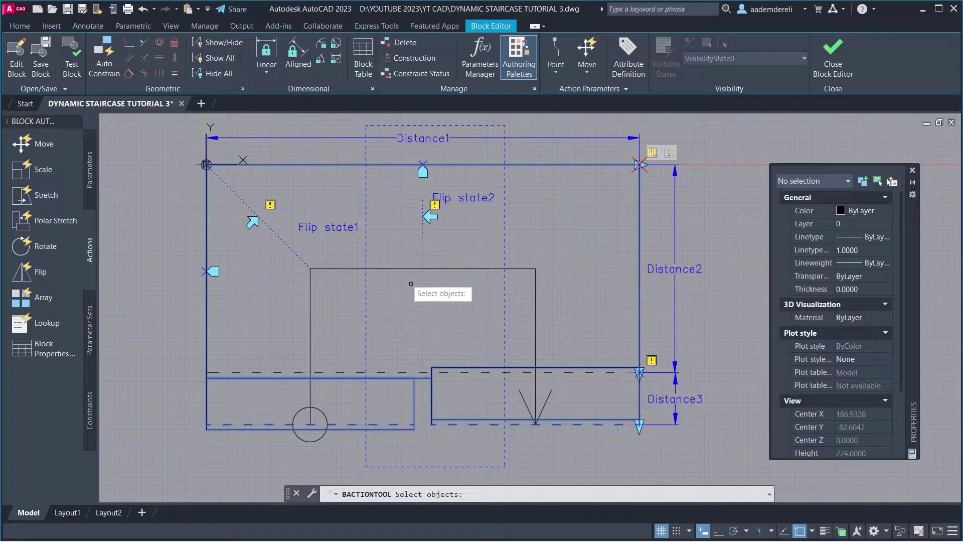
pyautogui.click(386, 250)
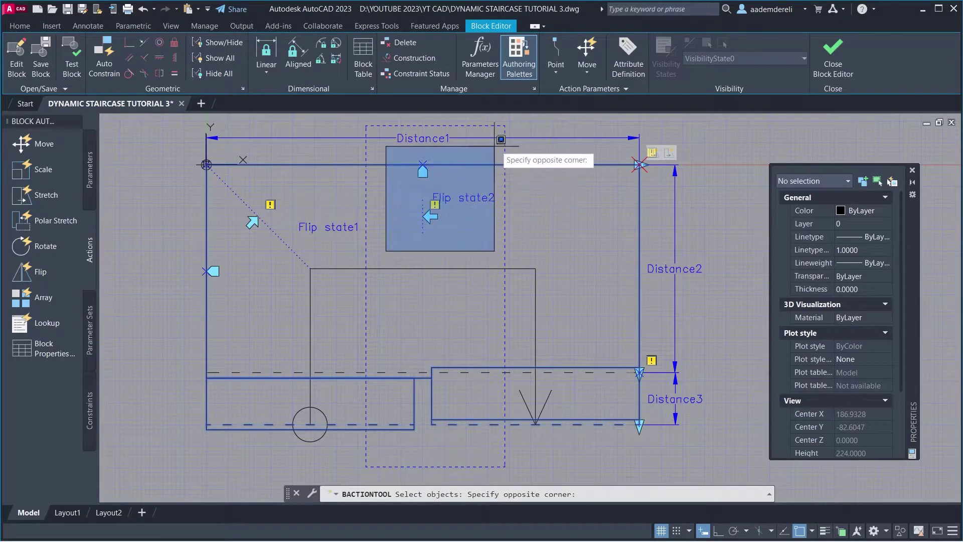
pyautogui.click(514, 130)
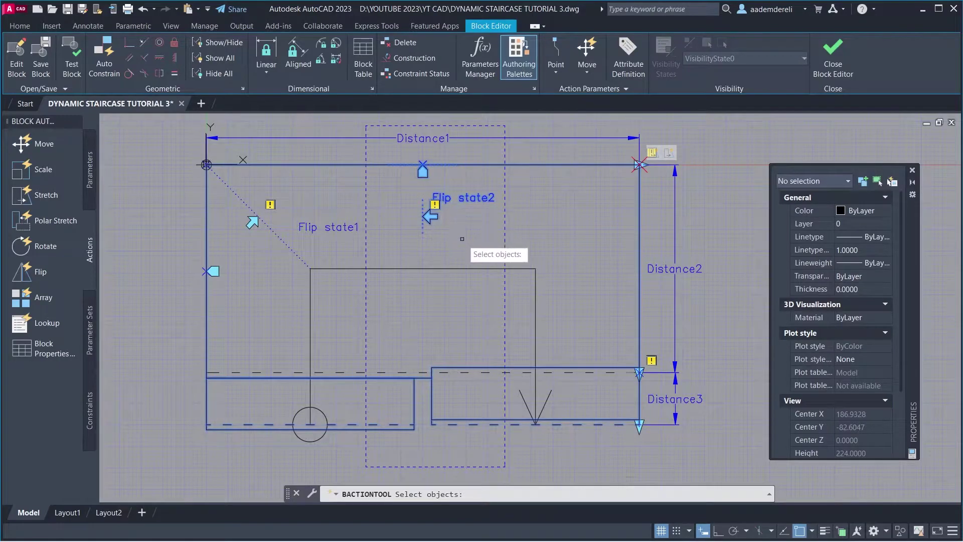
pyautogui.press('Return')
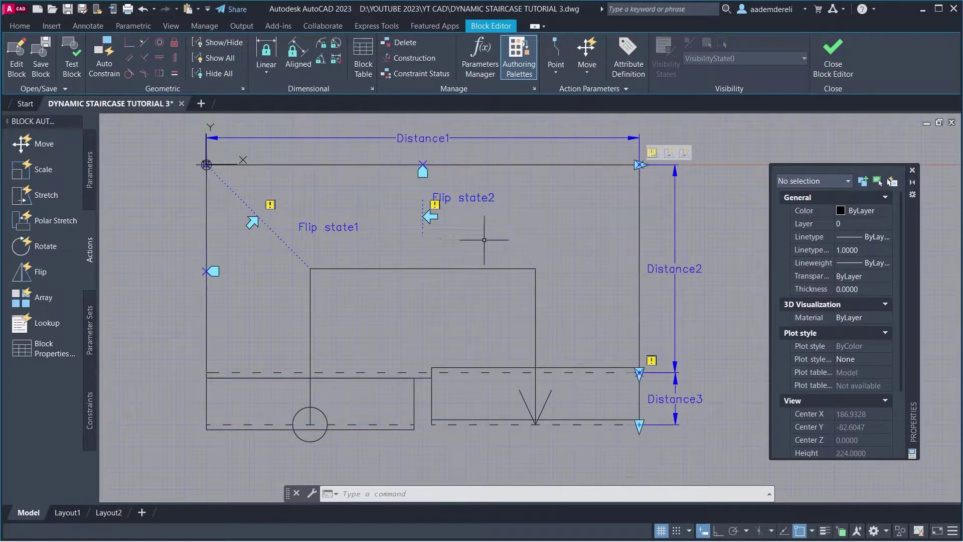
# Step: Set the distance multiplier of the staircase middle's stretch action to 0.5
pyautogui.click(684, 153)
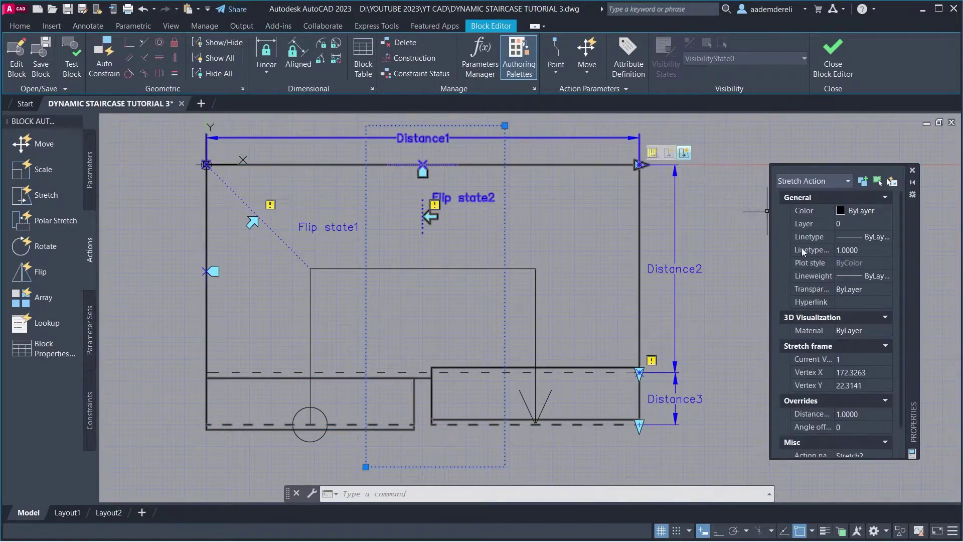
pyautogui.click(869, 413)
pyautogui.press('BackSpace')
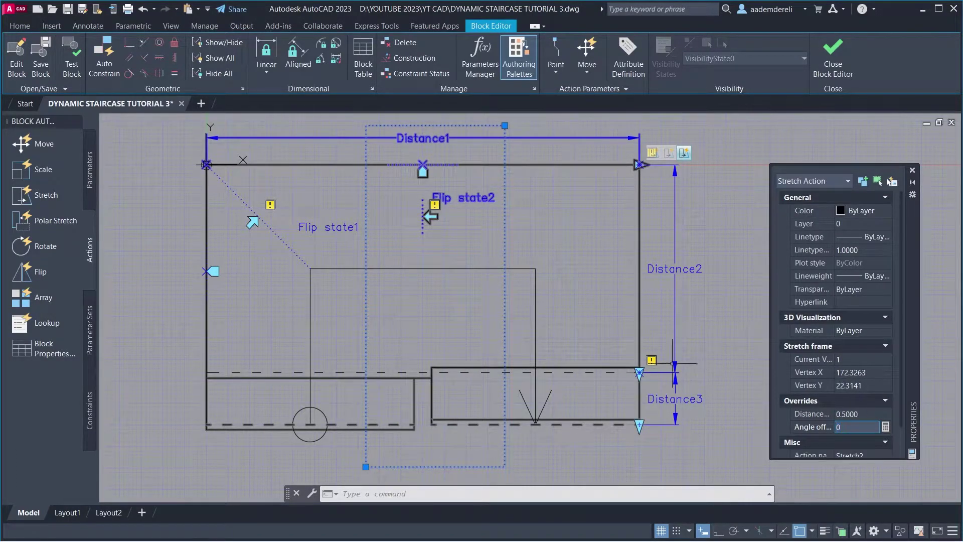
# Step: Add a stretch action to Distance1's right end point, framing the walking line's left leg and selecting the walking line with its start circle
pyautogui.click(55, 195)
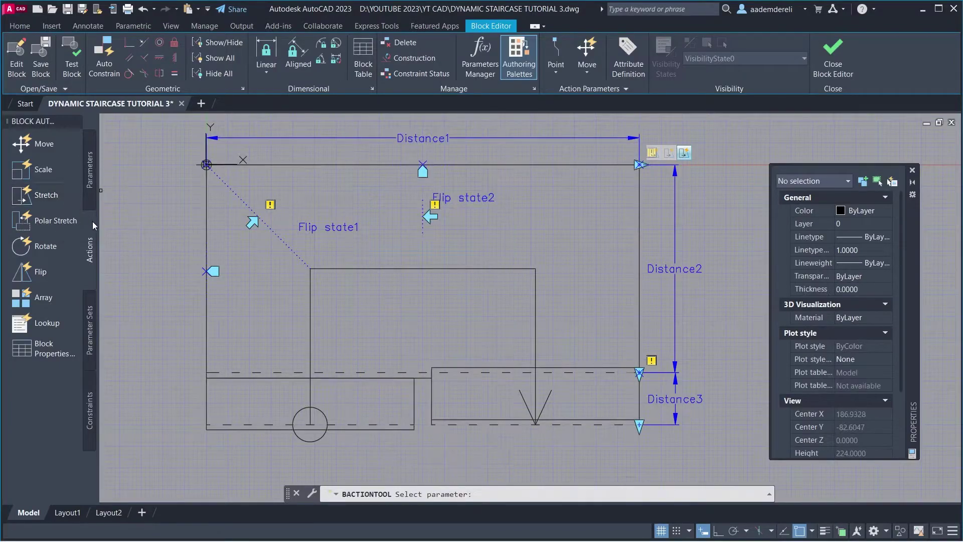
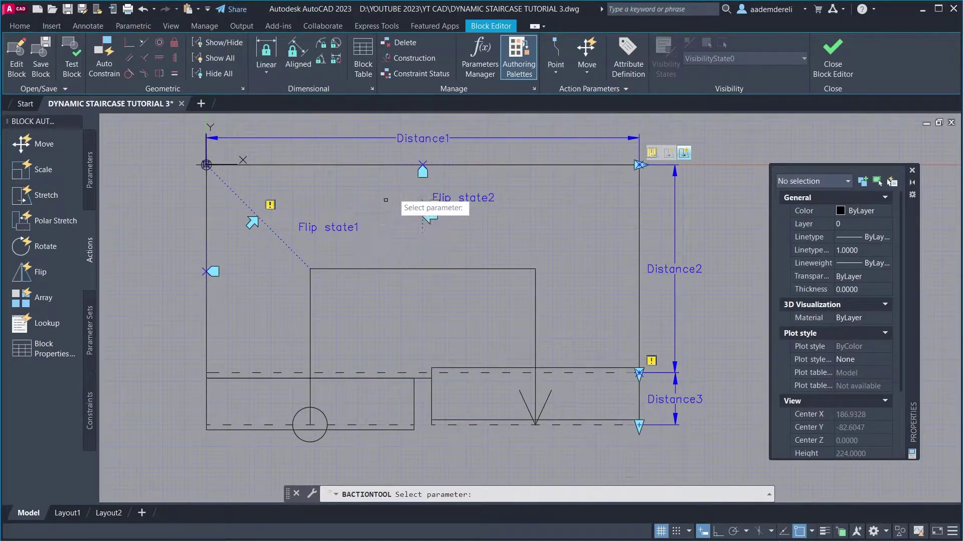
pyautogui.click(466, 138)
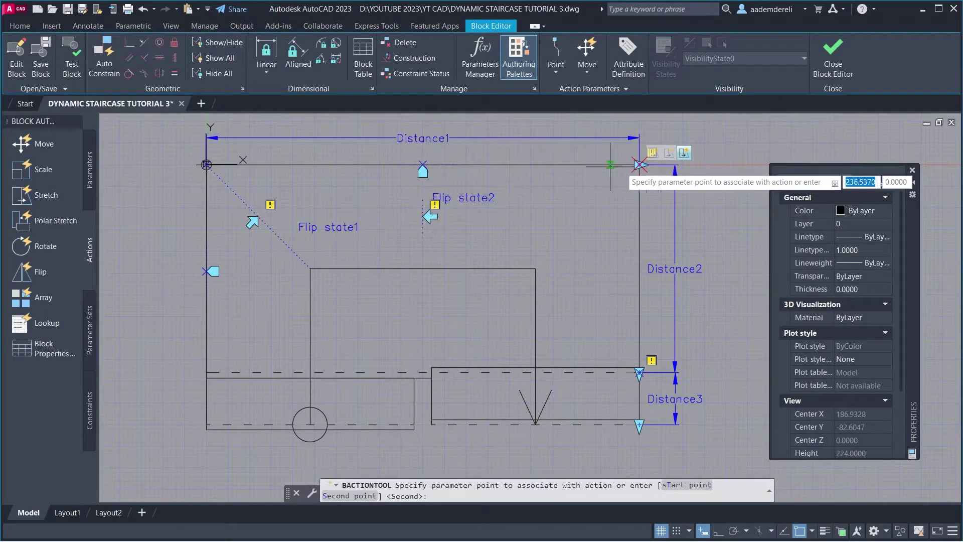
pyautogui.click(638, 164)
pyautogui.click(366, 250)
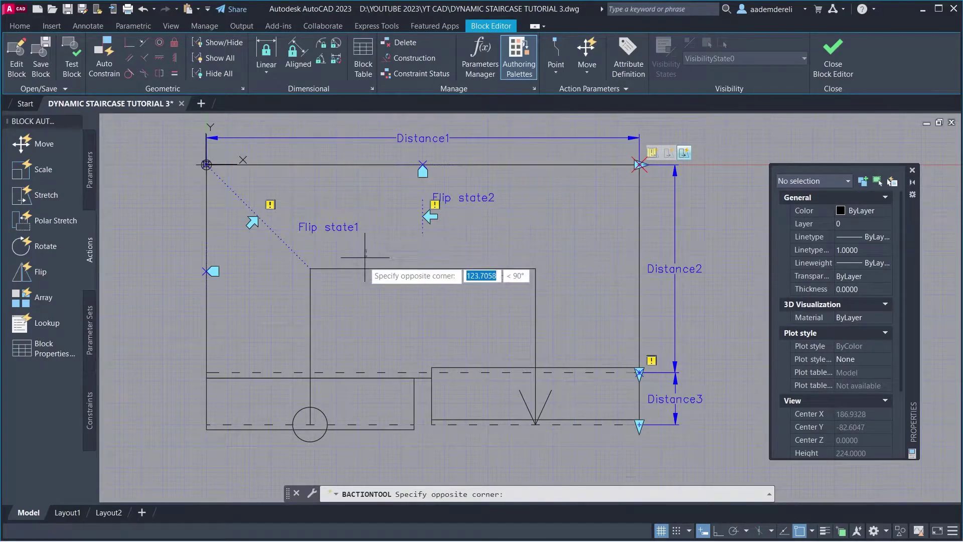
pyautogui.click(265, 460)
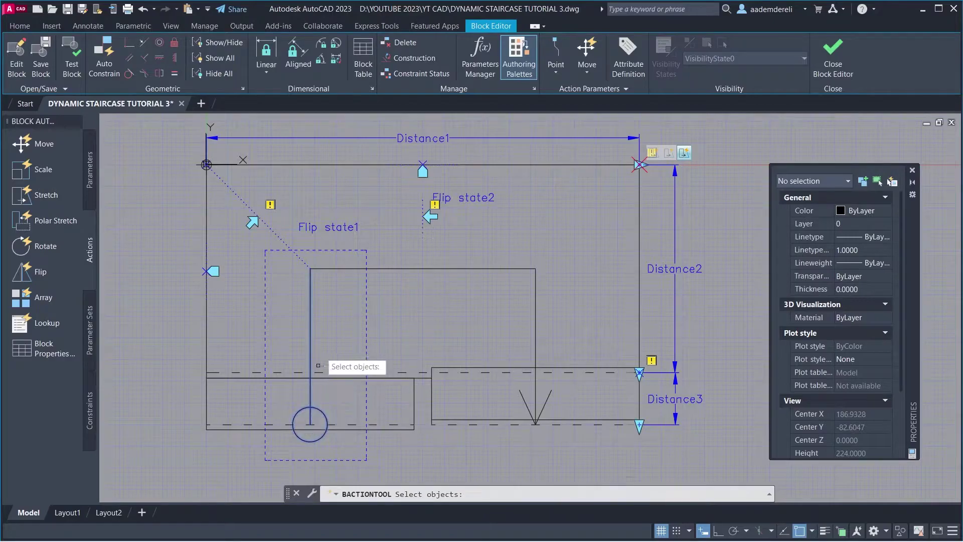
pyautogui.press('Return')
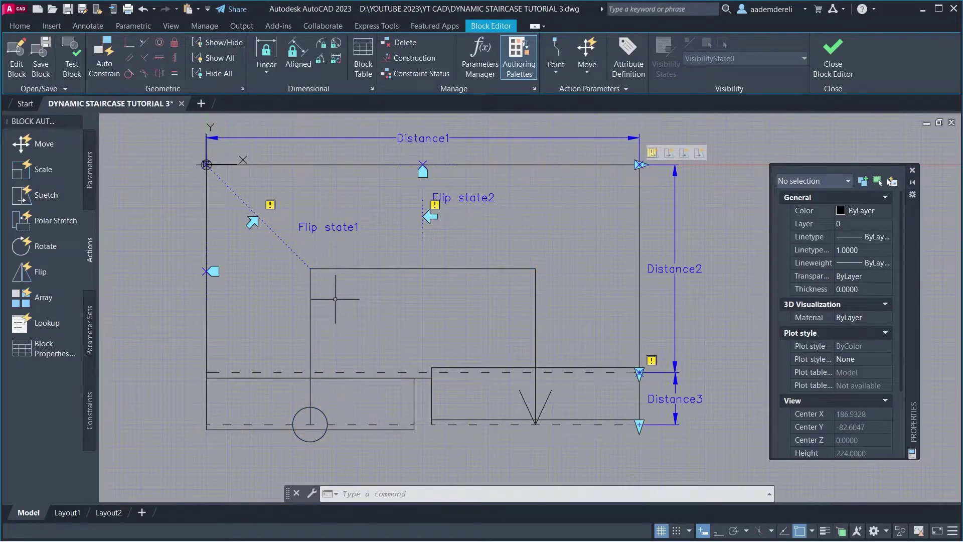
# Step: Set the distance multiplier of the stretch action on the walking line's left leg and start circle to 0.25
pyautogui.click(699, 154)
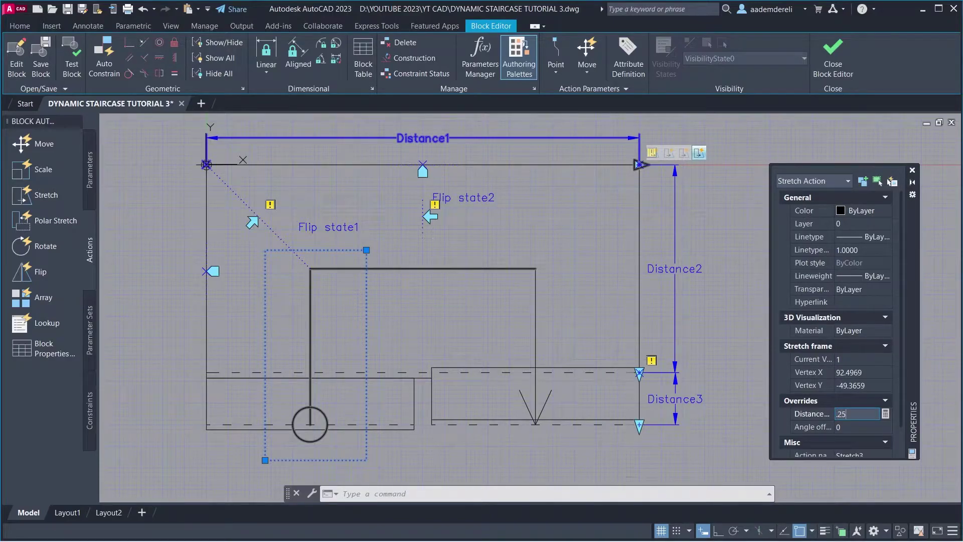
pyautogui.press('Tab')
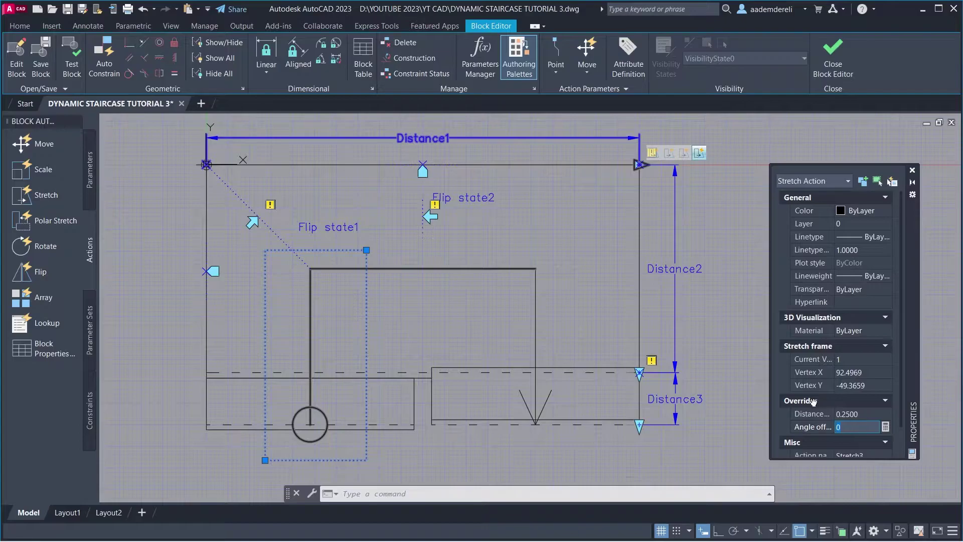
pyautogui.press('Escape')
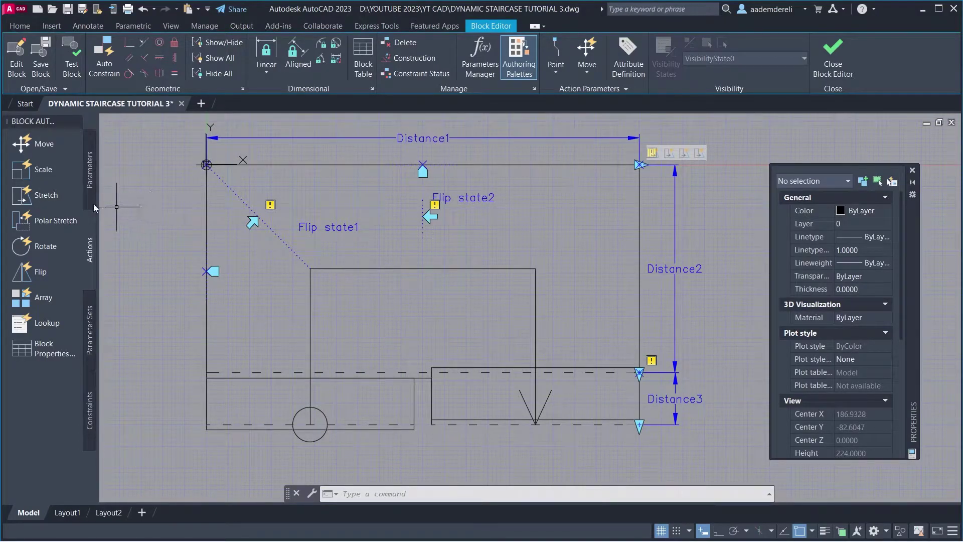
# Step: Add a stretch action to Distance2's lower end point, framing the staircase's full lower part and selecting everything that crosses it, including Distance3
pyautogui.click(46, 195)
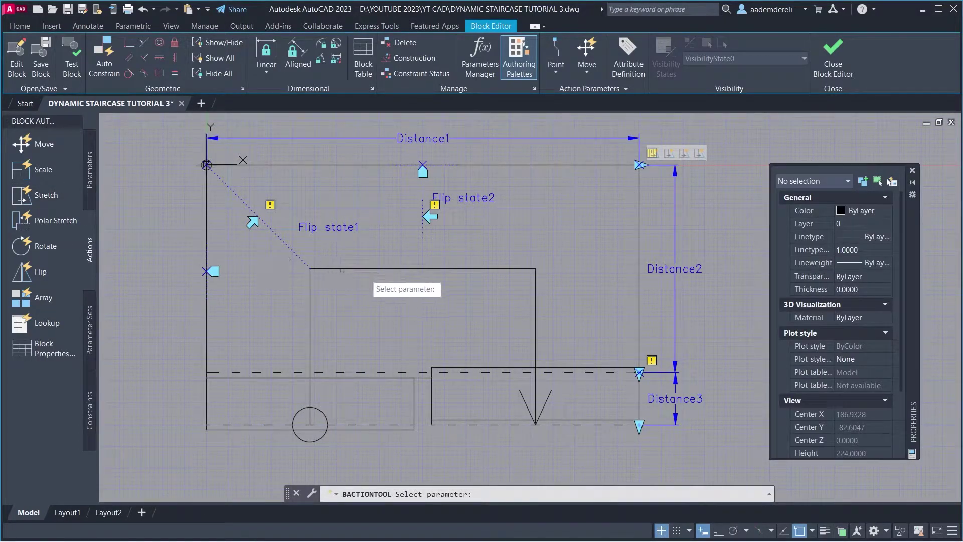
pyautogui.click(674, 280)
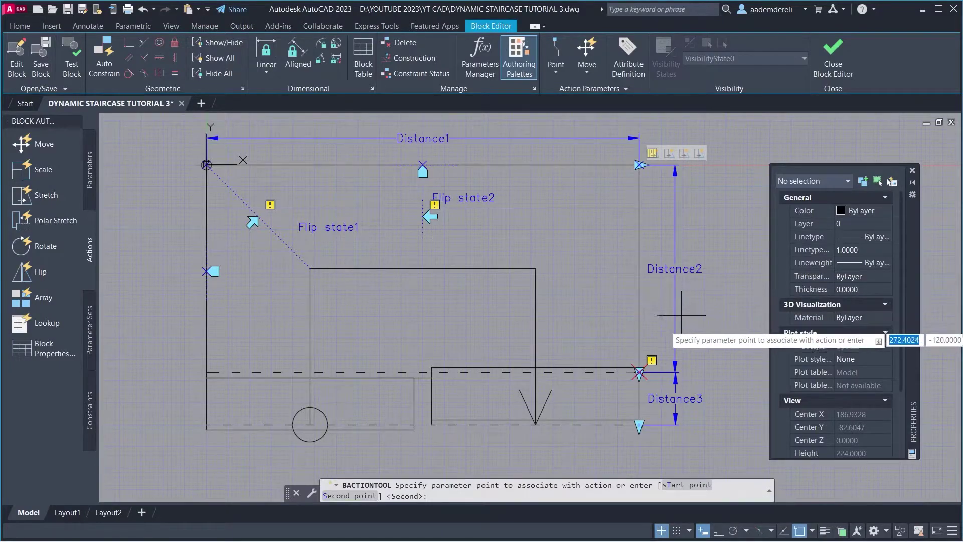
pyautogui.click(639, 372)
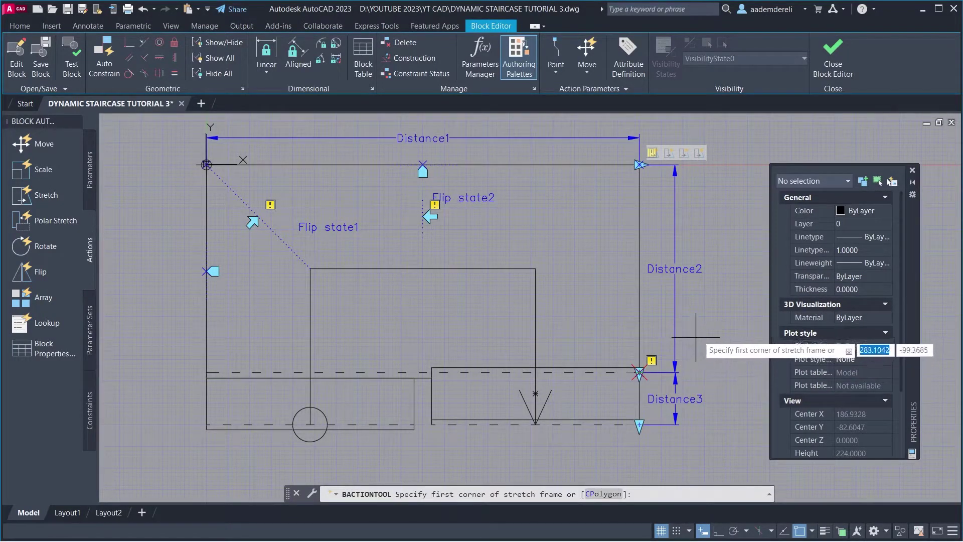
pyautogui.click(703, 331)
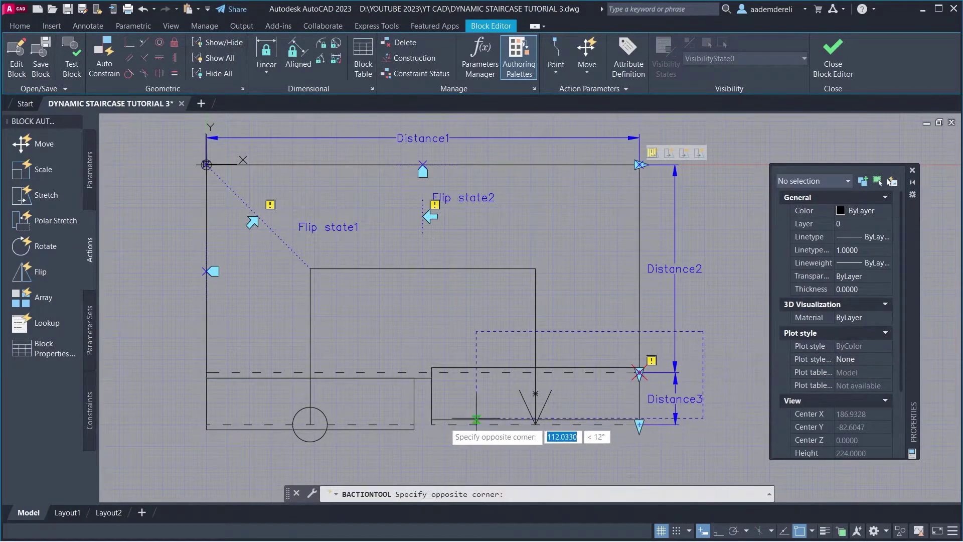
pyautogui.click(178, 462)
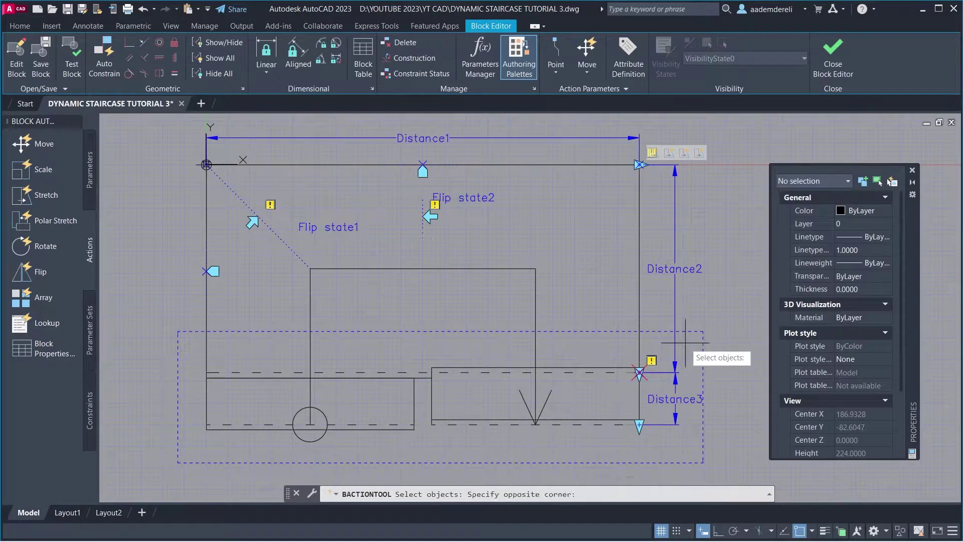
pyautogui.click(190, 447)
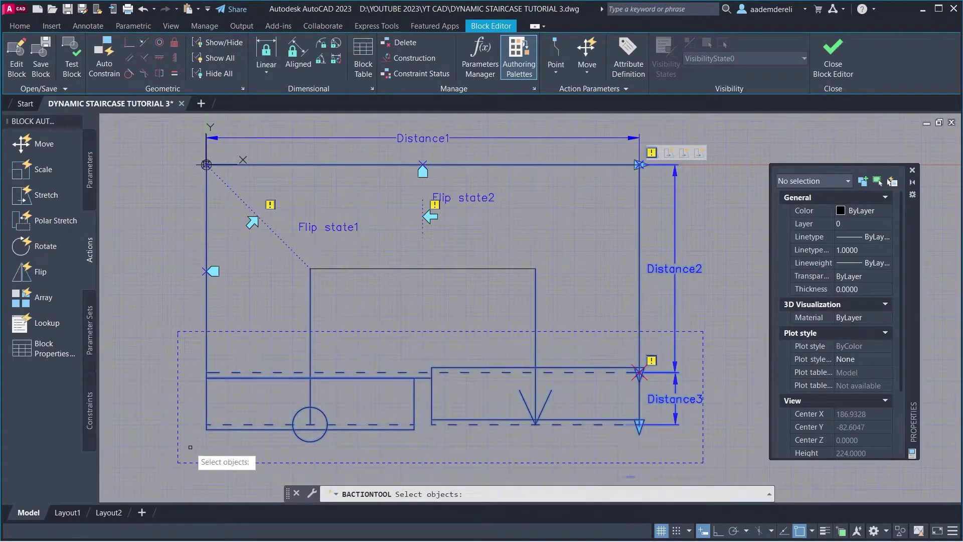
pyautogui.press('Return')
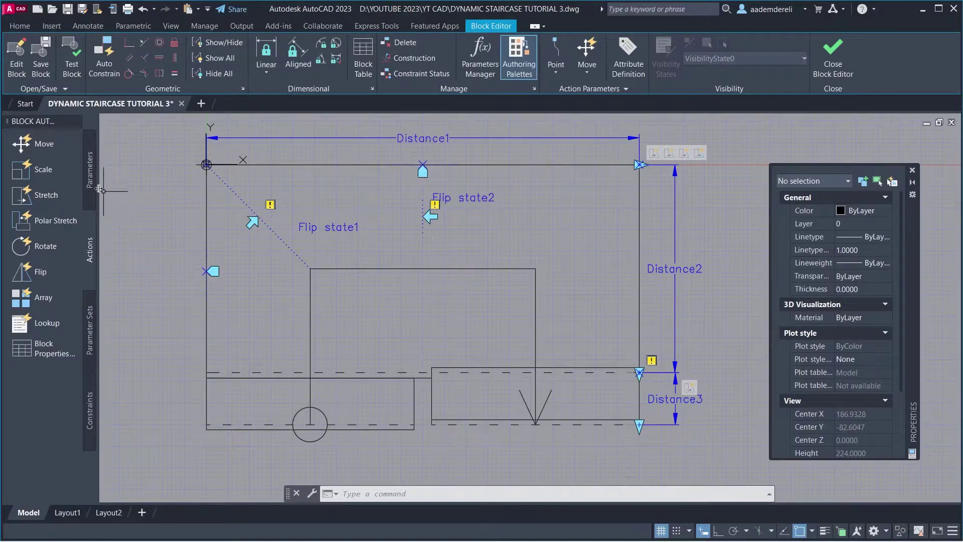
# Step: Add a second stretch action to Distance2's lower end point, framing the staircase's middle band and selecting the left alignment parameter and the walking line
pyautogui.click(71, 194)
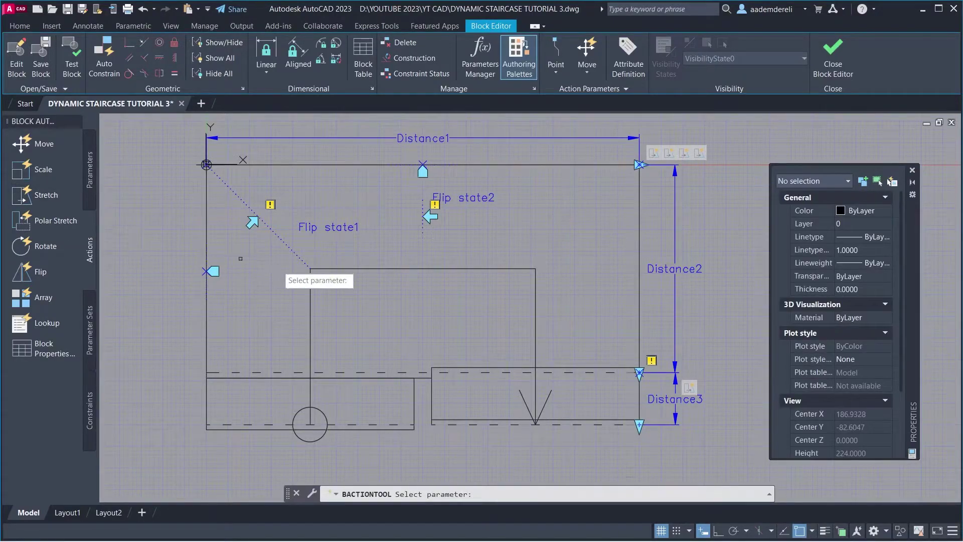
pyautogui.click(674, 301)
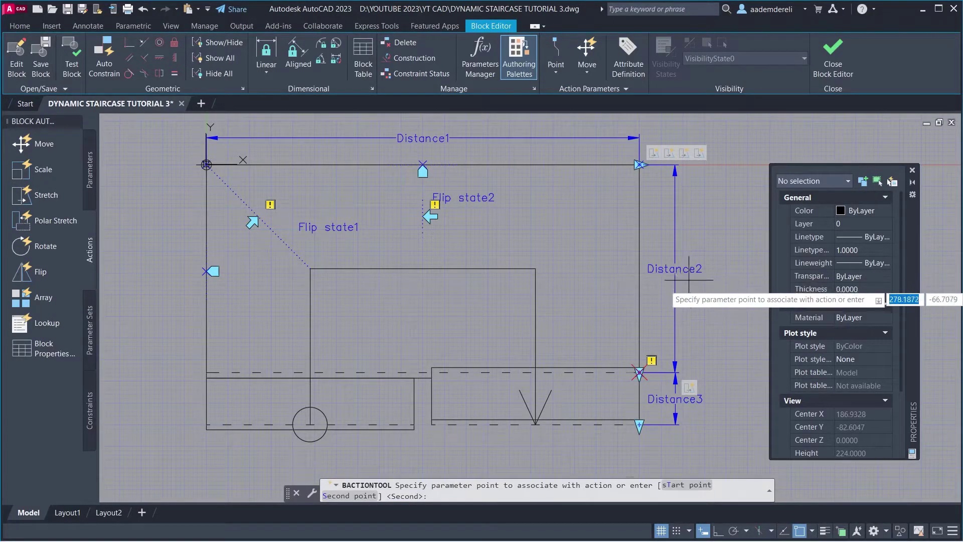
pyautogui.click(639, 373)
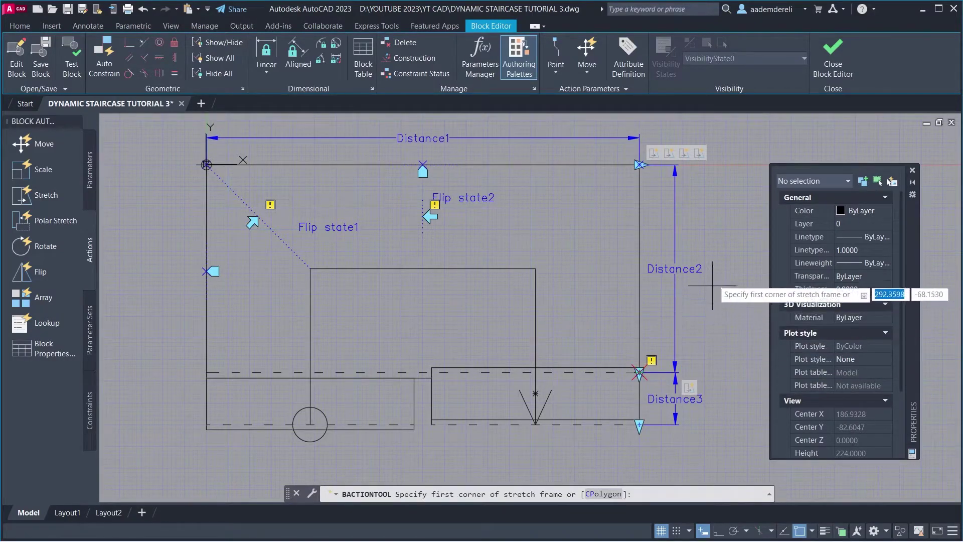
pyautogui.click(727, 225)
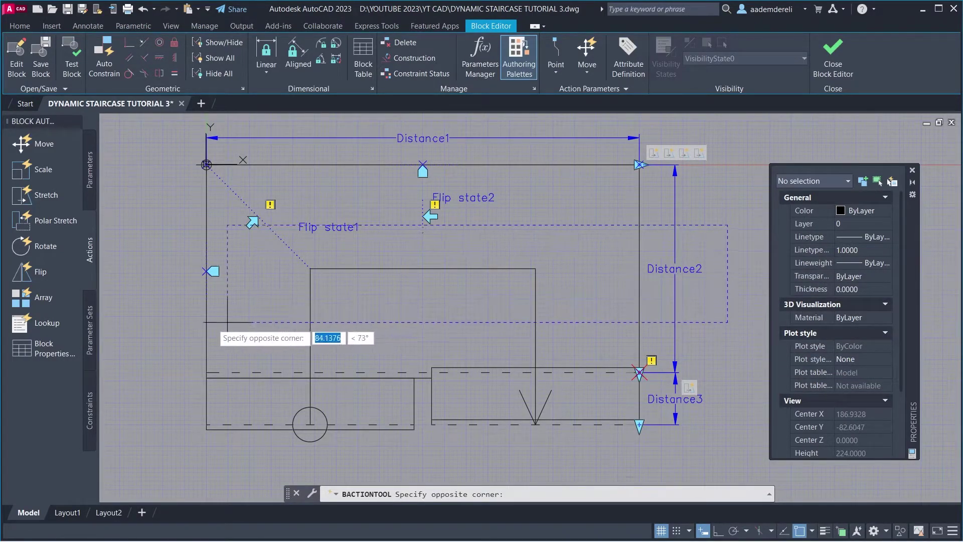
pyautogui.click(165, 328)
pyautogui.click(173, 317)
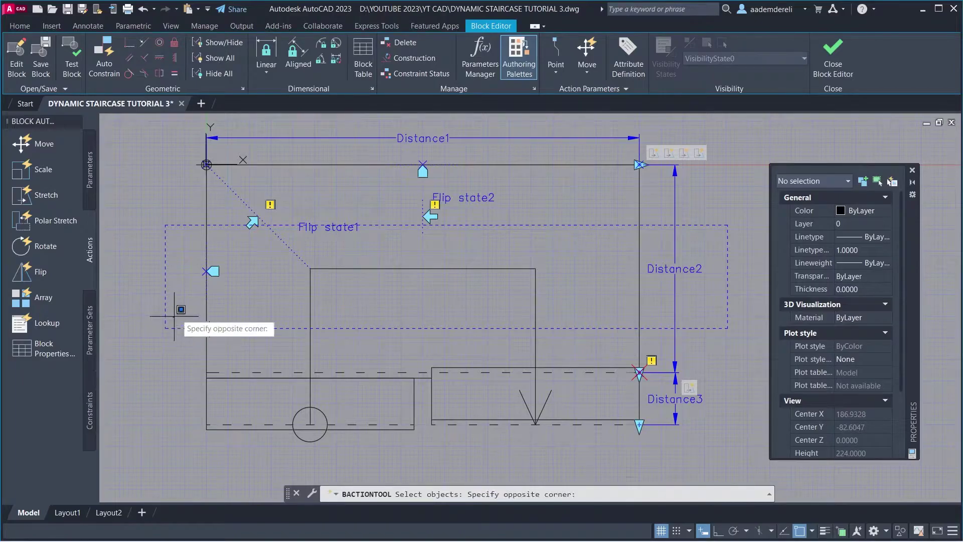
pyautogui.click(236, 206)
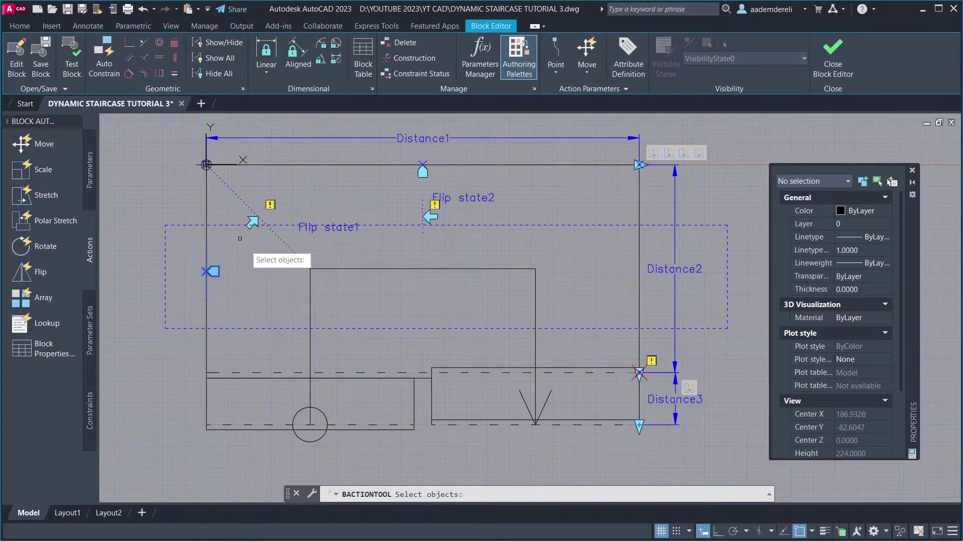
pyautogui.click(311, 289)
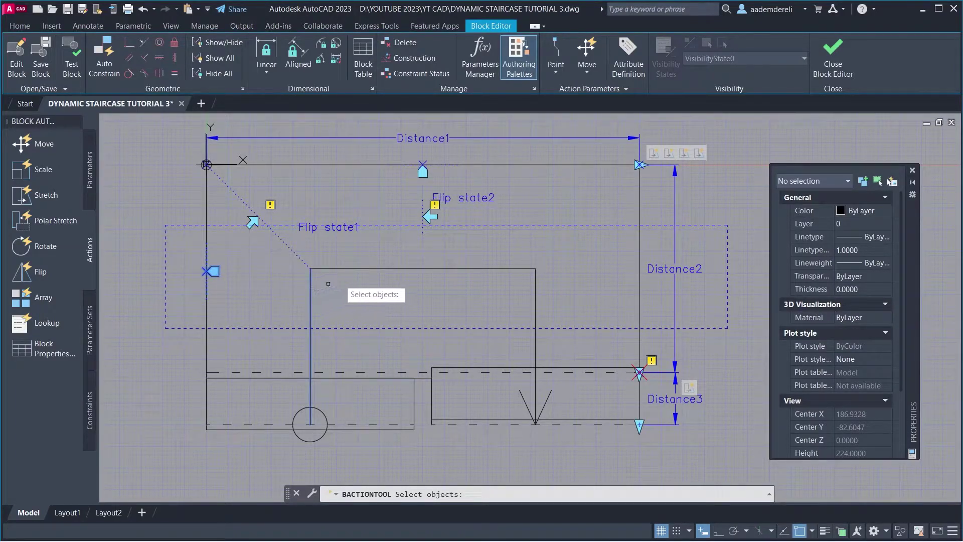
pyautogui.click(357, 269)
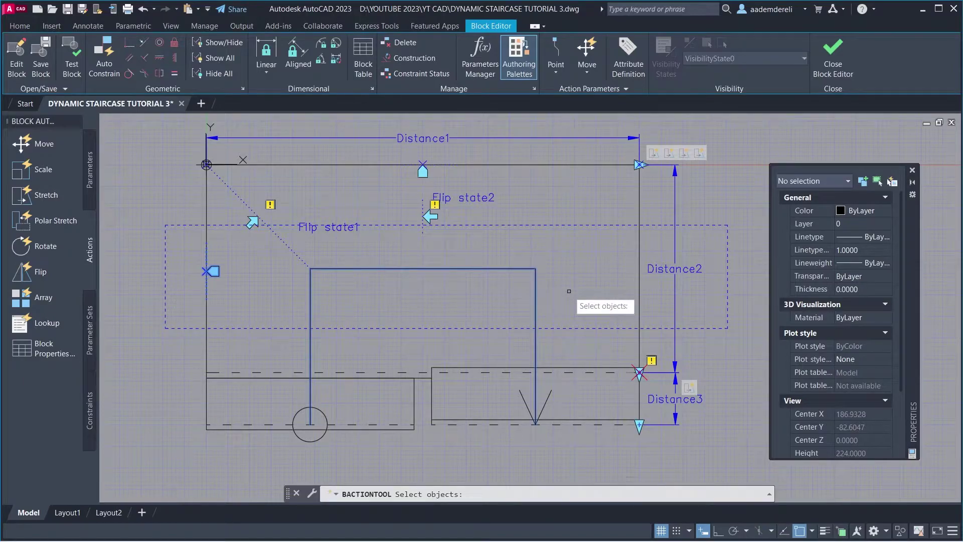
pyautogui.press('Return')
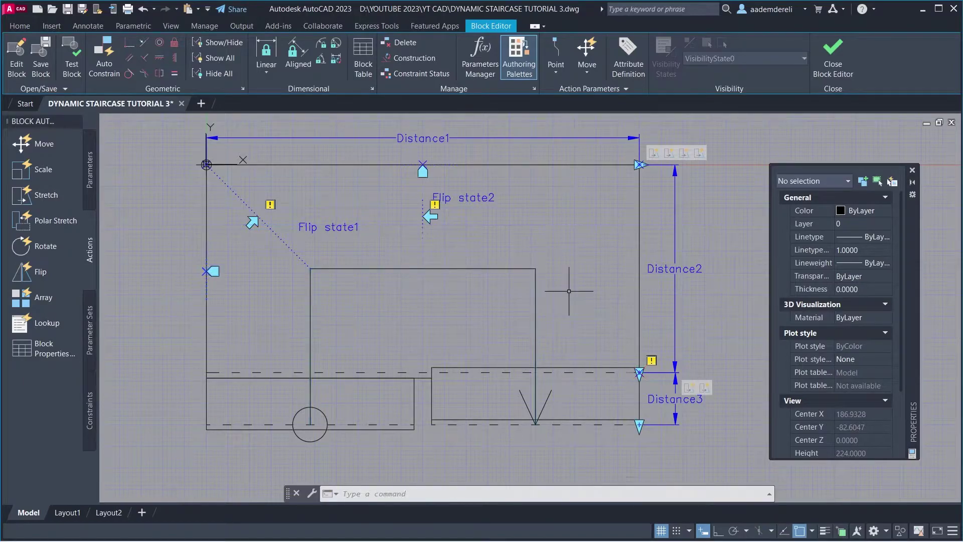
# Step: Set the distance multiplier of Distance2's middle-band stretch action to 0.5
pyautogui.click(703, 389)
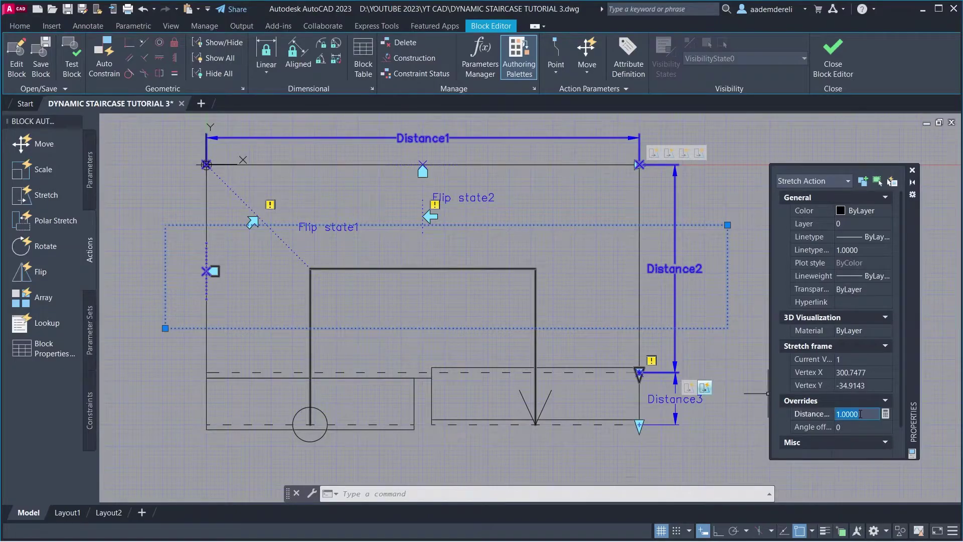
pyautogui.press('Return')
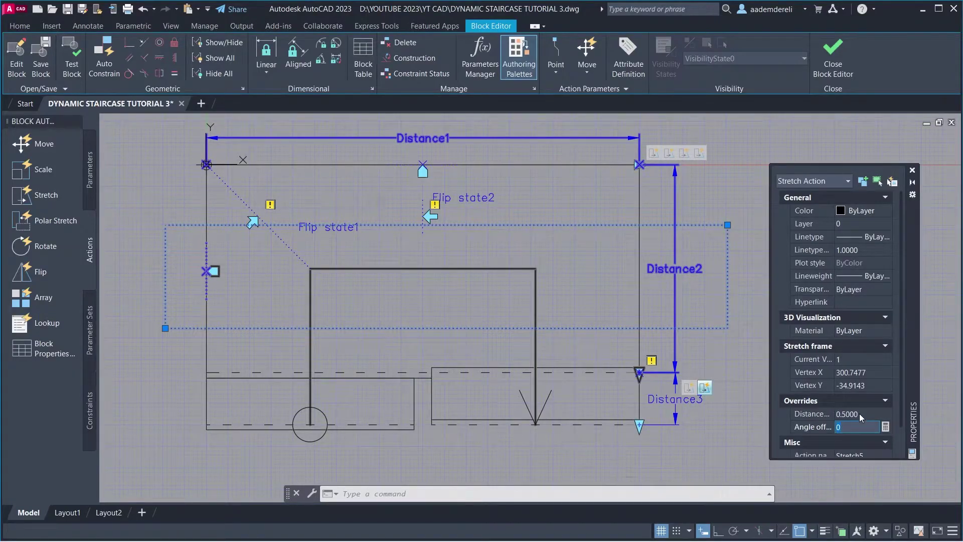
pyautogui.press('Escape')
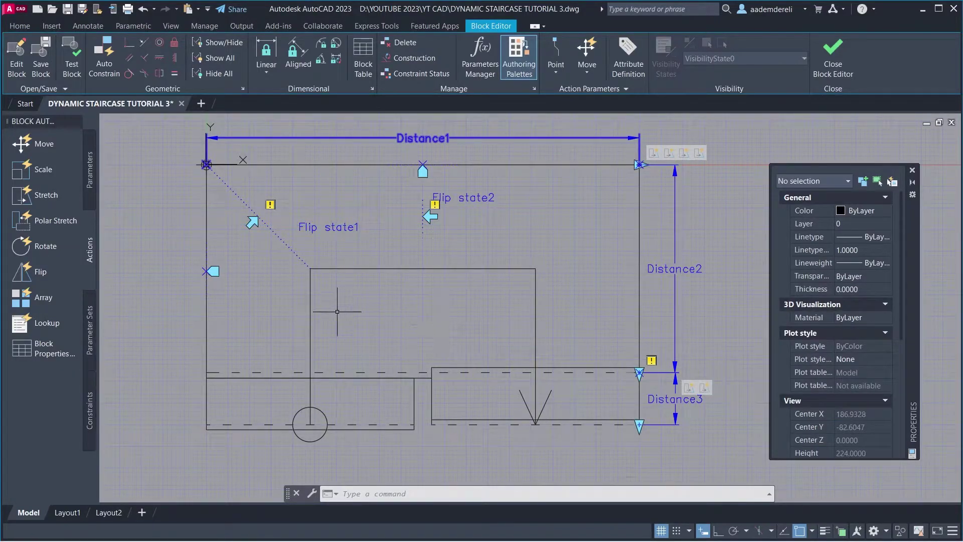
# Step: Add an array action to Distance3, selecting the lower lines of both flights around the central gap and entering the column distance
pyautogui.click(63, 302)
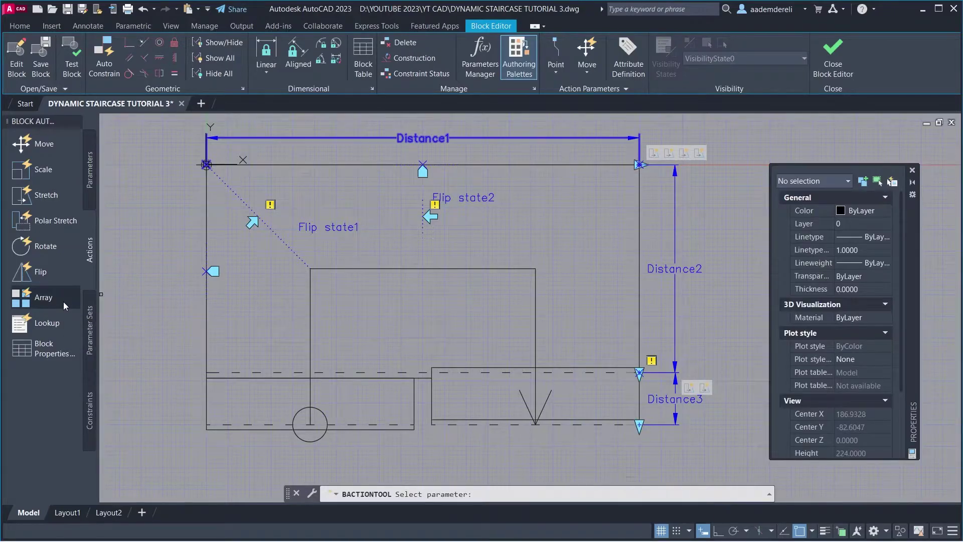
pyautogui.click(675, 399)
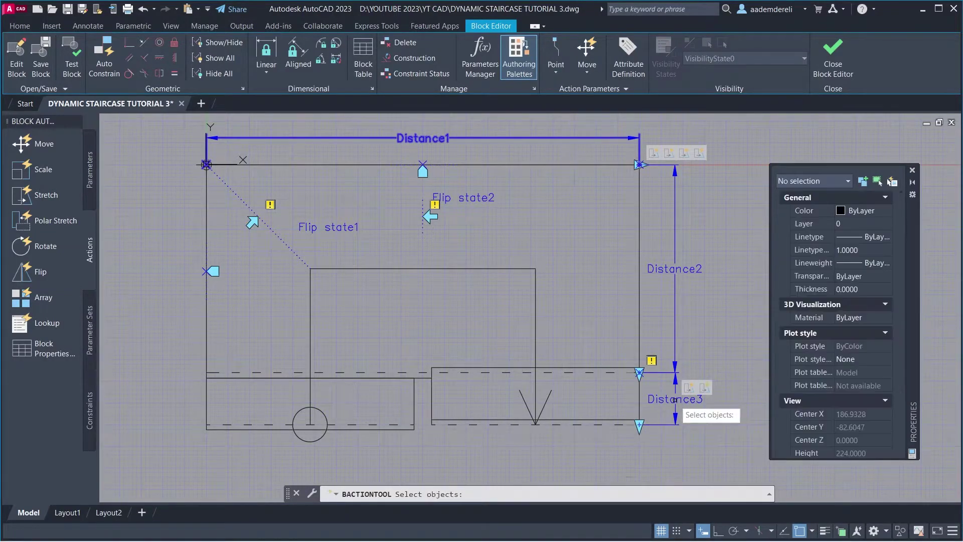
pyautogui.click(473, 401)
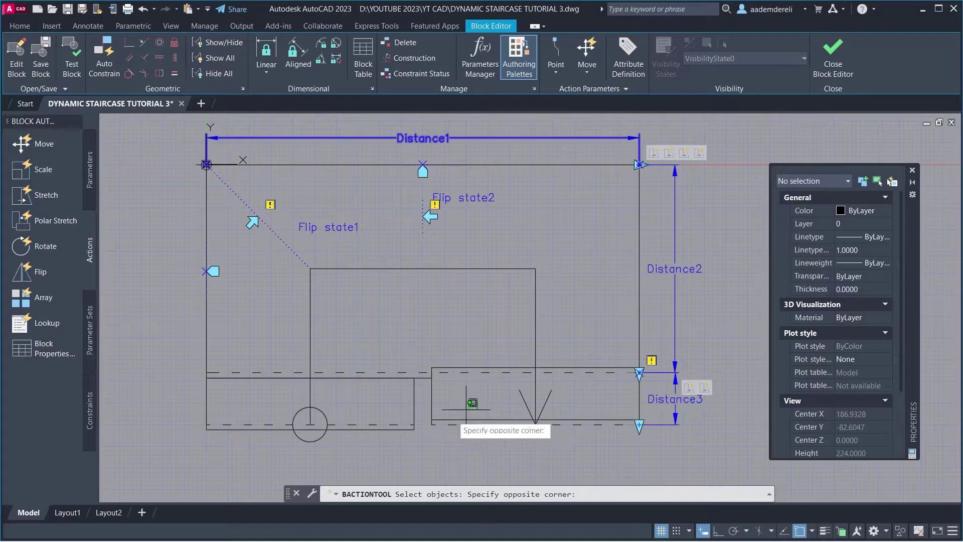
pyautogui.click(395, 447)
pyautogui.press('Return')
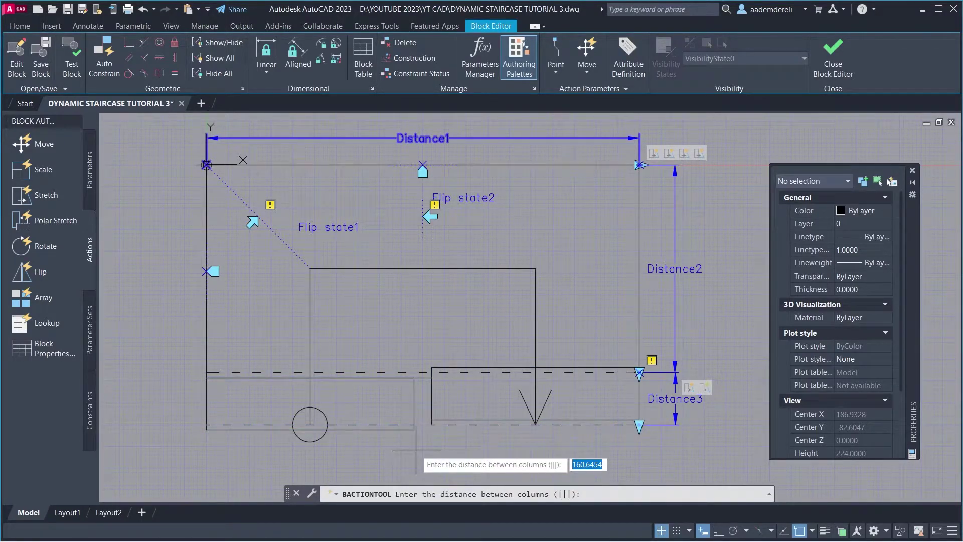
pyautogui.press('Return')
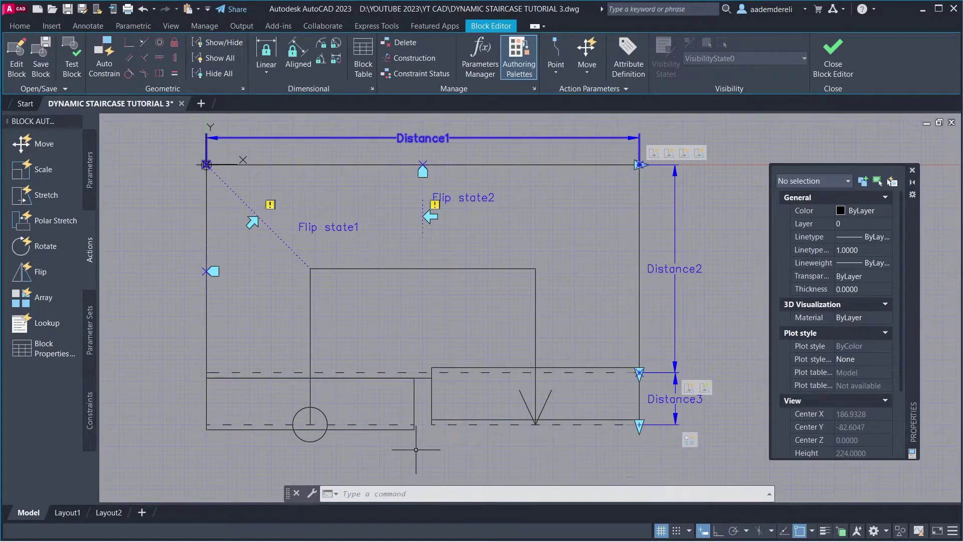
# Step: Add a stretch action to Distance3's lower end point, framing the lower flights and selecting the walking line's two vertical legs, circle and arrowhead
pyautogui.click(71, 195)
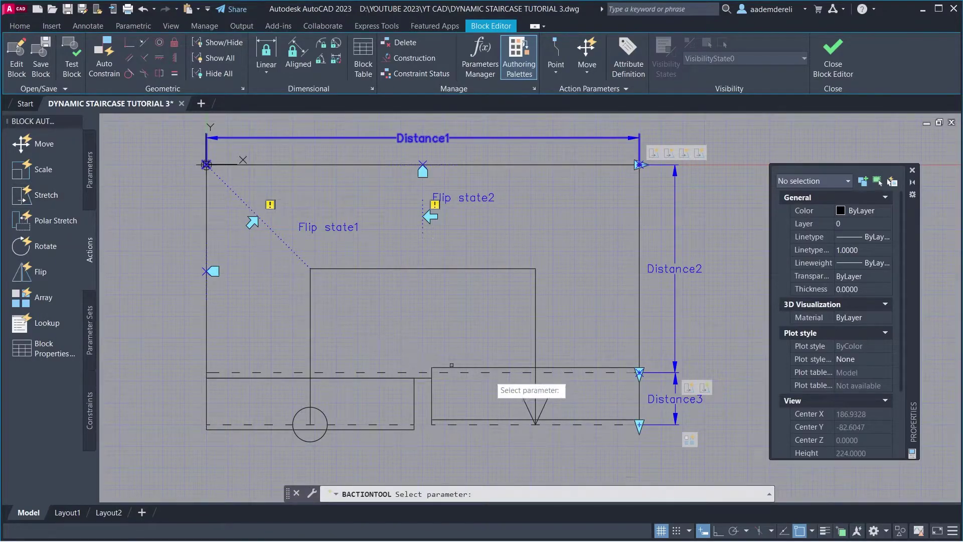
pyautogui.click(657, 399)
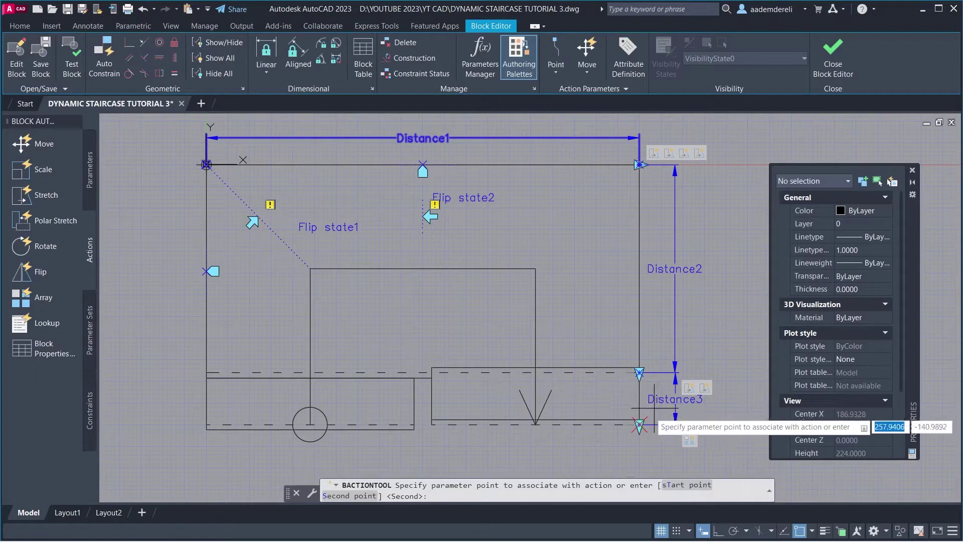
pyautogui.click(639, 424)
pyautogui.click(593, 385)
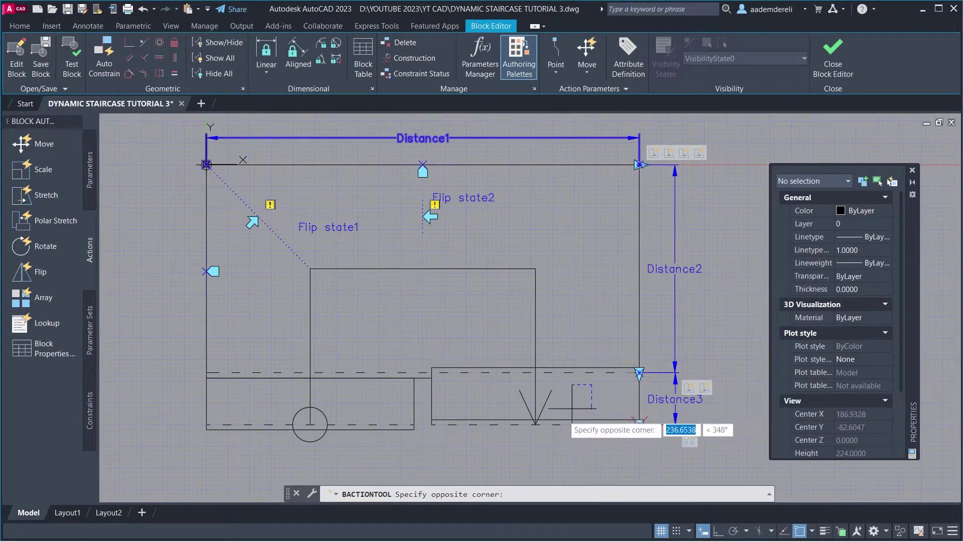
pyautogui.click(263, 453)
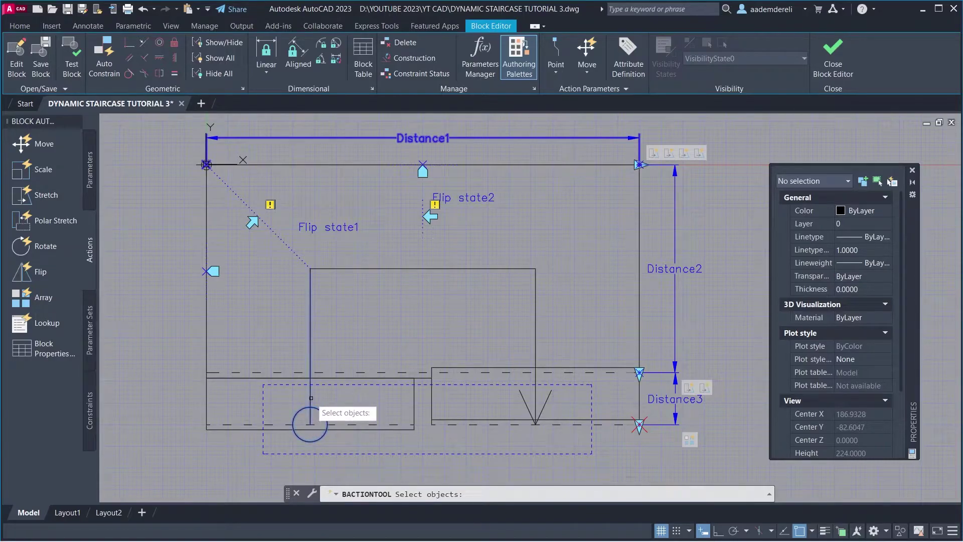
pyautogui.click(536, 402)
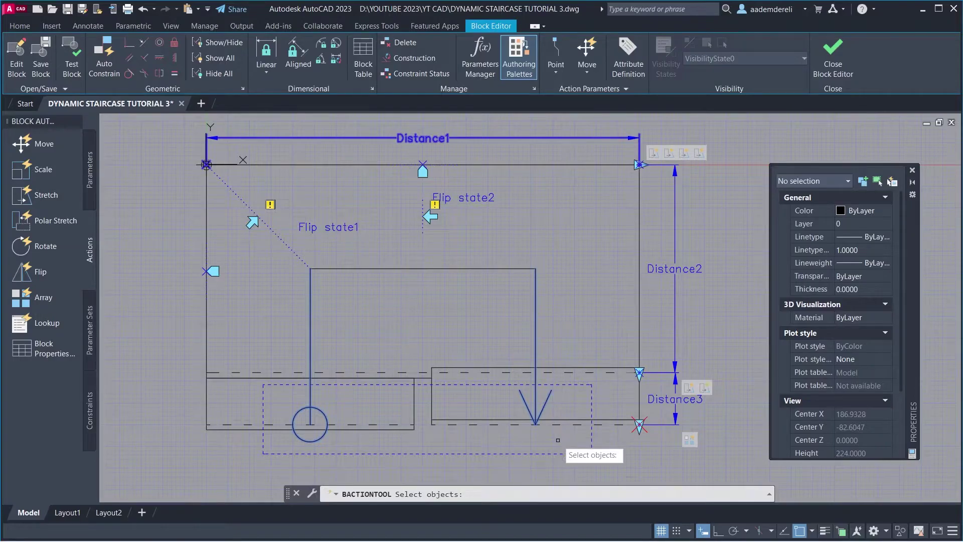
pyautogui.press('Return')
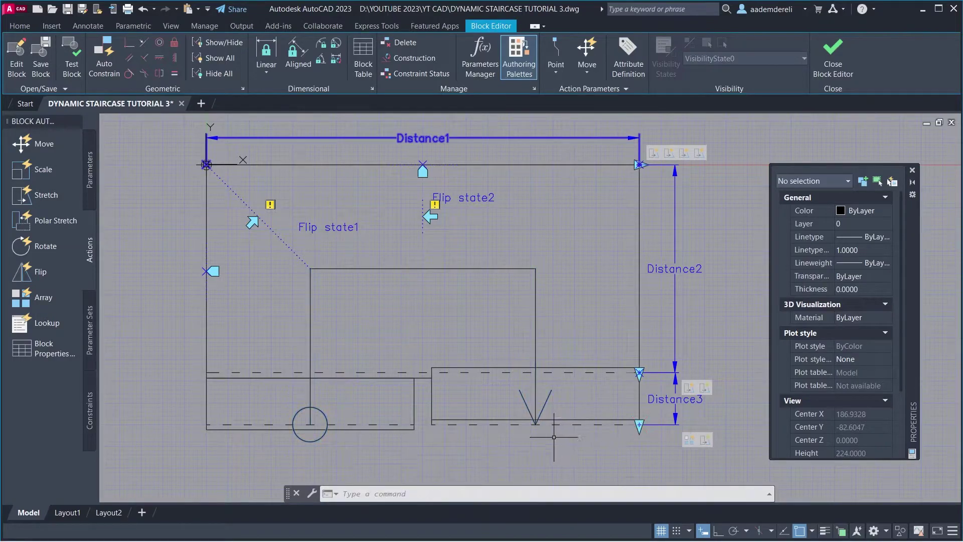
# Step: Add a flip action to the diagonal Flip state1 parameter, selecting the whole staircase with all its parameters
pyautogui.click(64, 273)
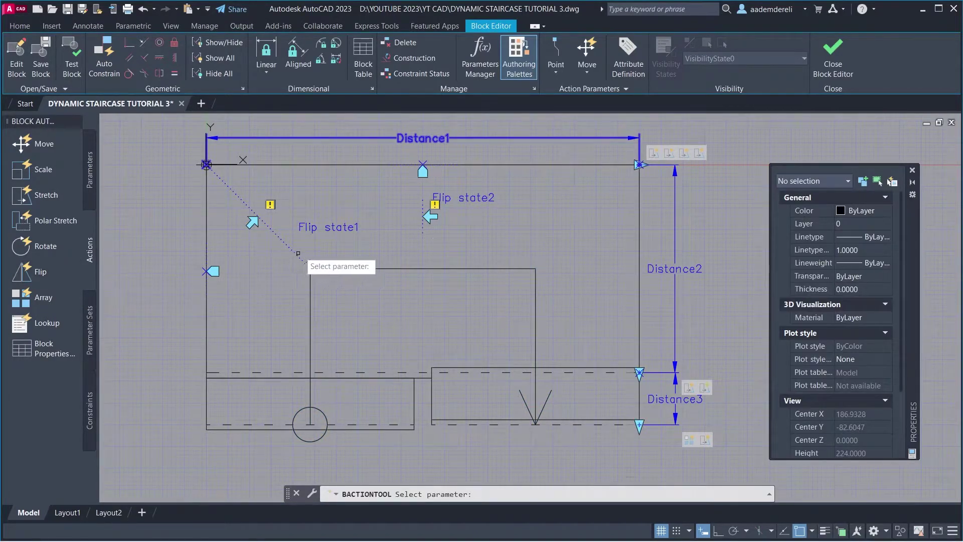
pyautogui.click(705, 126)
pyautogui.click(154, 457)
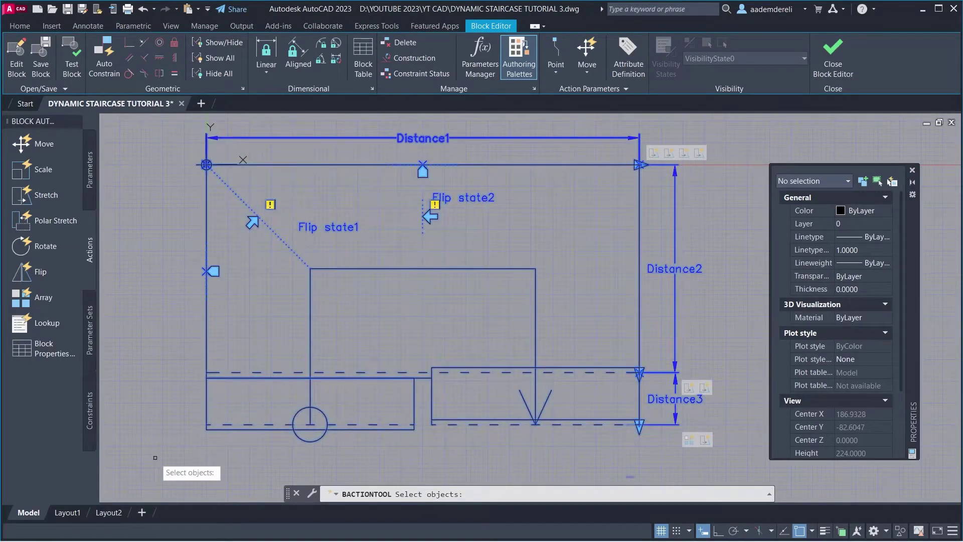
pyautogui.press('Return')
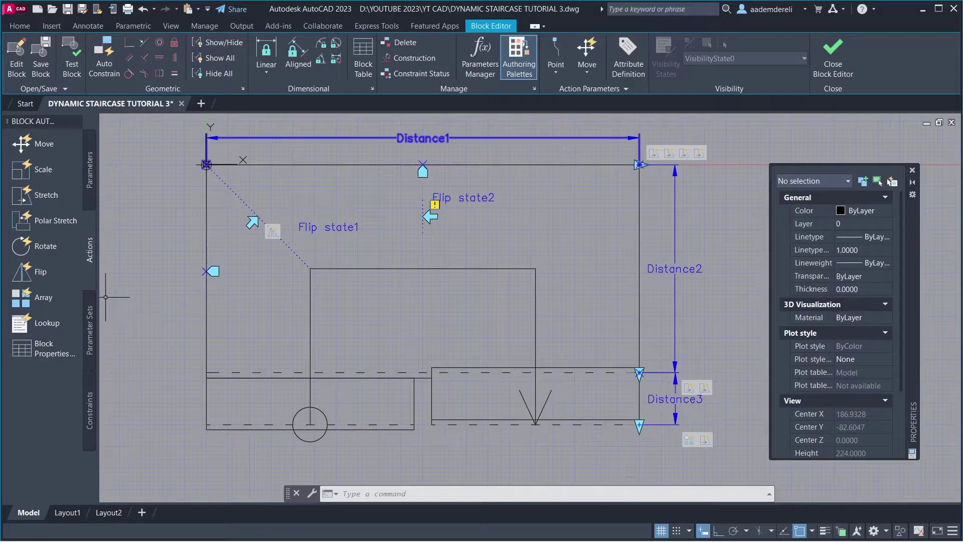
# Step: Add a flip action to the vertical Flip state2 parameter, selecting the whole staircase with all its parameters
pyautogui.click(67, 275)
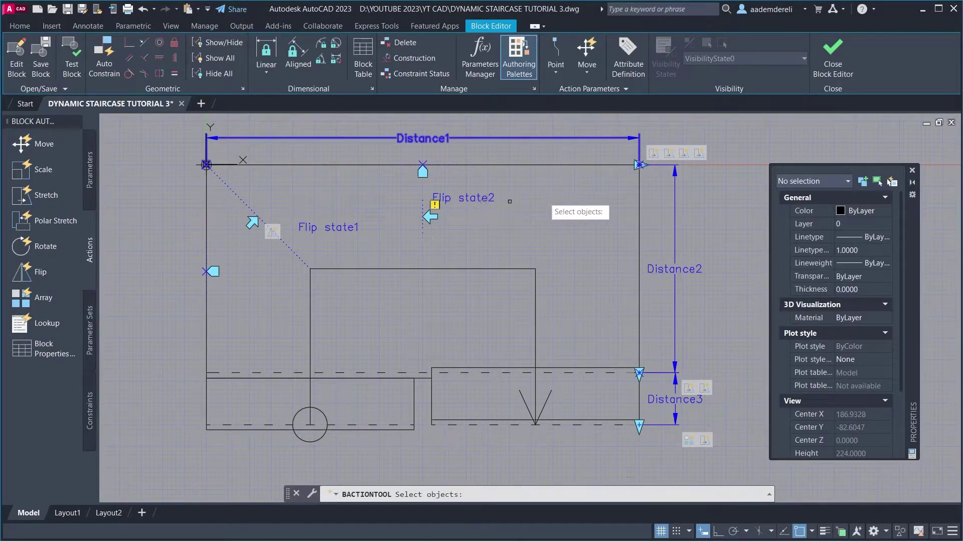
pyautogui.click(726, 126)
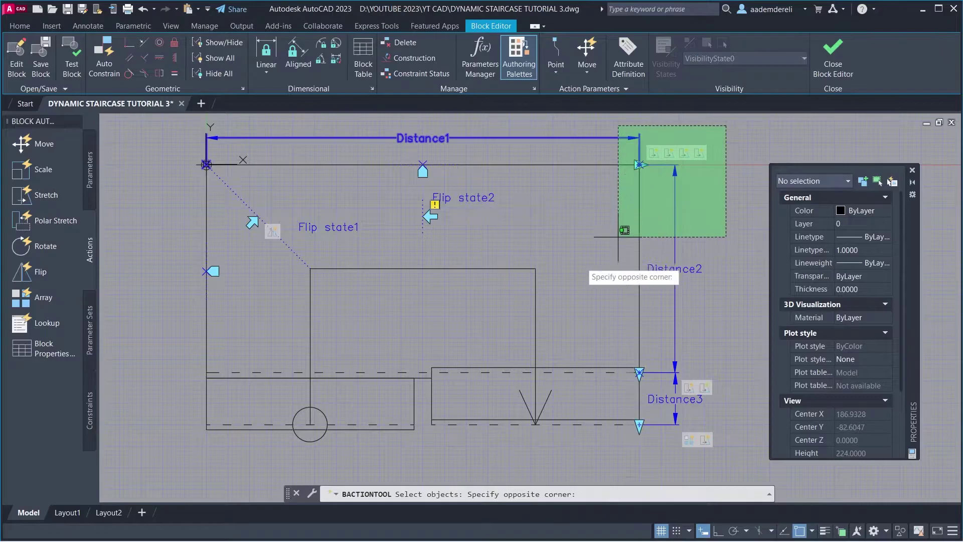
pyautogui.click(166, 440)
pyautogui.press('Return')
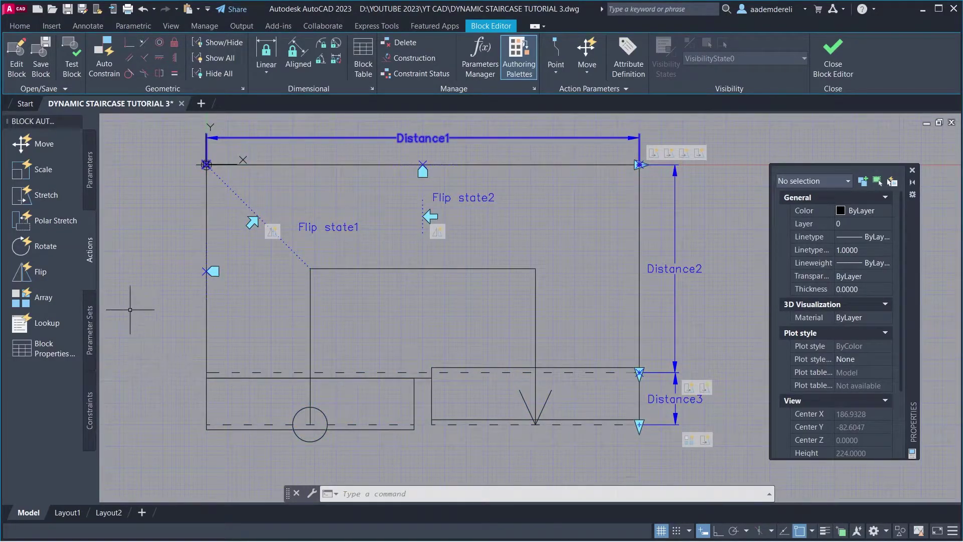
# Step: Save the staircase block definition and close the block editor
pyautogui.click(50, 65)
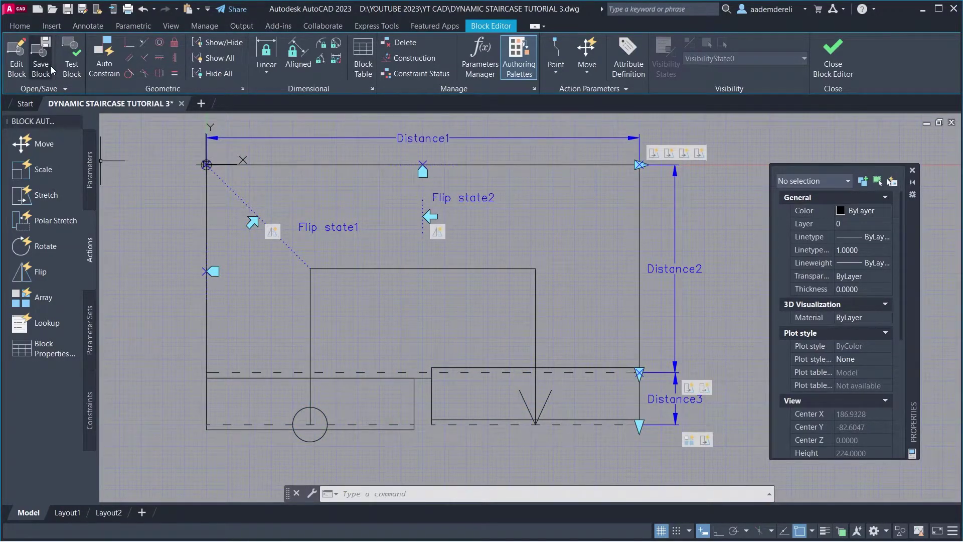
pyautogui.click(817, 64)
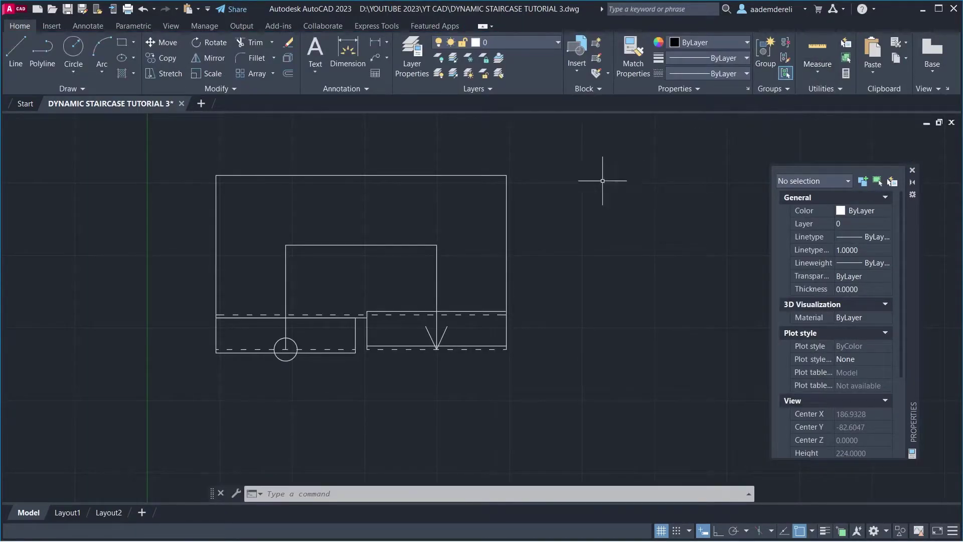
# Step: Select the staircase block in the drawing and extend its flights downward to about eight treads each
pyautogui.scroll(-2, 428, 212)
pyautogui.moveTo(511, 241); pyautogui.dragTo(498, 209, button='middle')
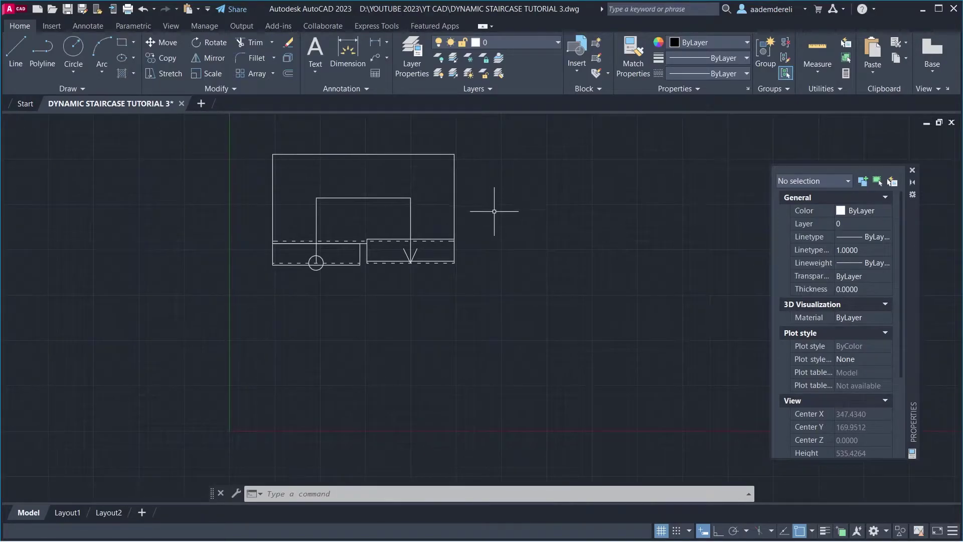
pyautogui.click(448, 241)
pyautogui.click(451, 241)
pyautogui.click(454, 241)
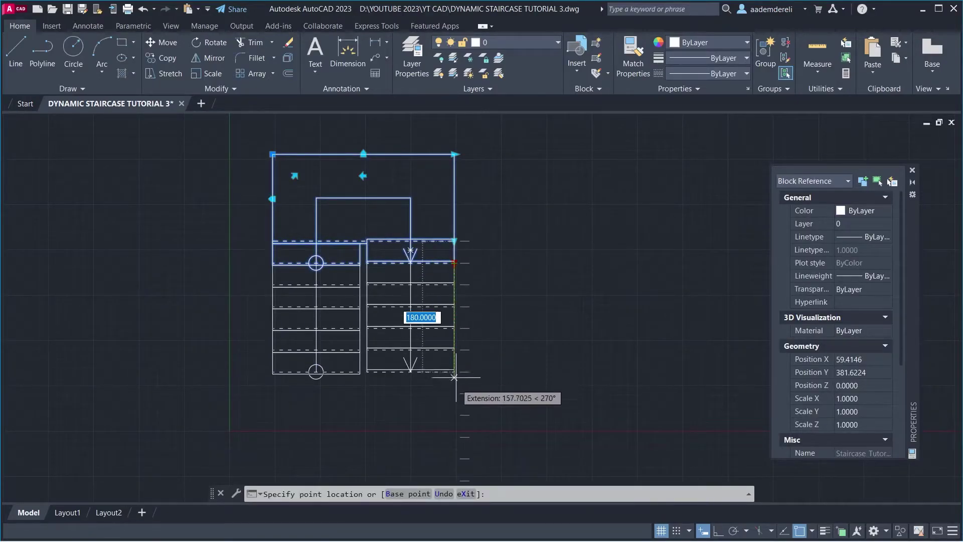
pyautogui.click(461, 421)
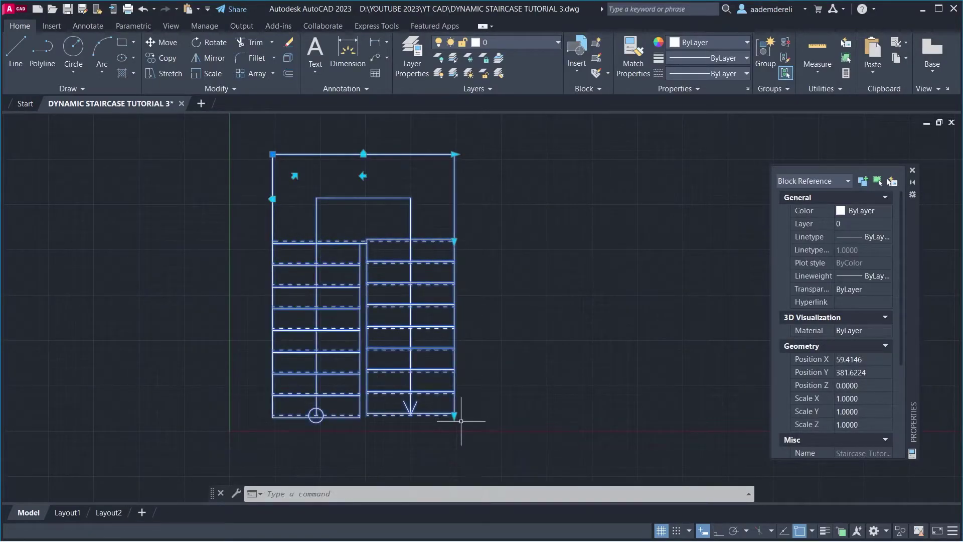
# Step: Widen the staircase block slightly to the right and deepen its landing downward
pyautogui.click(454, 154)
pyautogui.click(472, 171)
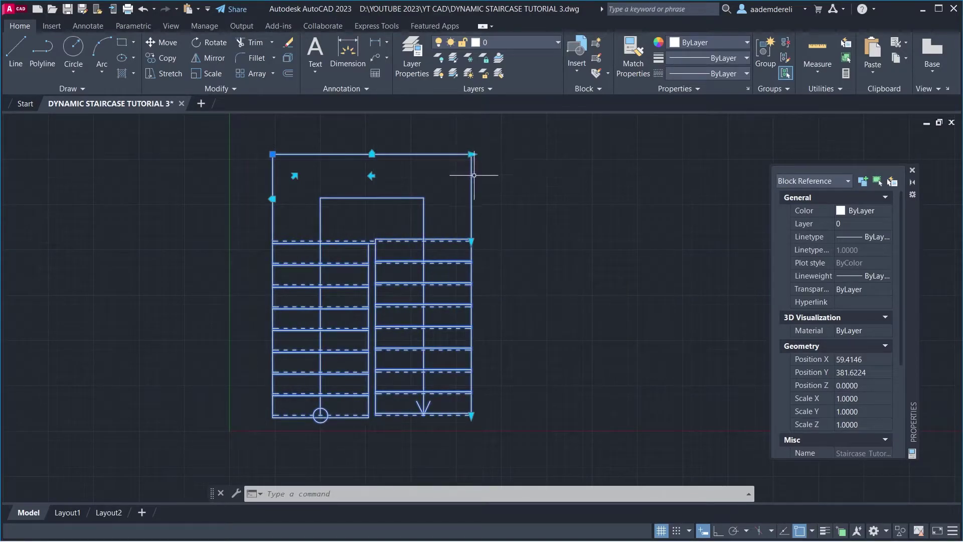
pyautogui.click(471, 241)
pyautogui.click(481, 276)
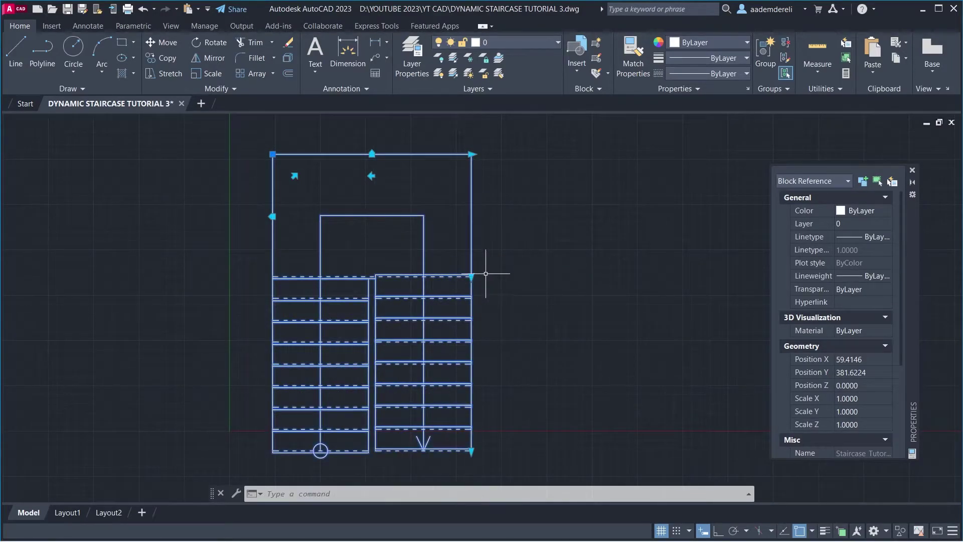
# Step: Test both flip grips by flipping the staircase diagonally and back, and mirroring it horizontally and back
pyautogui.click(294, 176)
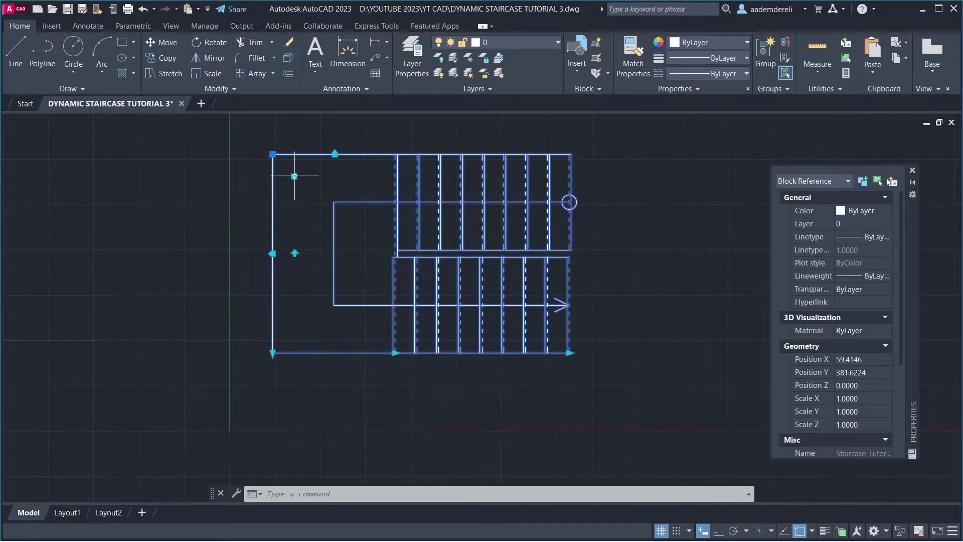
pyautogui.click(295, 176)
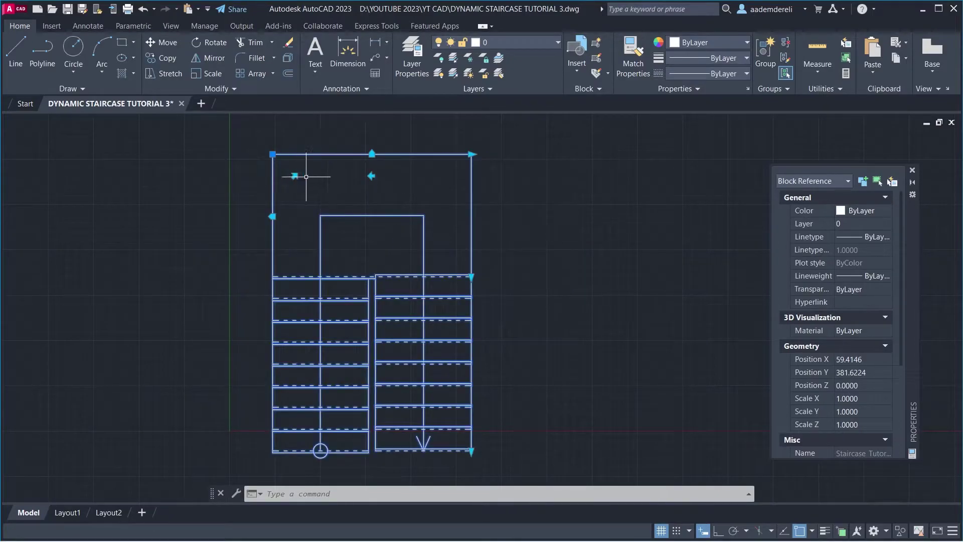
pyautogui.click(372, 175)
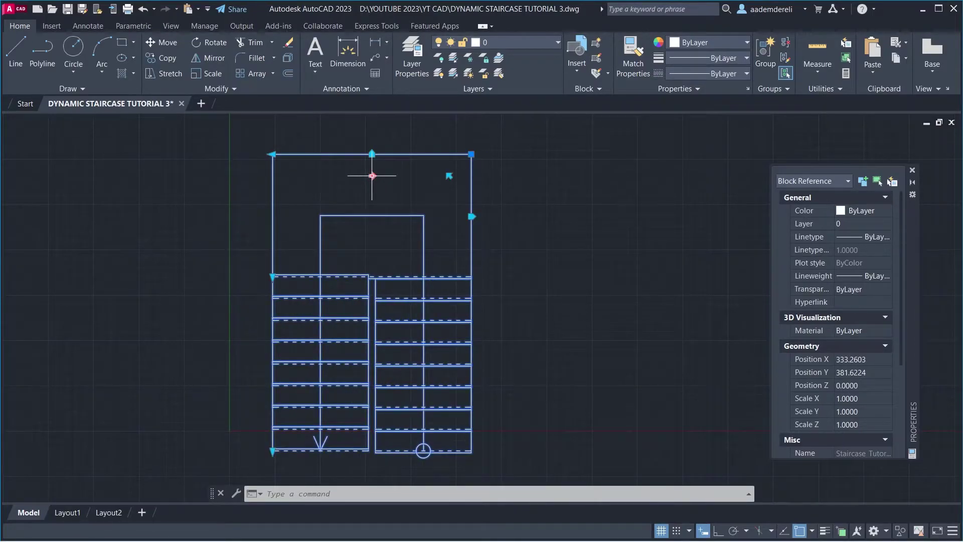
pyautogui.click(372, 175)
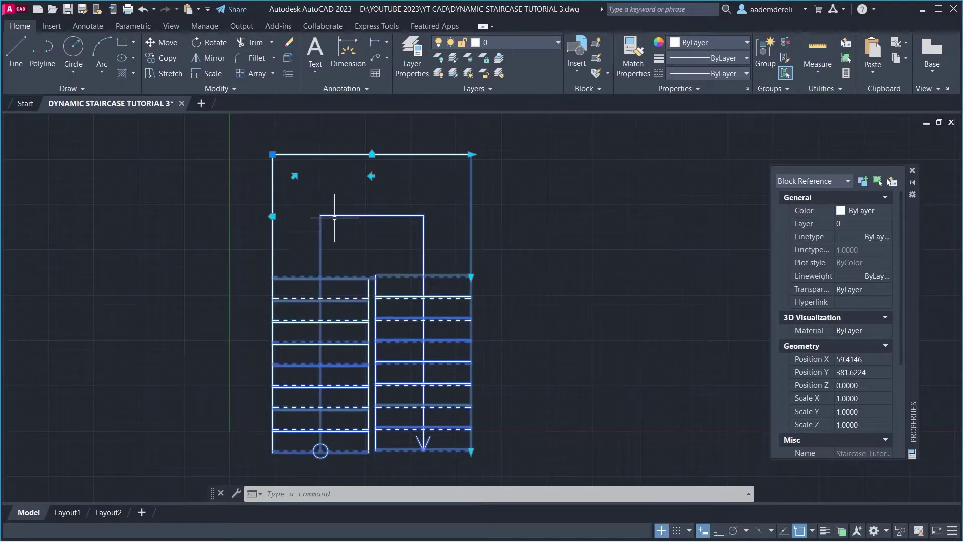
# Step: Reopen the selected staircase block in the block editor
pyautogui.rightClick(404, 199)
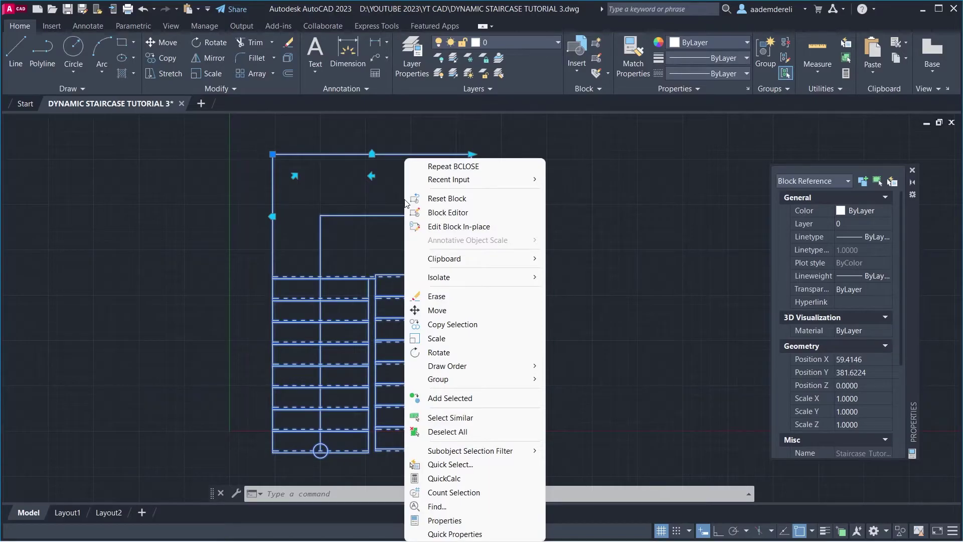
pyautogui.click(499, 215)
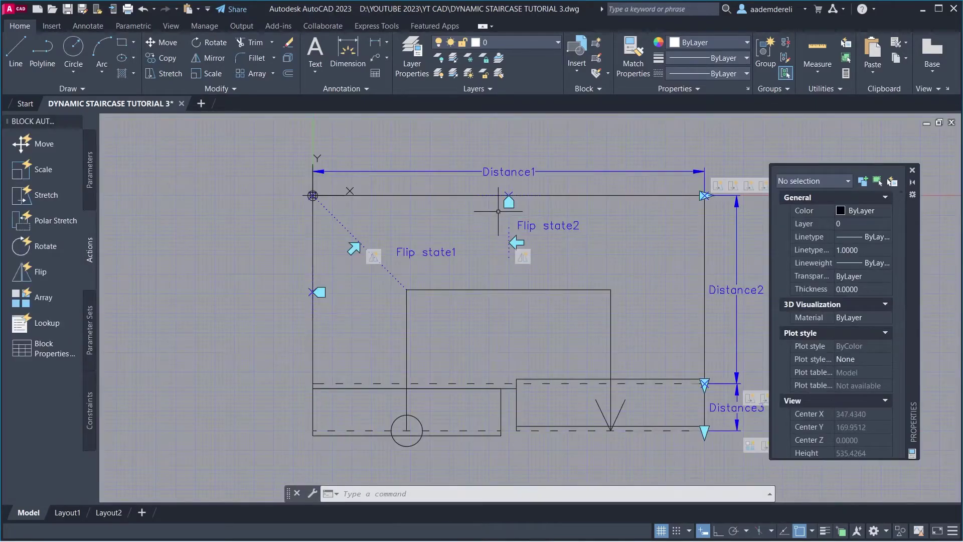
pyautogui.moveTo(503, 228); pyautogui.dragTo(397, 205, button='middle')
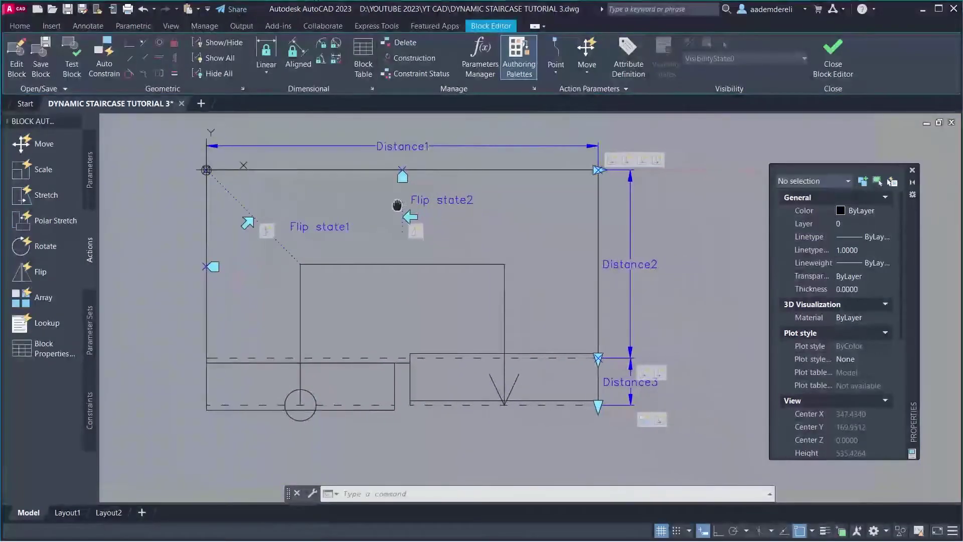
# Step: Add a flip parameter with a horizontal reflection line starting midway between the walking line's right corner and the right edge, placing its label just below
pyautogui.click(90, 200)
pyautogui.click(41, 297)
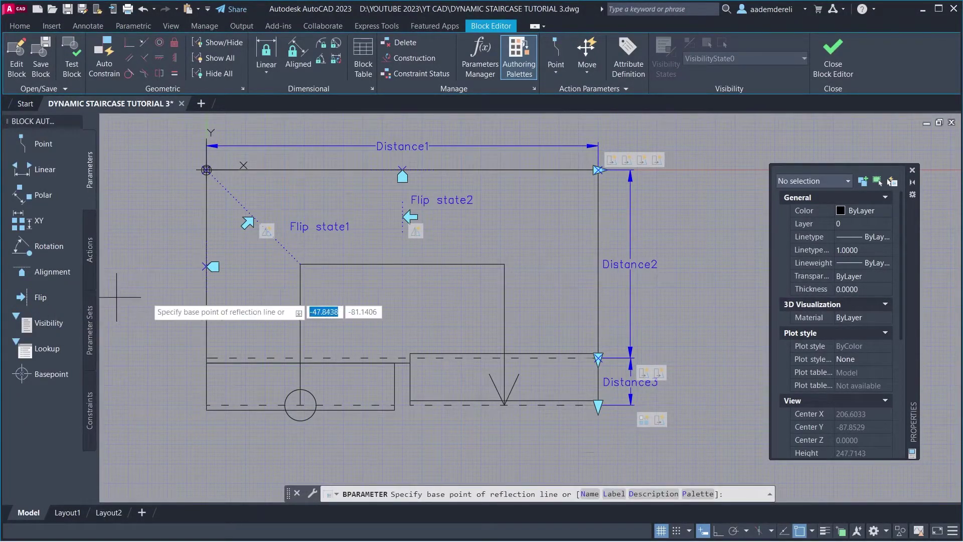
pyautogui.write('m')
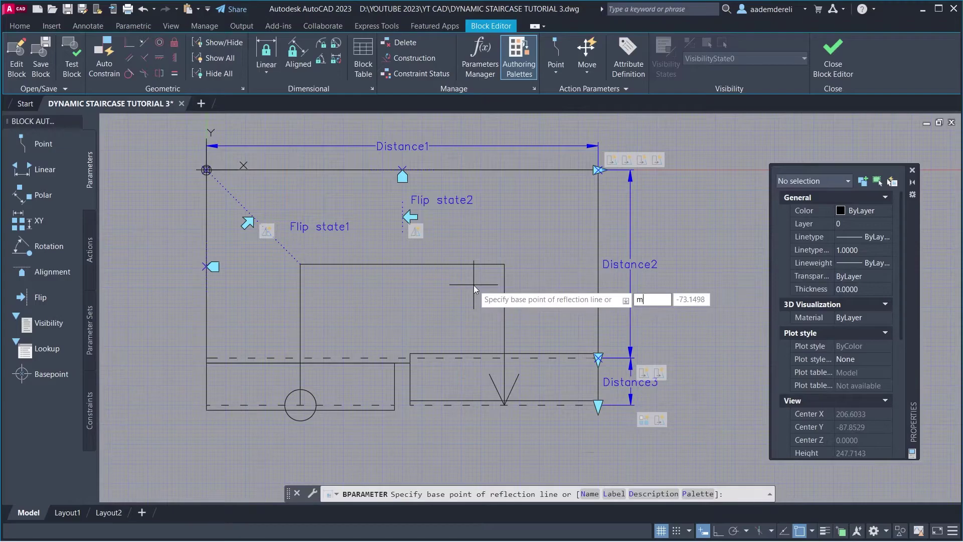
pyautogui.write('2p')
pyautogui.press('Return')
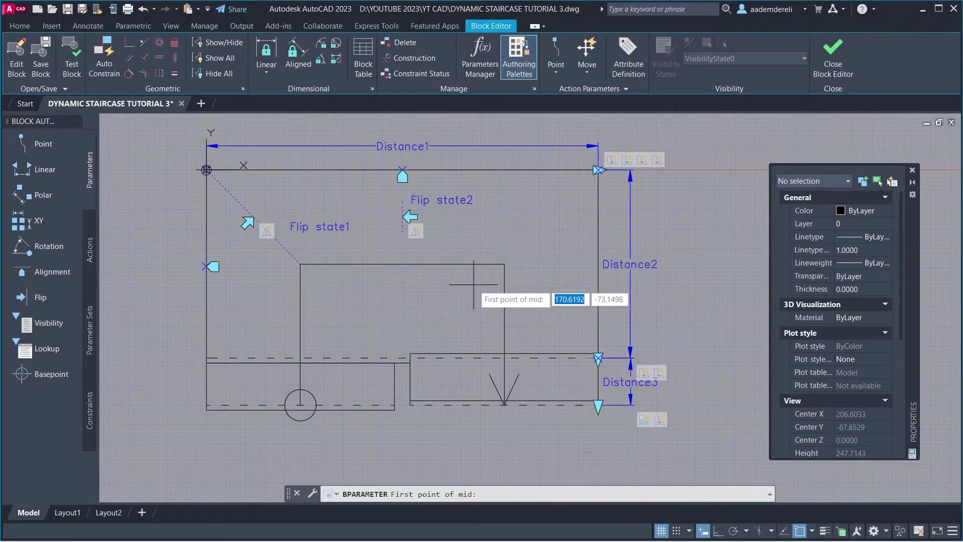
pyautogui.click(498, 266)
pyautogui.click(567, 265)
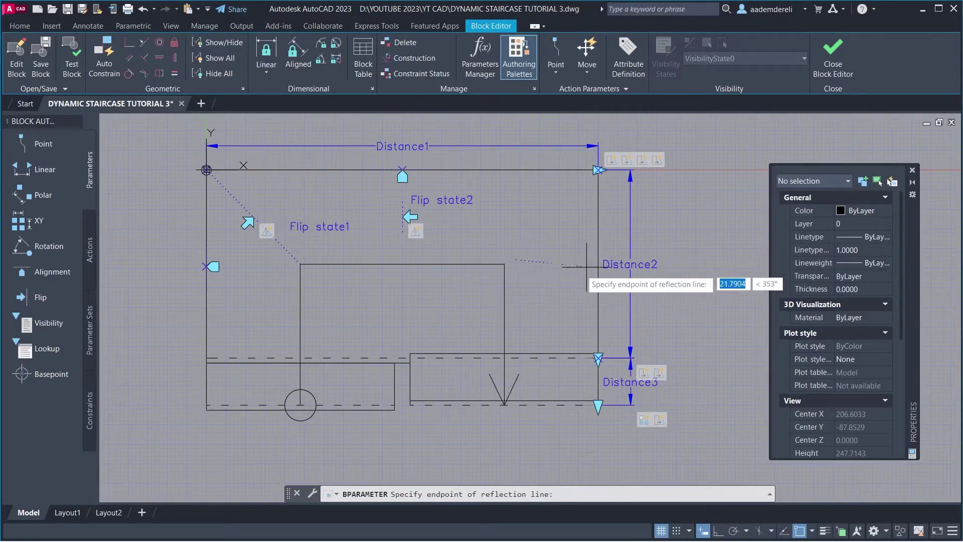
pyautogui.press('F8')
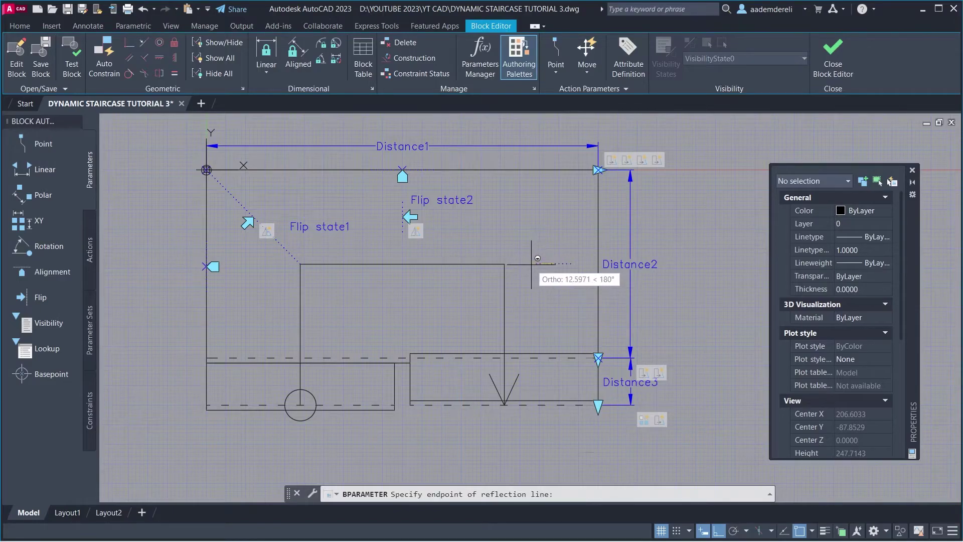
pyautogui.click(531, 264)
pyautogui.click(528, 290)
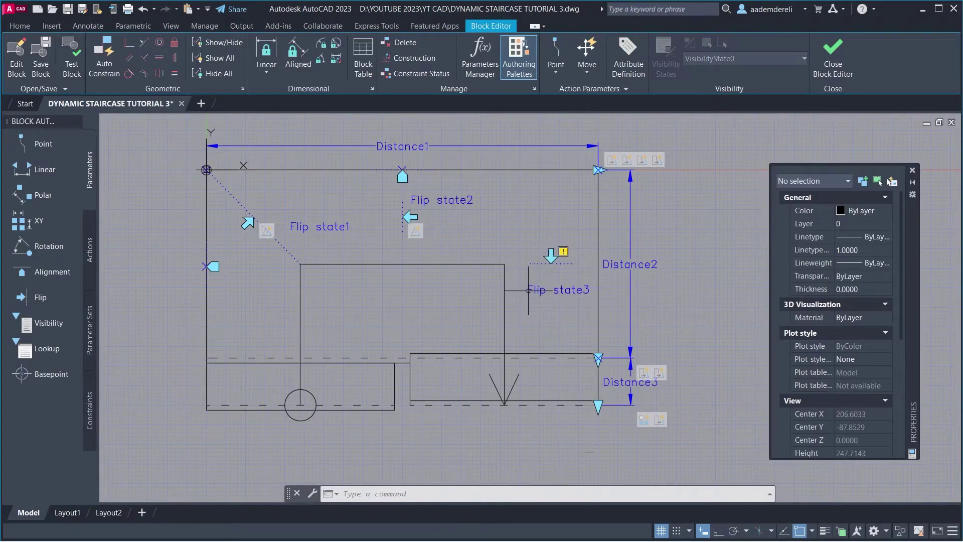
# Step: Add a flip action to the Flip state3 parameter, including the entire staircase and all its parameters in the selection
pyautogui.click(89, 270)
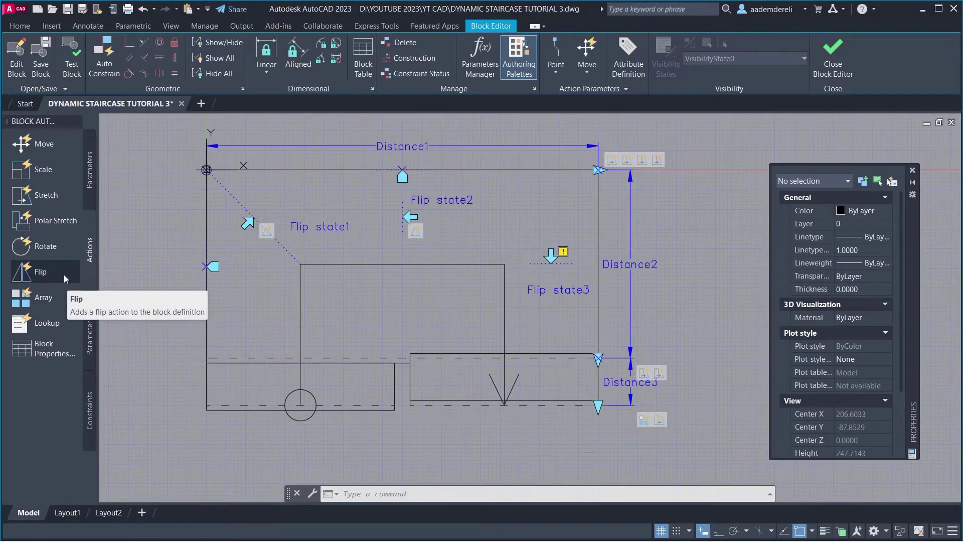
pyautogui.click(64, 275)
pyautogui.click(549, 290)
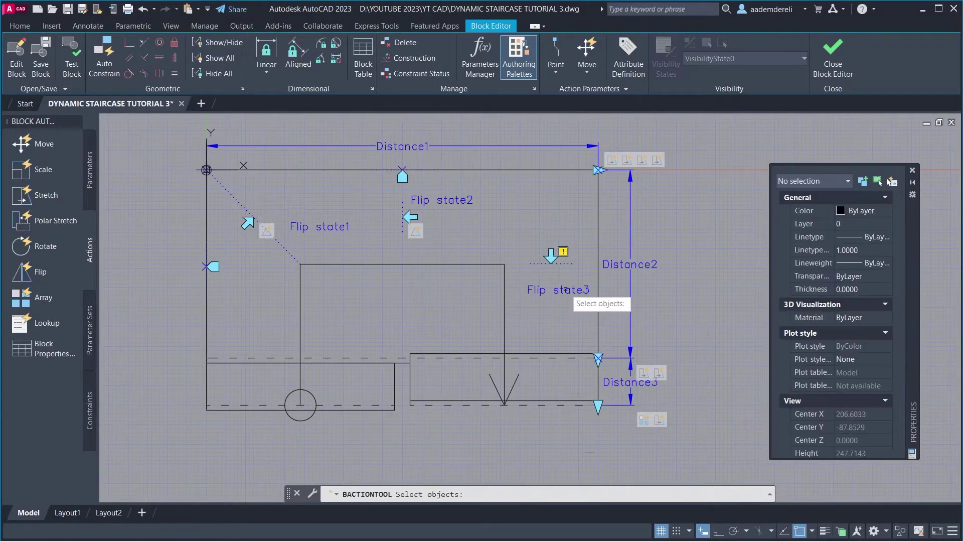
pyautogui.click(694, 131)
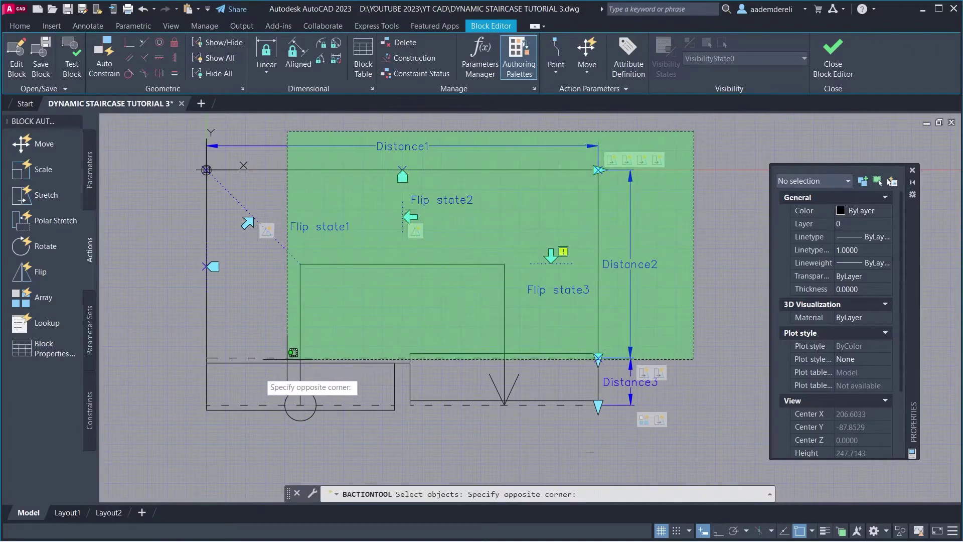
pyautogui.click(160, 435)
pyautogui.press('Return')
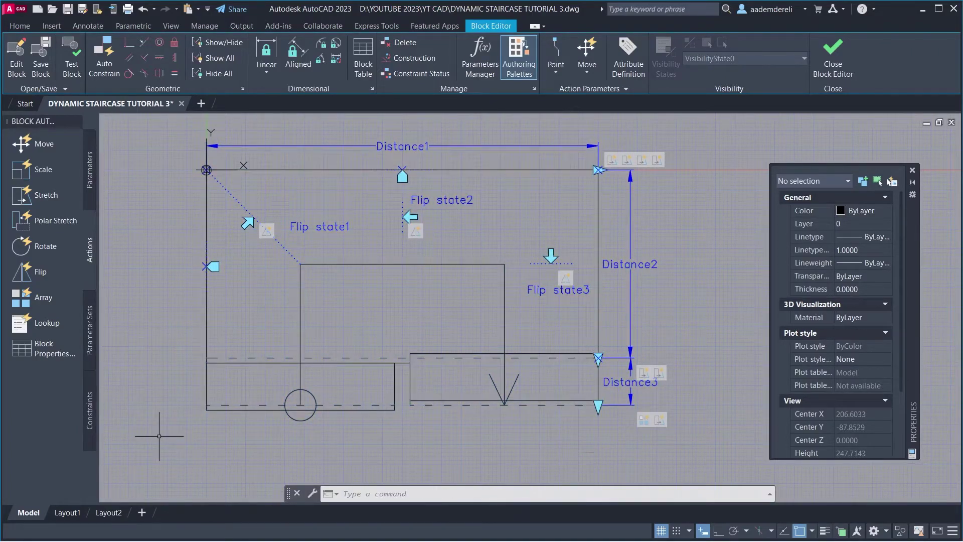
# Step: Modify the selection set of the diagonal Flip state1 action to include the Flip state3 parameter
pyautogui.click(267, 231)
pyautogui.rightClick(268, 233)
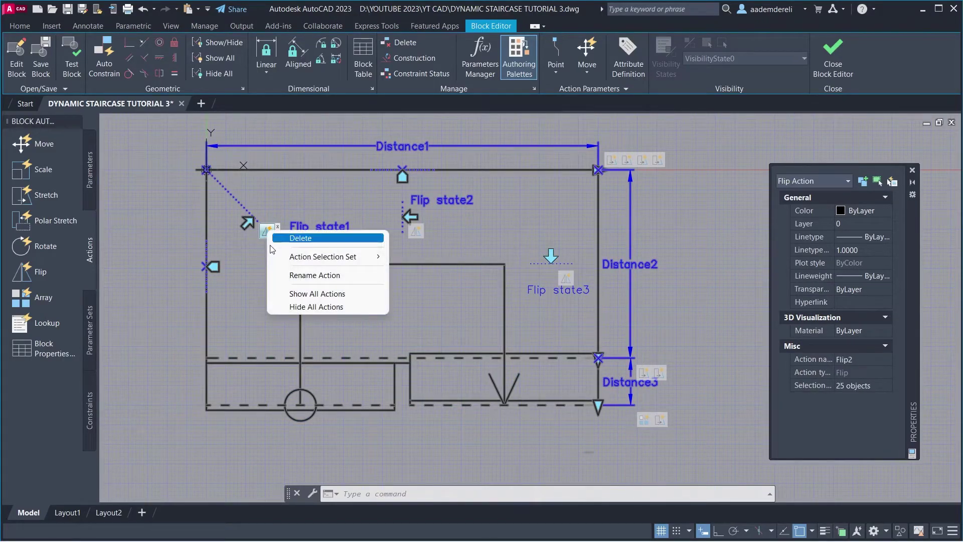
pyautogui.moveTo(277, 260)
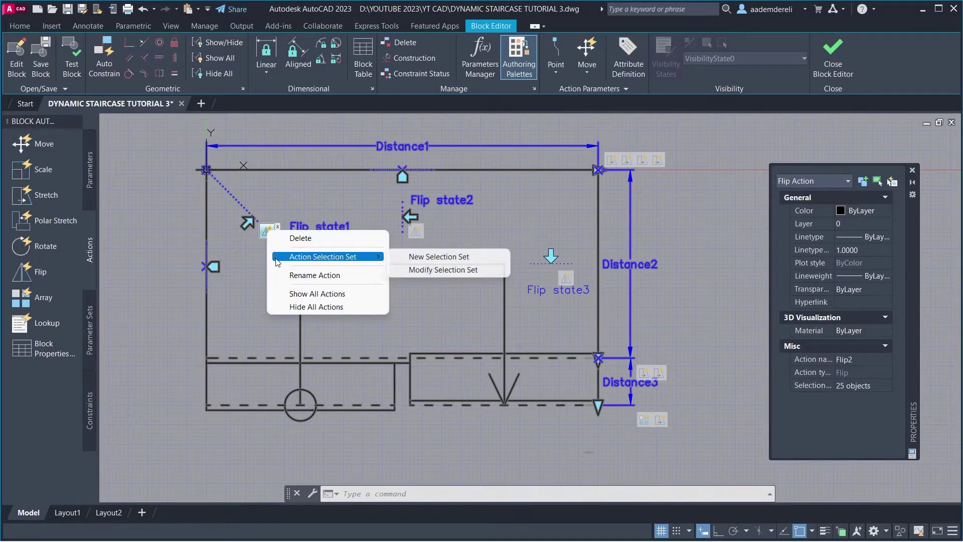
pyautogui.click(397, 271)
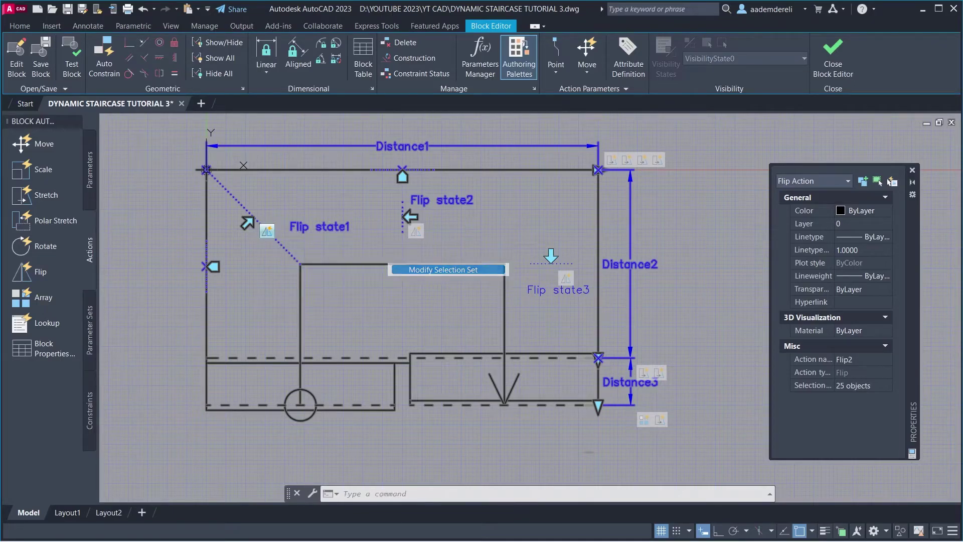
pyautogui.click(572, 240)
pyautogui.click(541, 301)
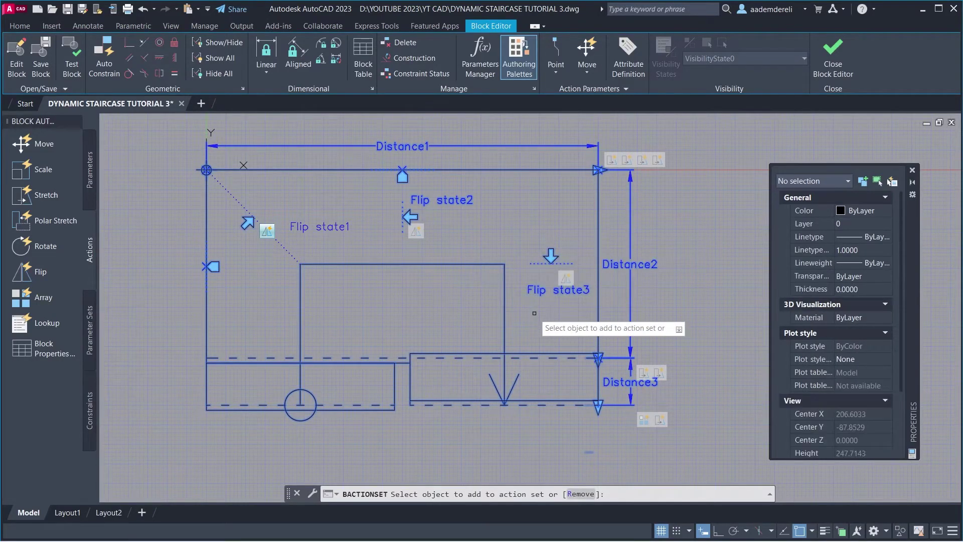
pyautogui.press('Return')
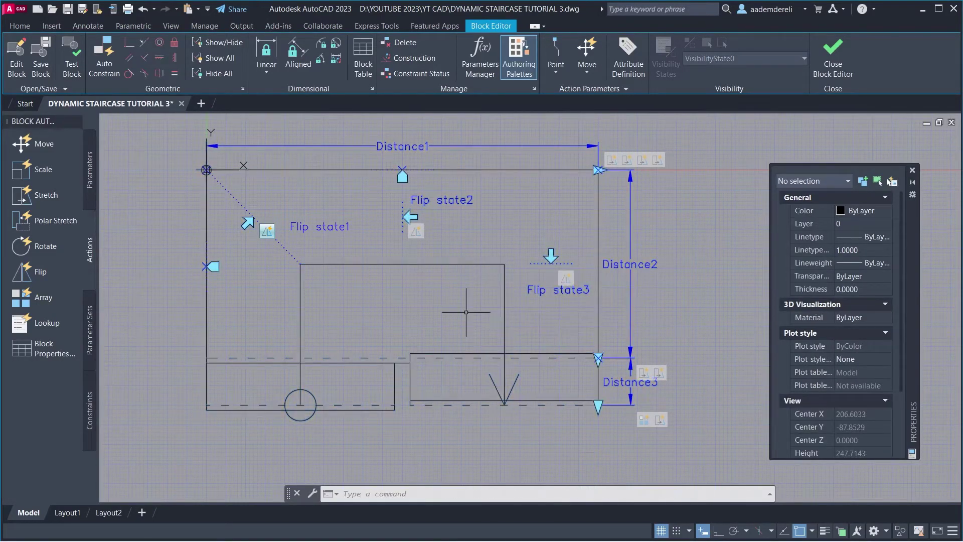
# Step: Add the Flip state3 parameter to the selection set of the horizontal Flip state2 action
pyautogui.click(416, 234)
pyautogui.rightClick(417, 233)
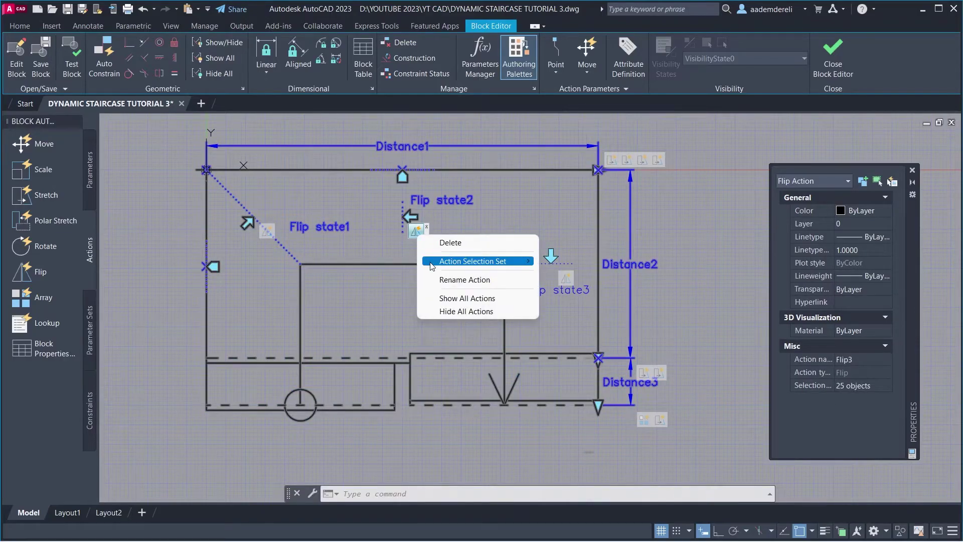
pyautogui.moveTo(446, 265)
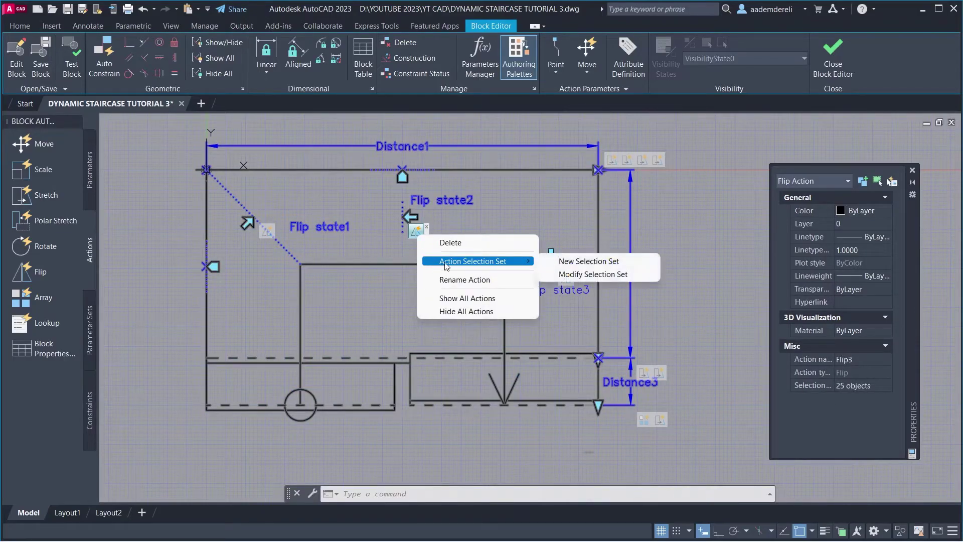
pyautogui.click(549, 275)
pyautogui.click(575, 234)
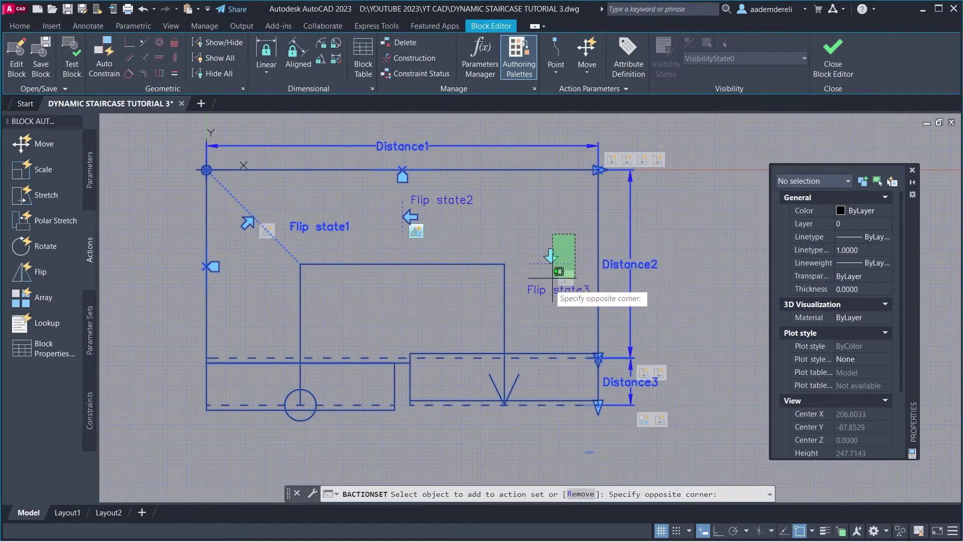
pyautogui.click(529, 310)
pyautogui.press('Return')
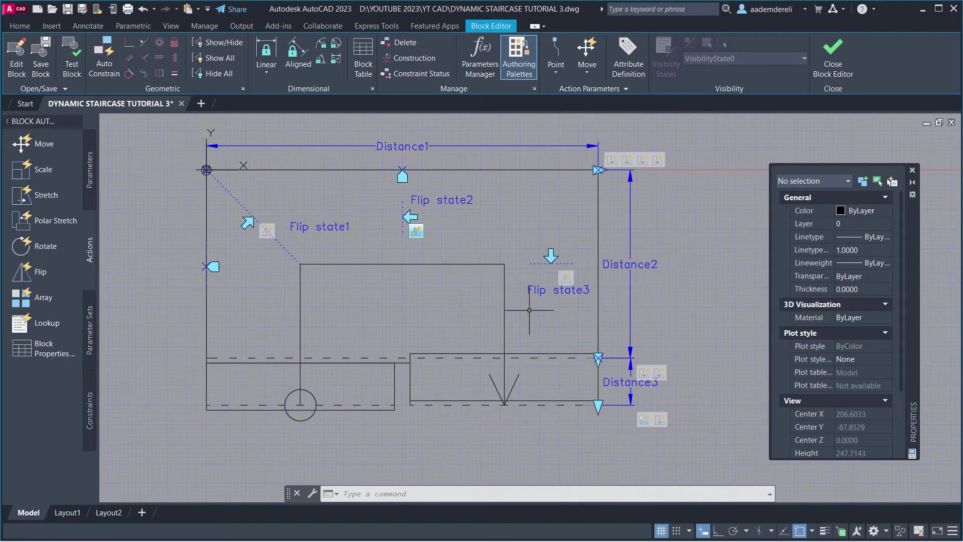
# Step: Widen the frame of Distance1's first stretch action to enclose the Flip state3 parameter, and add that parameter to its selection set
pyautogui.click(612, 160)
pyautogui.rightClick(613, 160)
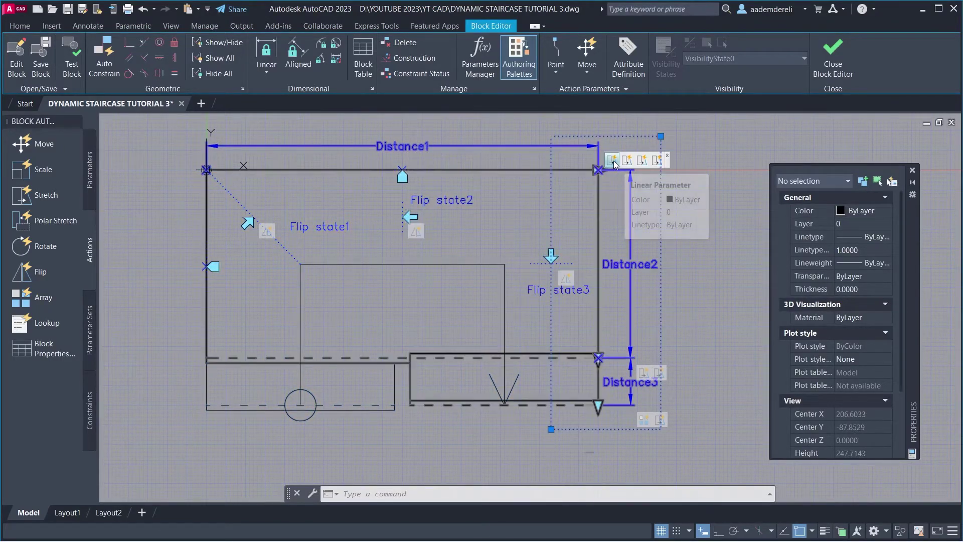
pyautogui.moveTo(655, 190)
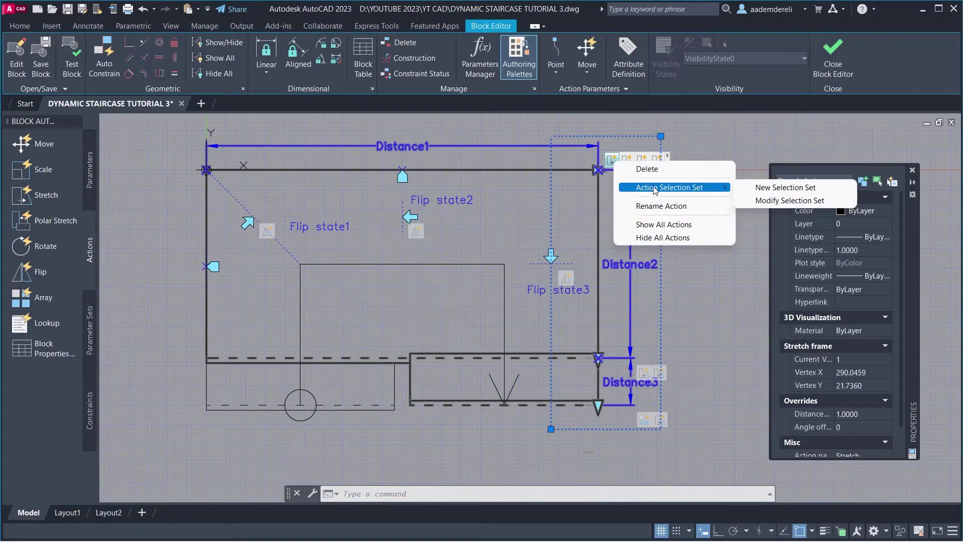
pyautogui.click(743, 200)
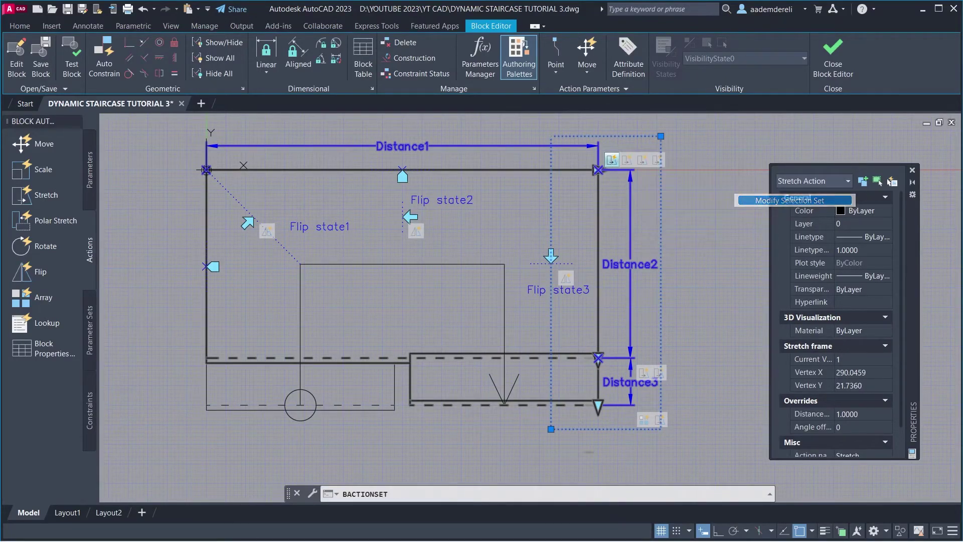
pyautogui.click(660, 136)
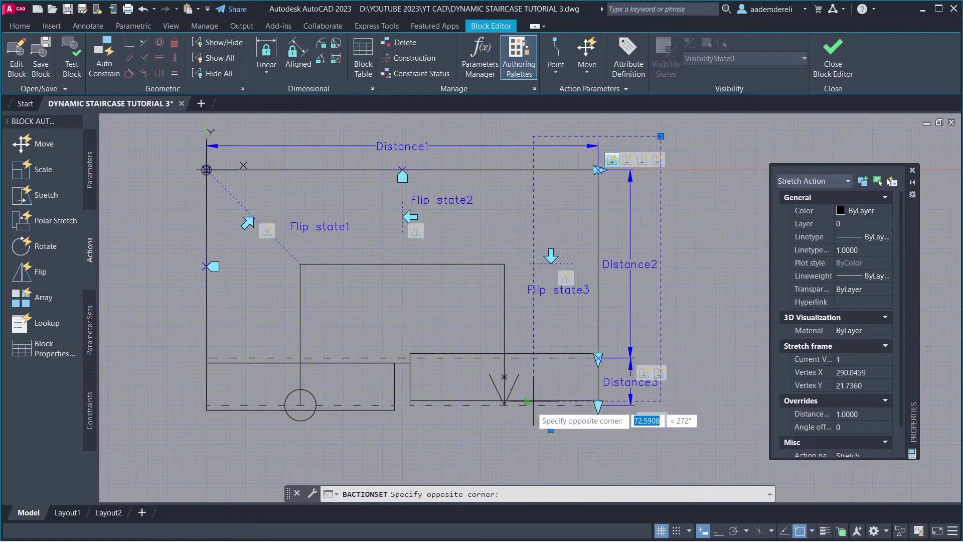
pyautogui.click(525, 439)
pyautogui.click(569, 313)
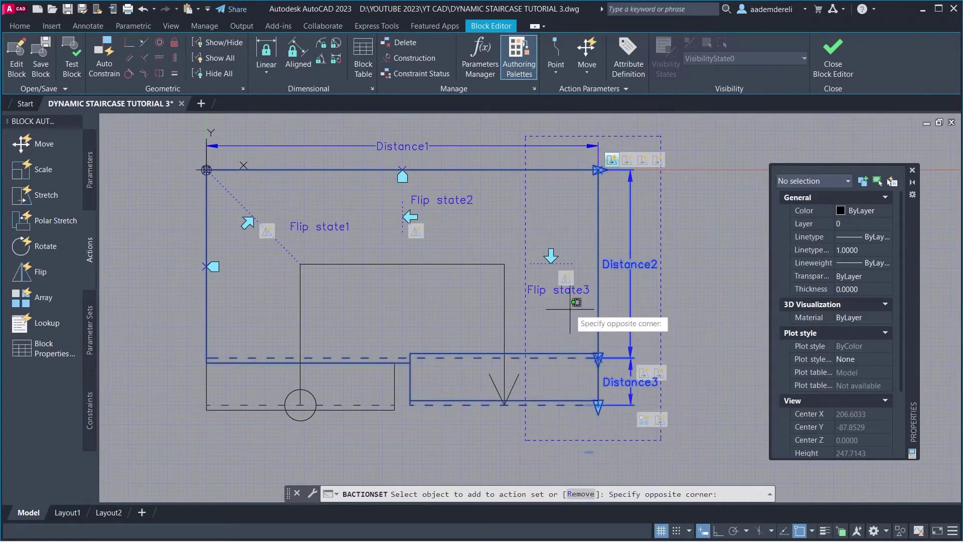
pyautogui.click(550, 230)
pyautogui.press('Return')
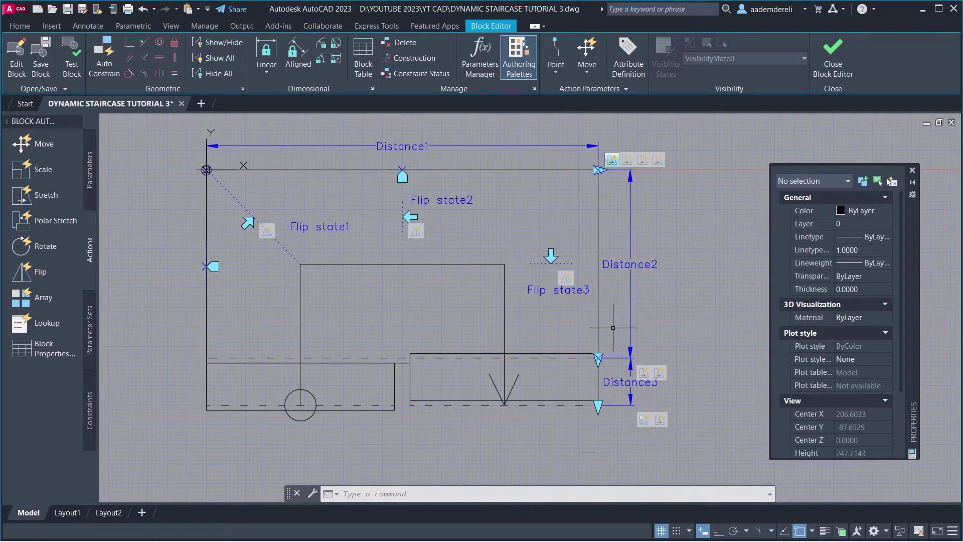
# Step: Add the Flip state3 parameter to Distance2's stretch action with the 0.5 distance multiplier, keeping the existing stretch frame
pyautogui.click(658, 375)
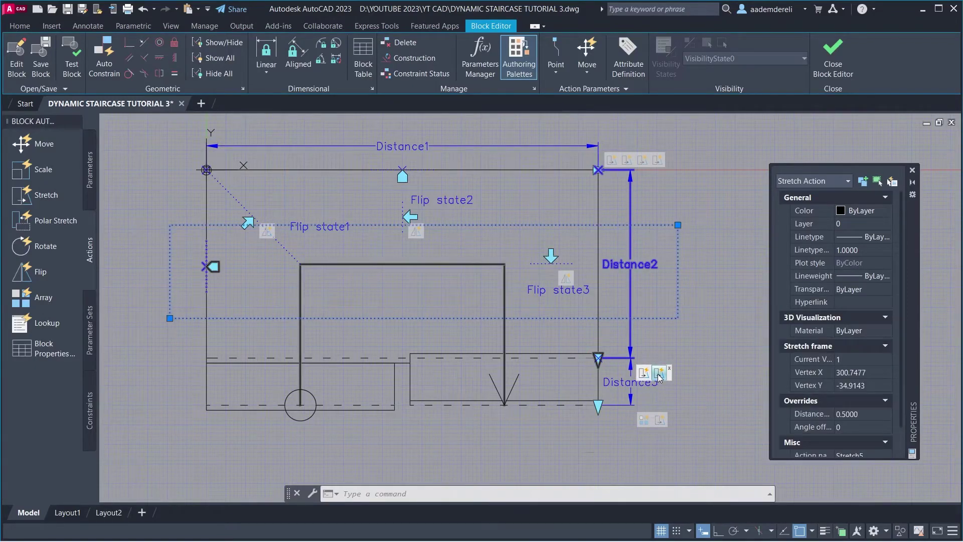
pyautogui.rightClick(659, 377)
pyautogui.moveTo(665, 403)
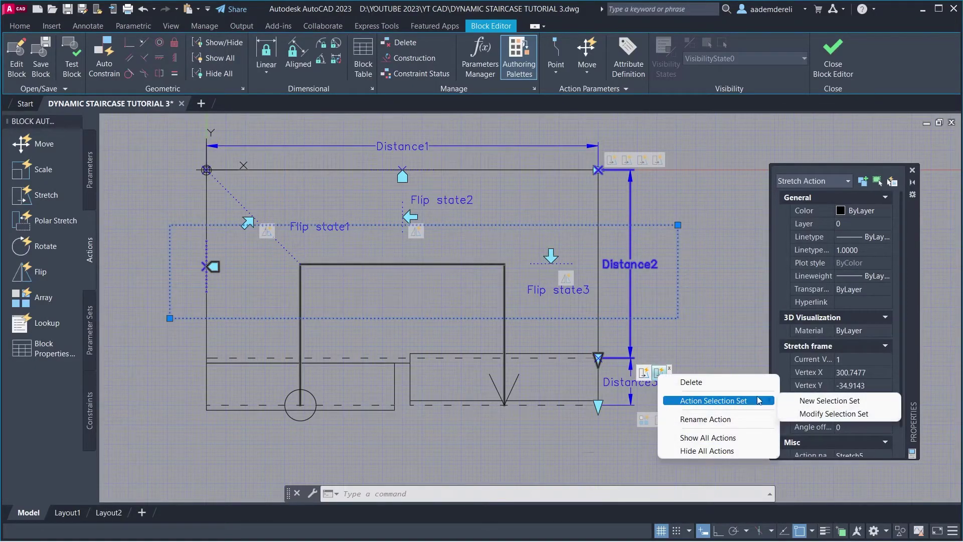
pyautogui.click(789, 414)
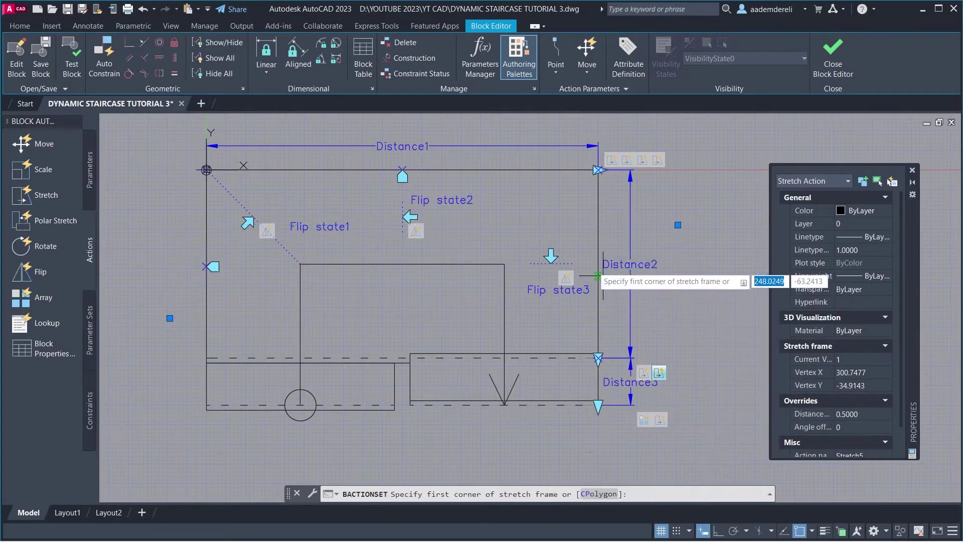
pyautogui.press('Return')
pyautogui.click(591, 236)
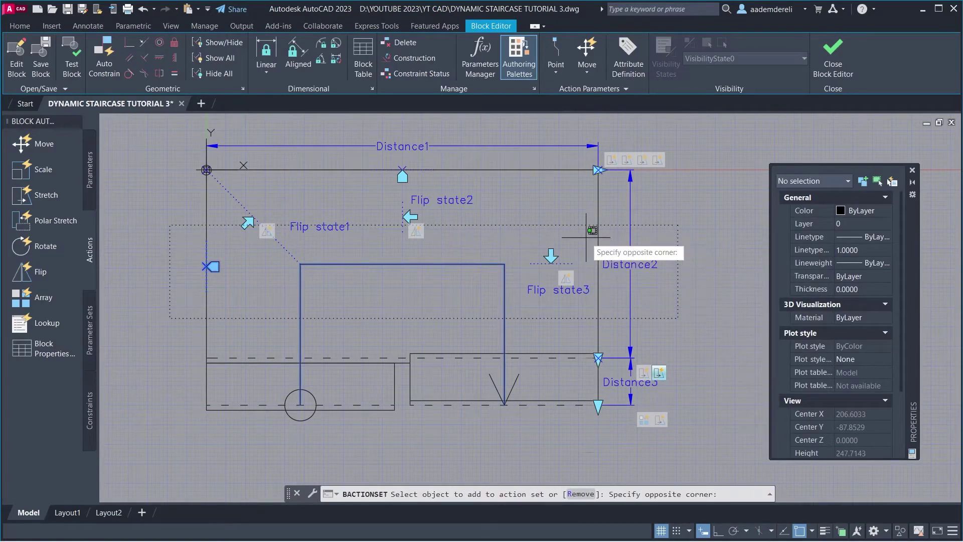
pyautogui.click(534, 309)
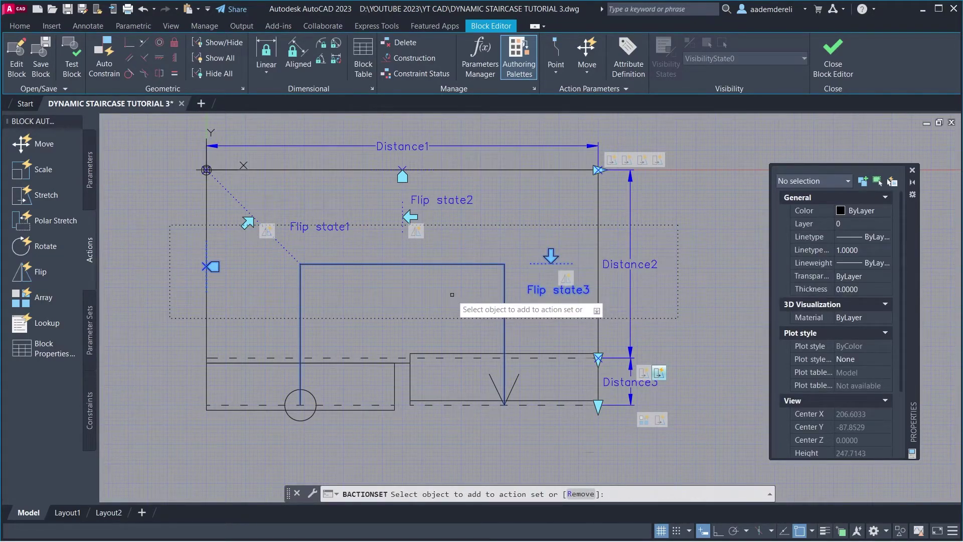
pyautogui.press('Return')
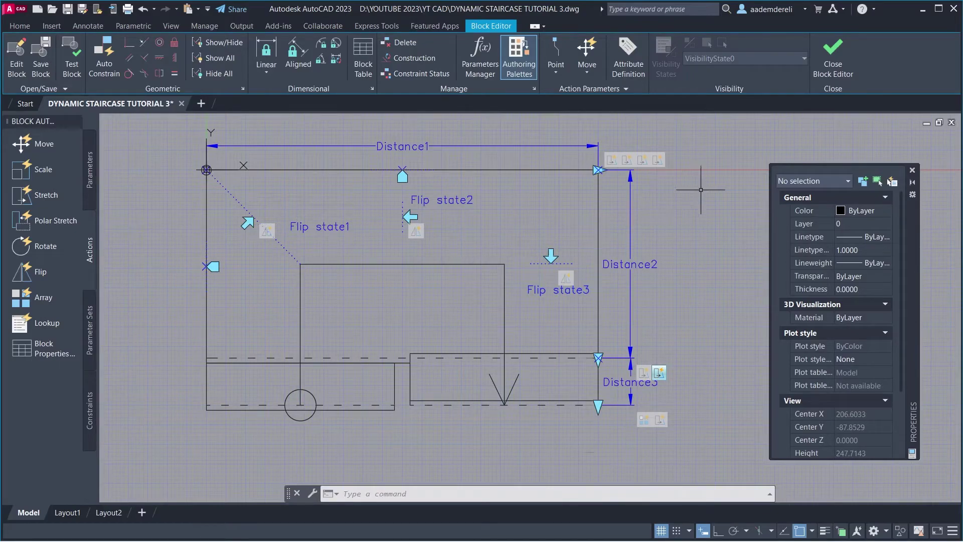
# Step: Close the block editor with the parameter changes saved, and reset the staircase block in the drawing
pyautogui.click(817, 61)
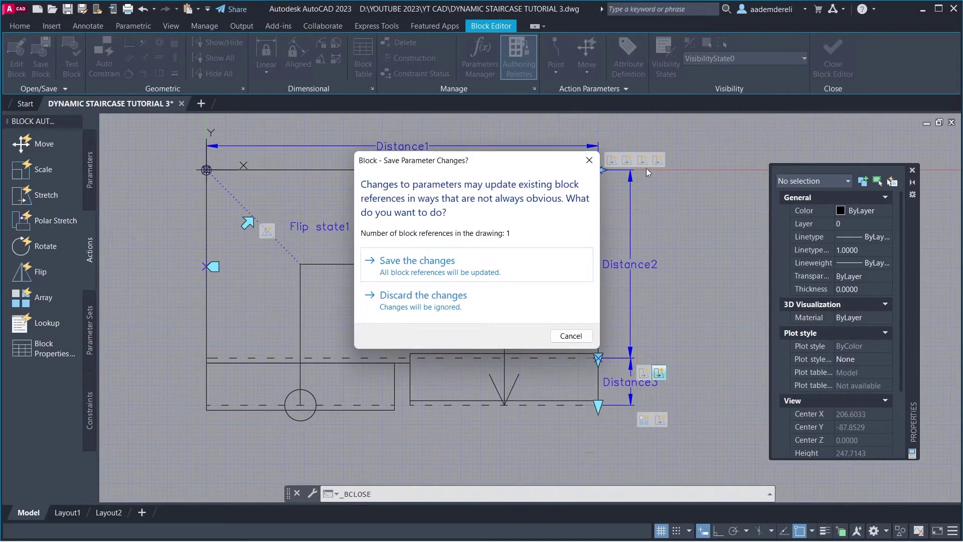
pyautogui.click(530, 264)
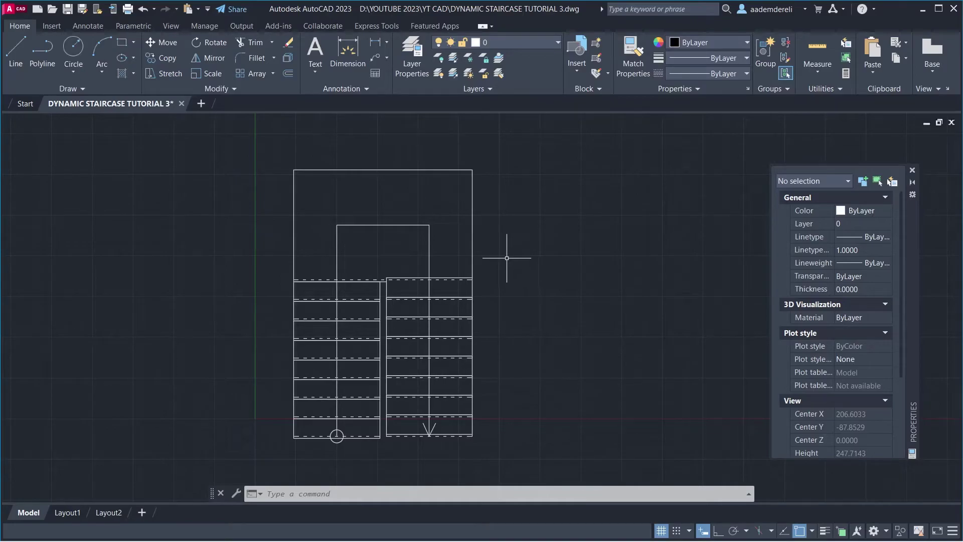
pyautogui.click(506, 258)
pyautogui.click(416, 253)
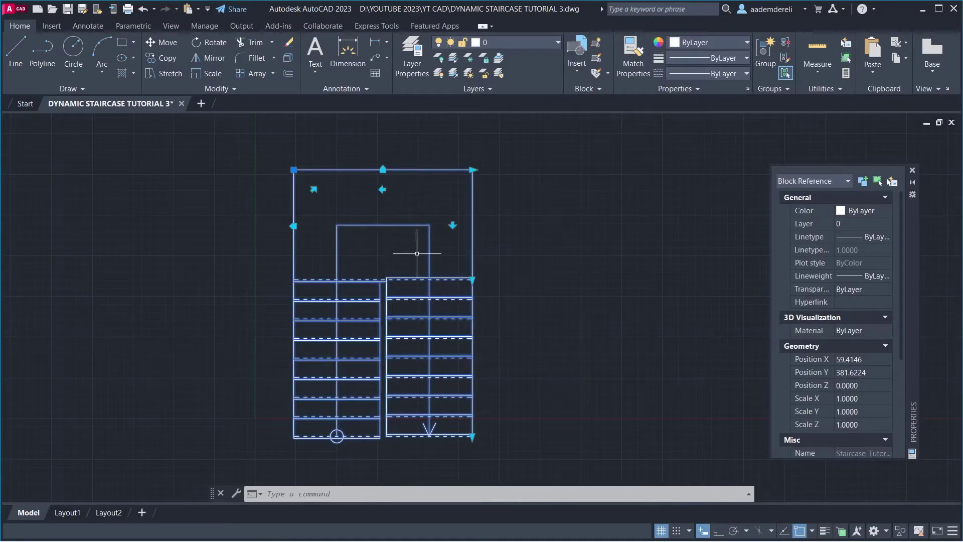
pyautogui.rightClick(381, 212)
pyautogui.click(468, 200)
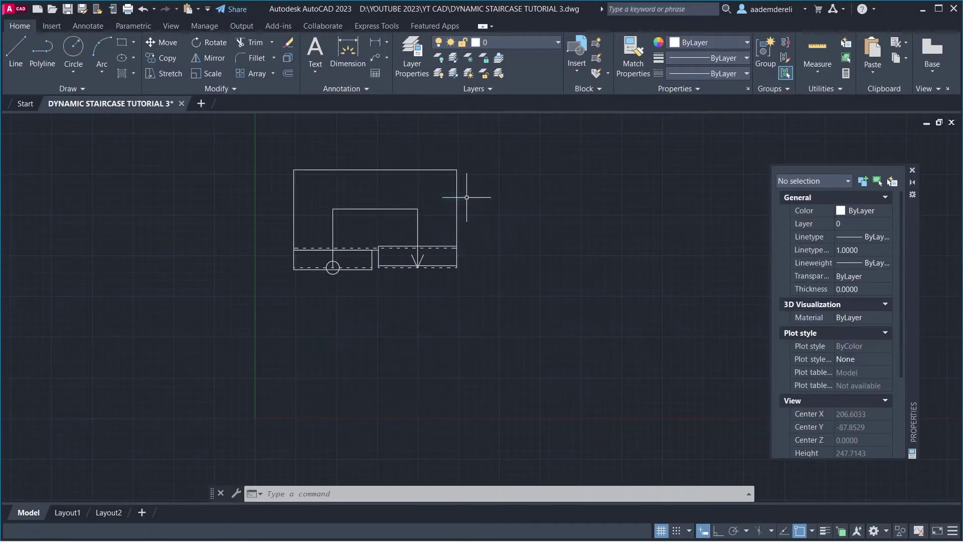
# Step: Lengthen the staircase block's flights downward to array more steps, and deepen its landing slightly
pyautogui.click(451, 225)
pyautogui.click(439, 236)
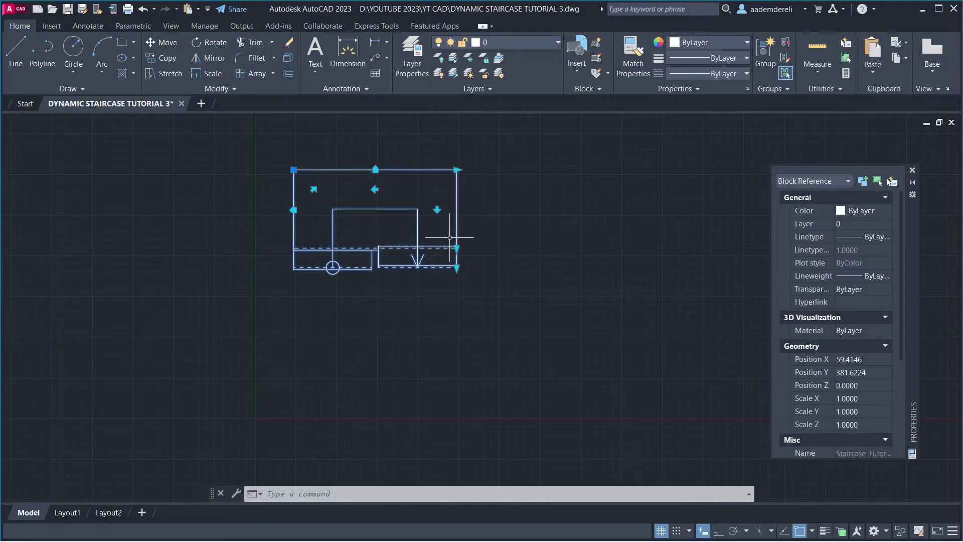
pyautogui.click(457, 268)
pyautogui.click(446, 392)
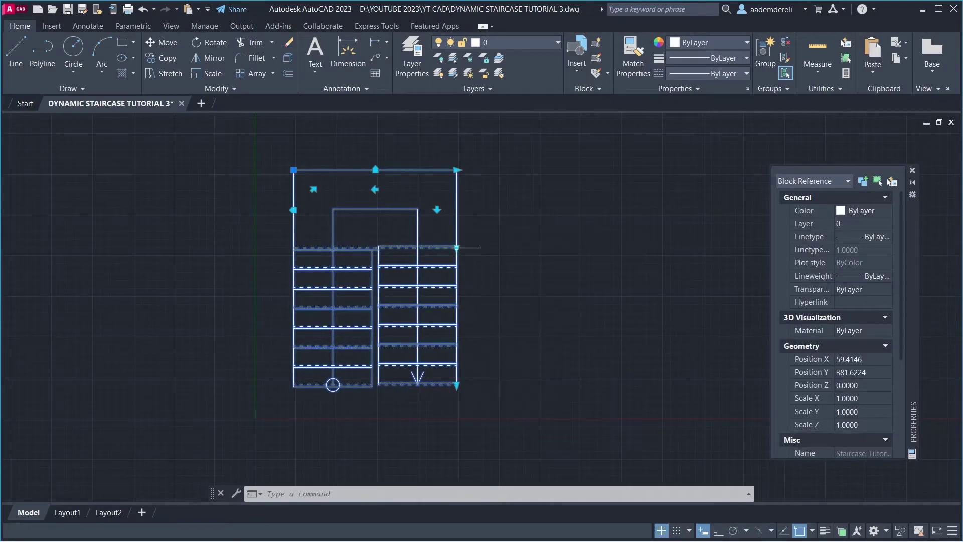
pyautogui.click(457, 248)
pyautogui.click(461, 261)
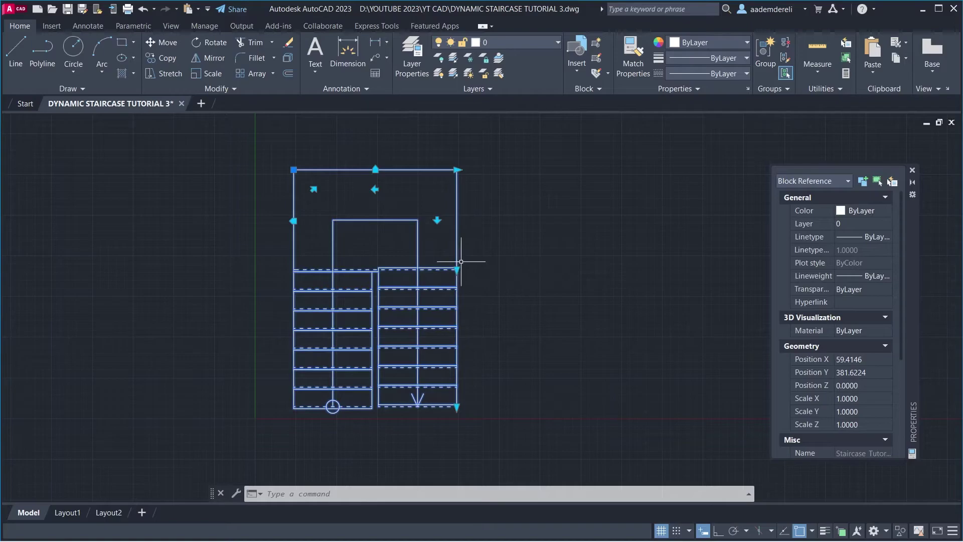
# Step: Test the vertical and diagonal flip grips by flipping the staircase each way and back
pyautogui.click(438, 220)
pyautogui.click(437, 219)
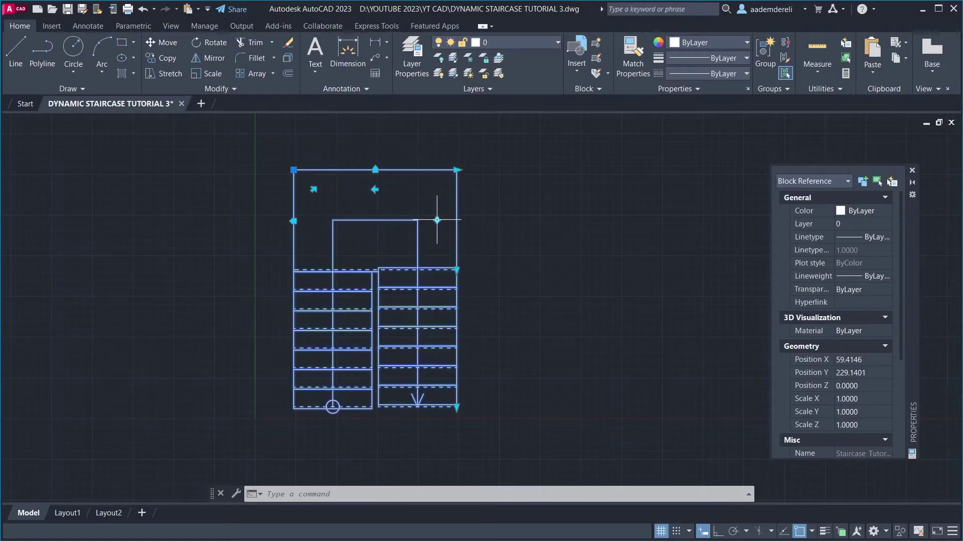
pyautogui.click(313, 189)
pyautogui.click(313, 189)
# Step: Narrow the staircase block to about 235 wide and display its quick properties
pyautogui.click(456, 170)
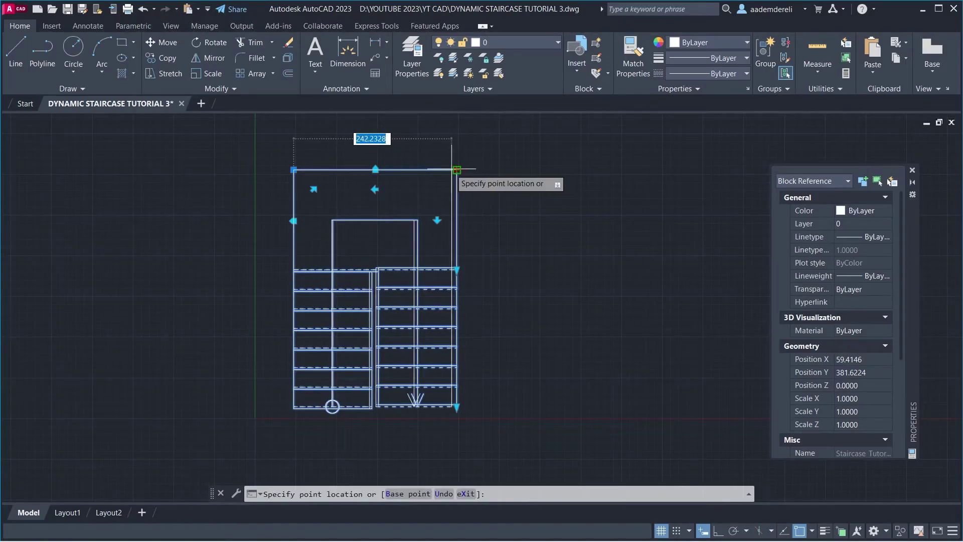
pyautogui.click(447, 170)
pyautogui.write('QP')
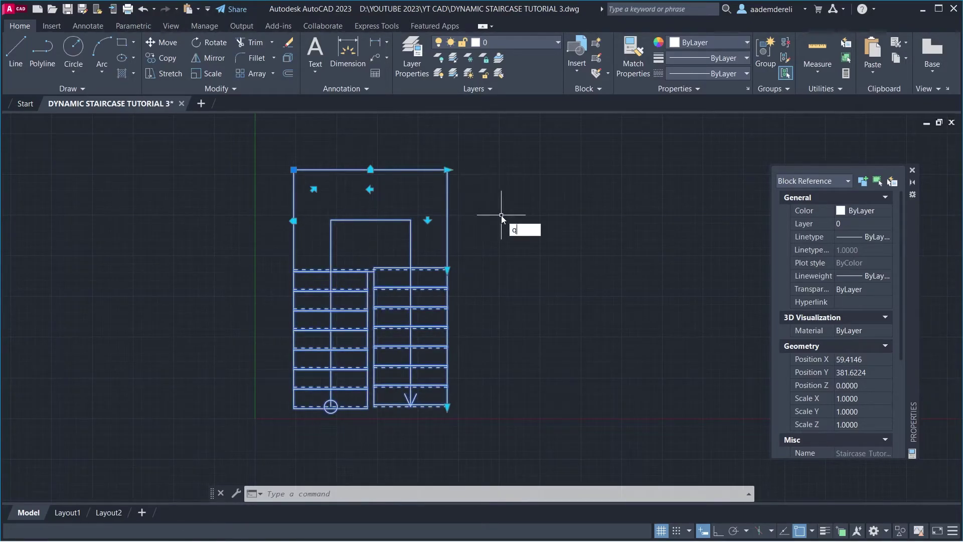
pyautogui.press('Return')
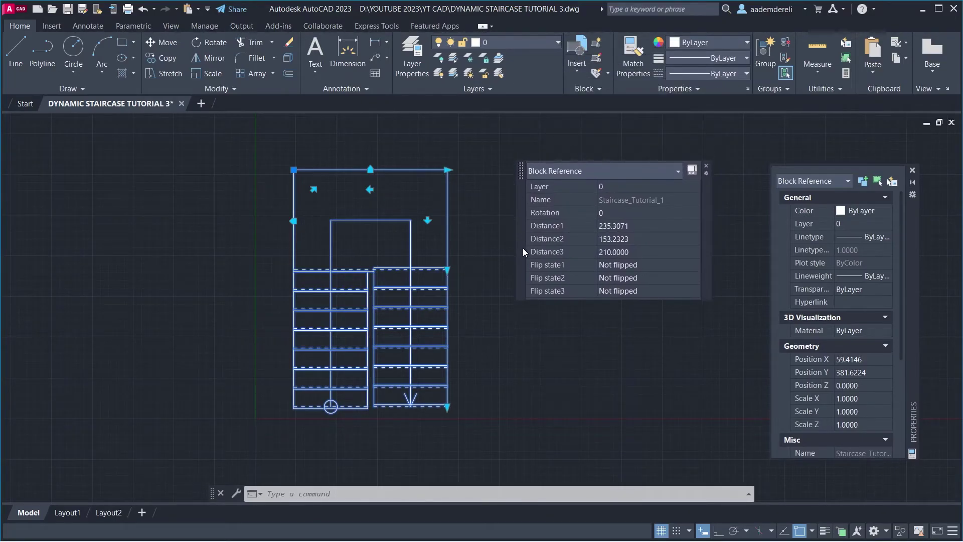
# Step: Set the staircase block's Distance1 to 250 and Distance2 to 140, and deselect the block
pyautogui.click(643, 226)
pyautogui.write('2')
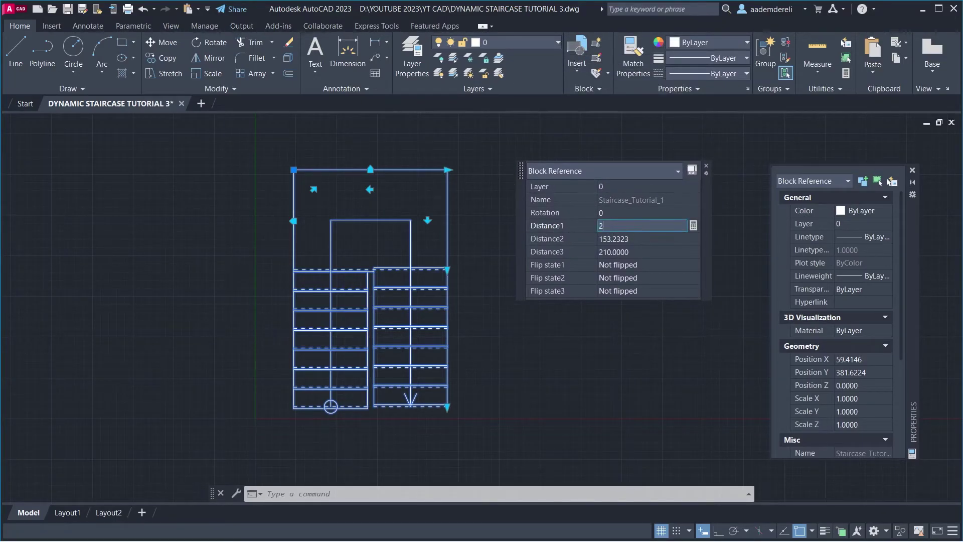
pyautogui.write('50')
pyautogui.press('Tab')
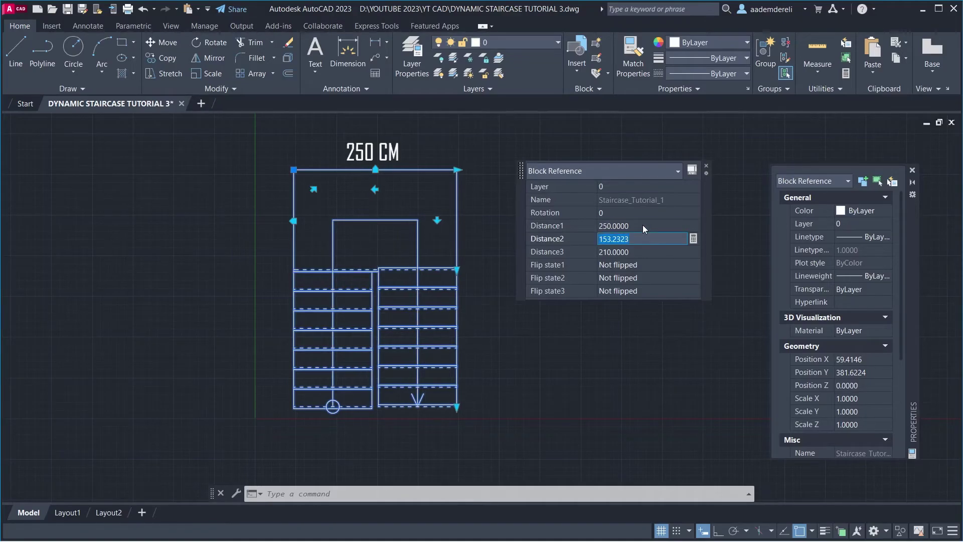
pyautogui.write('140')
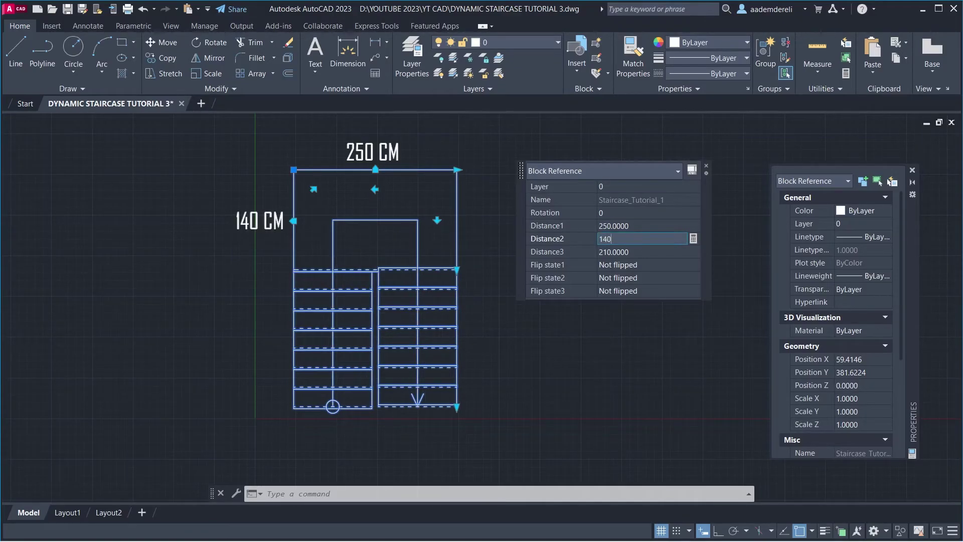
pyautogui.press('Tab')
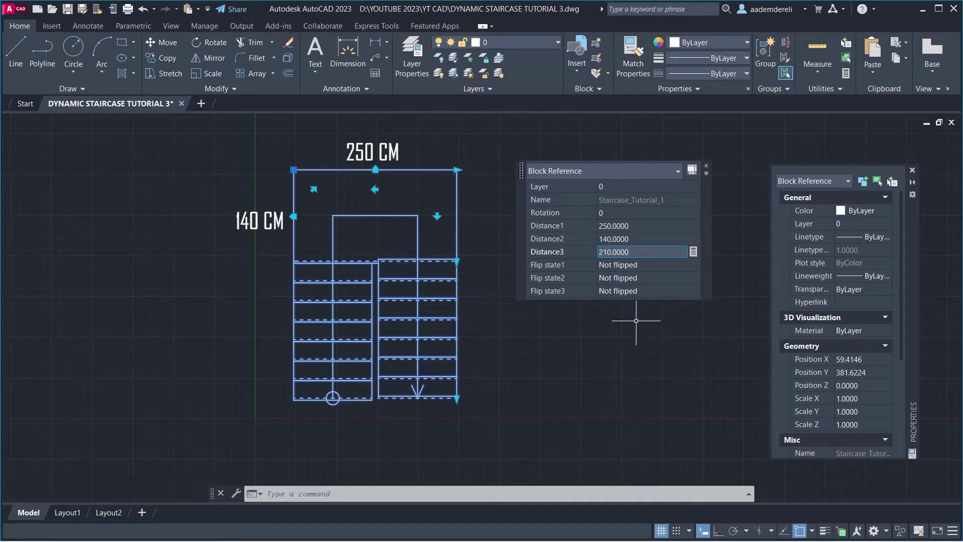
pyautogui.press('Escape')
# Step: Draw a rectangle about 530 by 480, rotated 45 degrees, above and to the right of the staircase
pyautogui.scroll(-6, 522, 243)
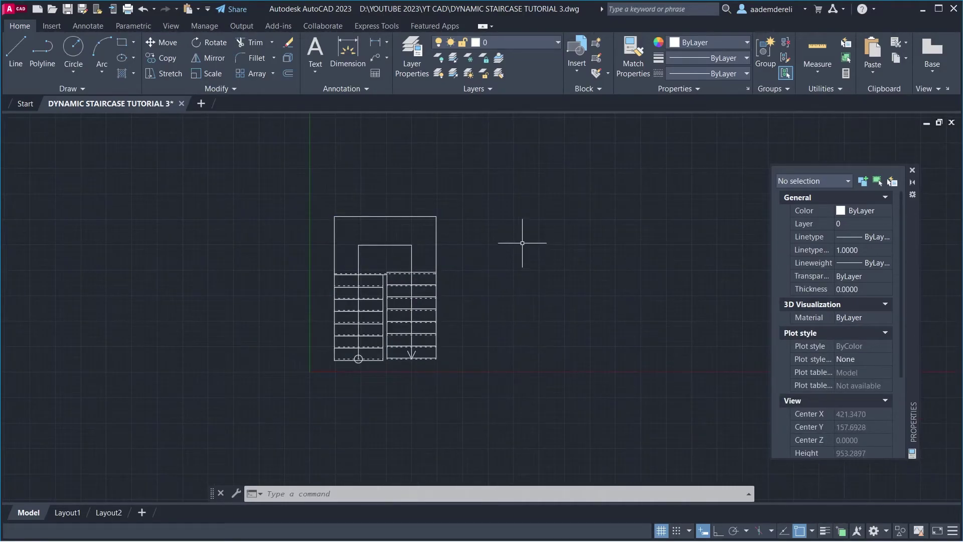
pyautogui.write('rec')
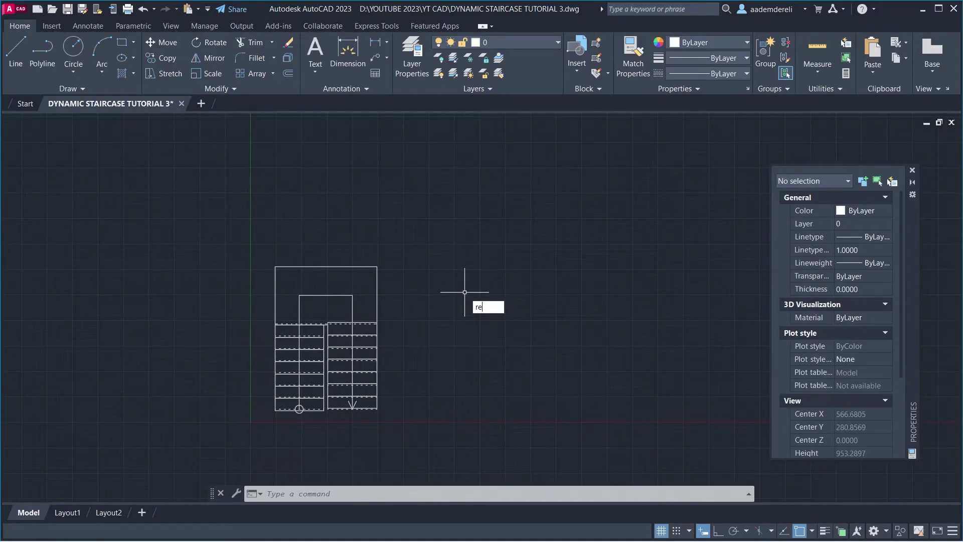
pyautogui.press('Return')
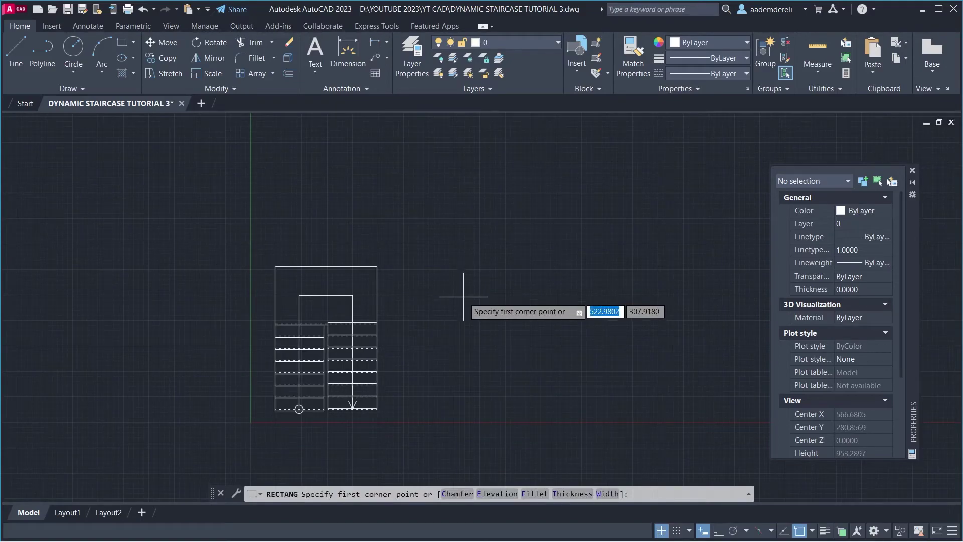
pyautogui.click(454, 339)
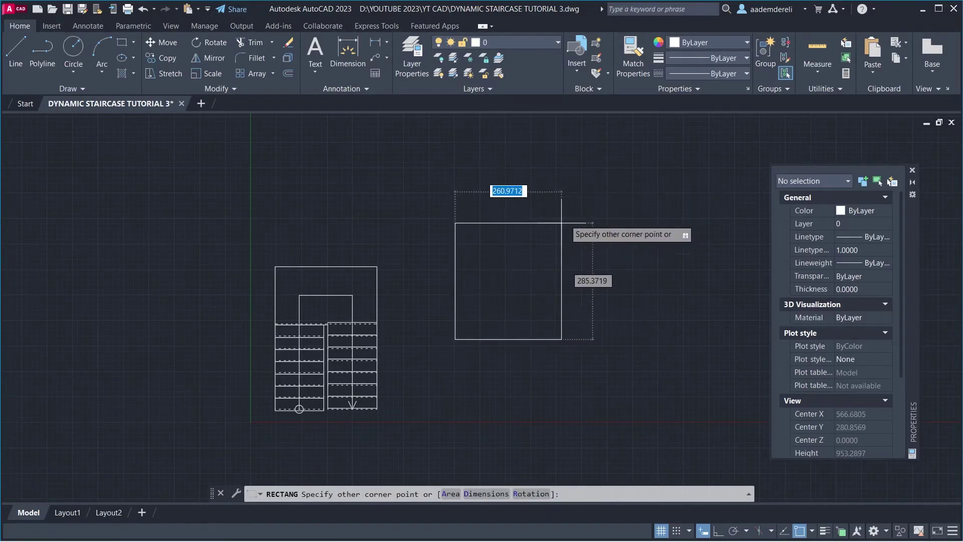
pyautogui.click(533, 494)
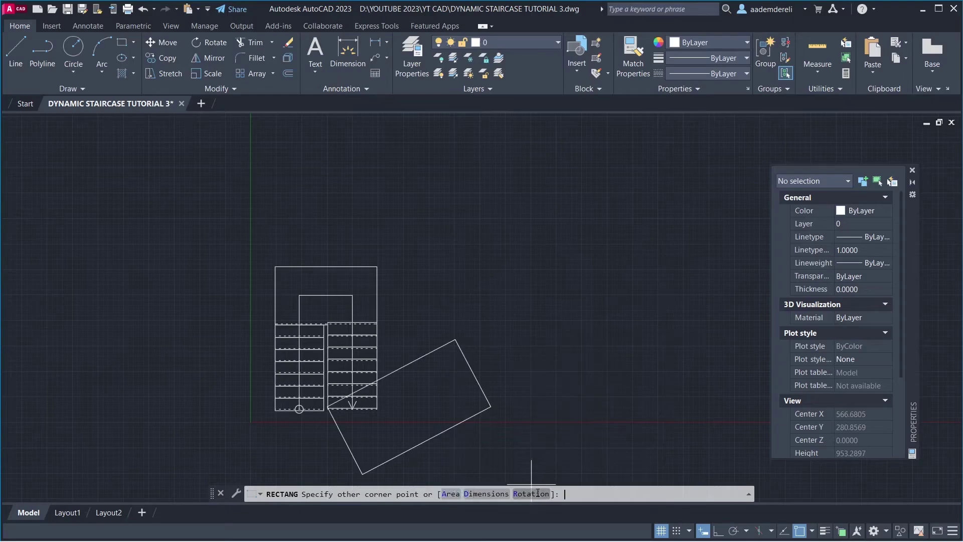
pyautogui.write('45')
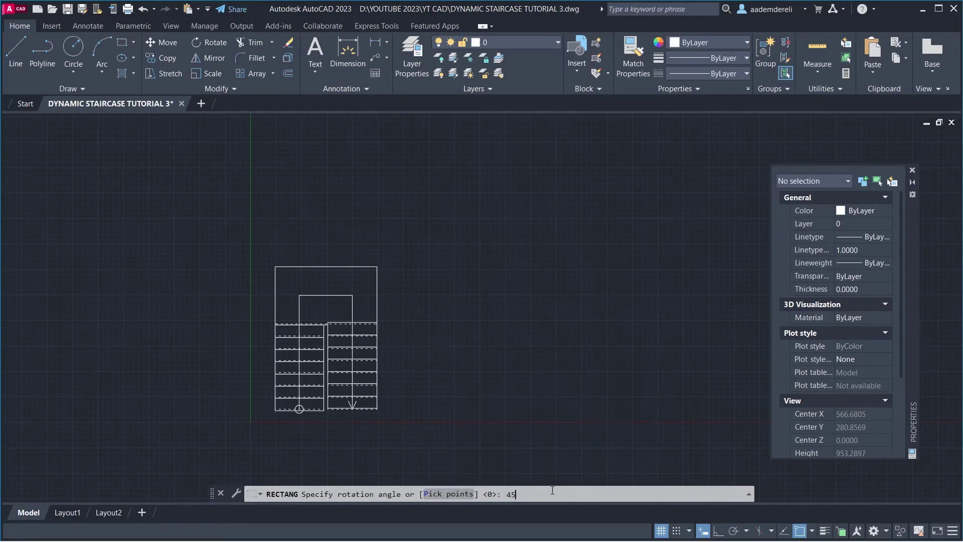
pyautogui.press('Return')
pyautogui.moveTo(573, 190); pyautogui.dragTo(578, 248, button='middle')
pyautogui.moveTo(511, 129); pyautogui.dragTo(513, 161, button='middle')
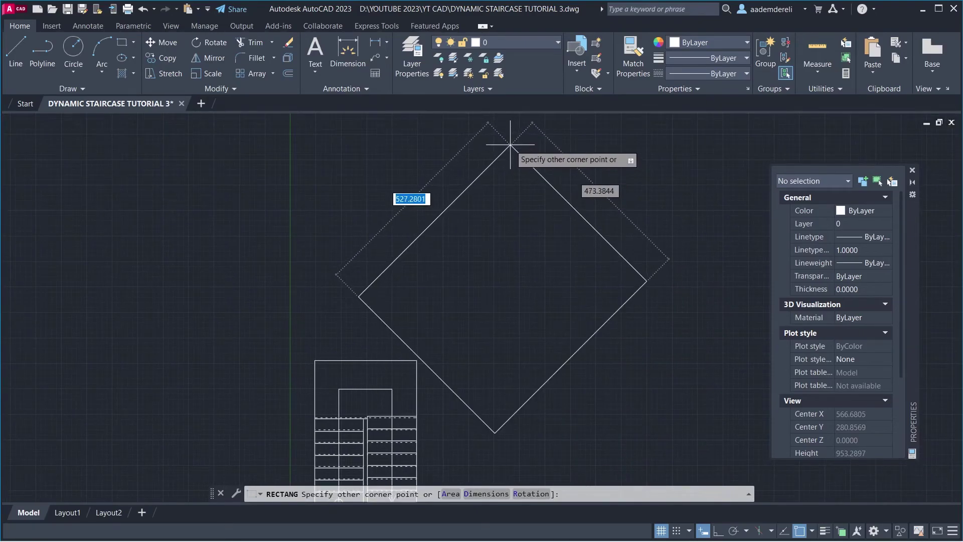
pyautogui.click(509, 139)
# Step: Select the staircase block beside the rotated rectangle
pyautogui.moveTo(484, 296); pyautogui.dragTo(546, 243, button='middle')
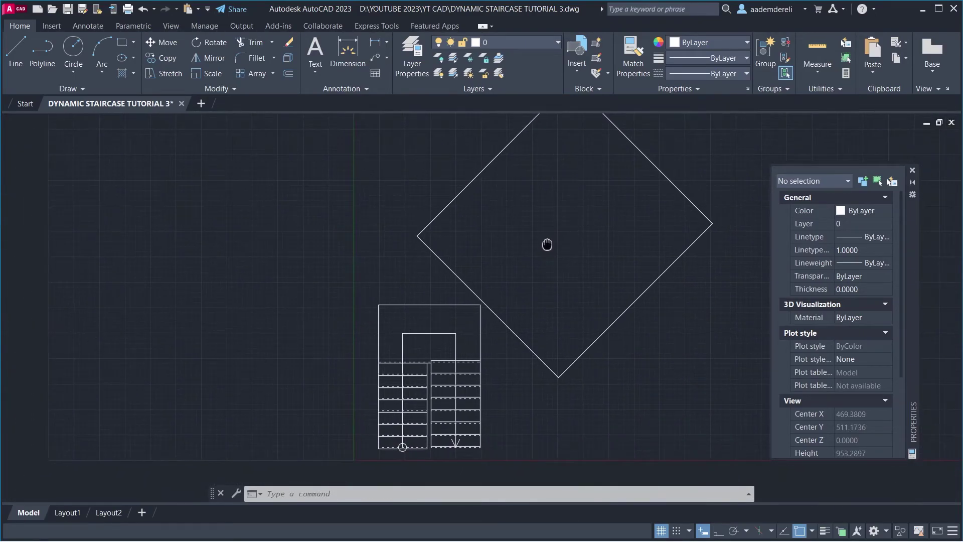
pyautogui.click(503, 380)
pyautogui.click(455, 374)
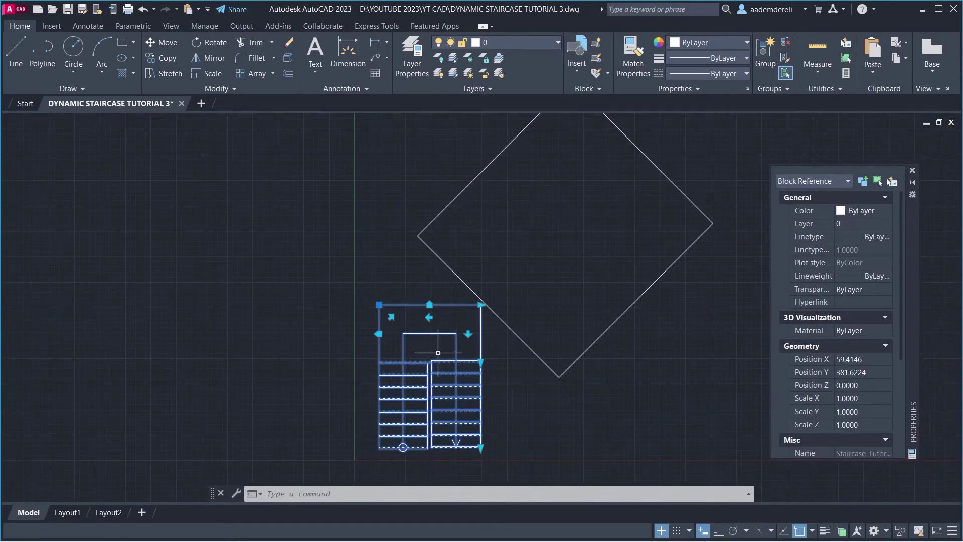